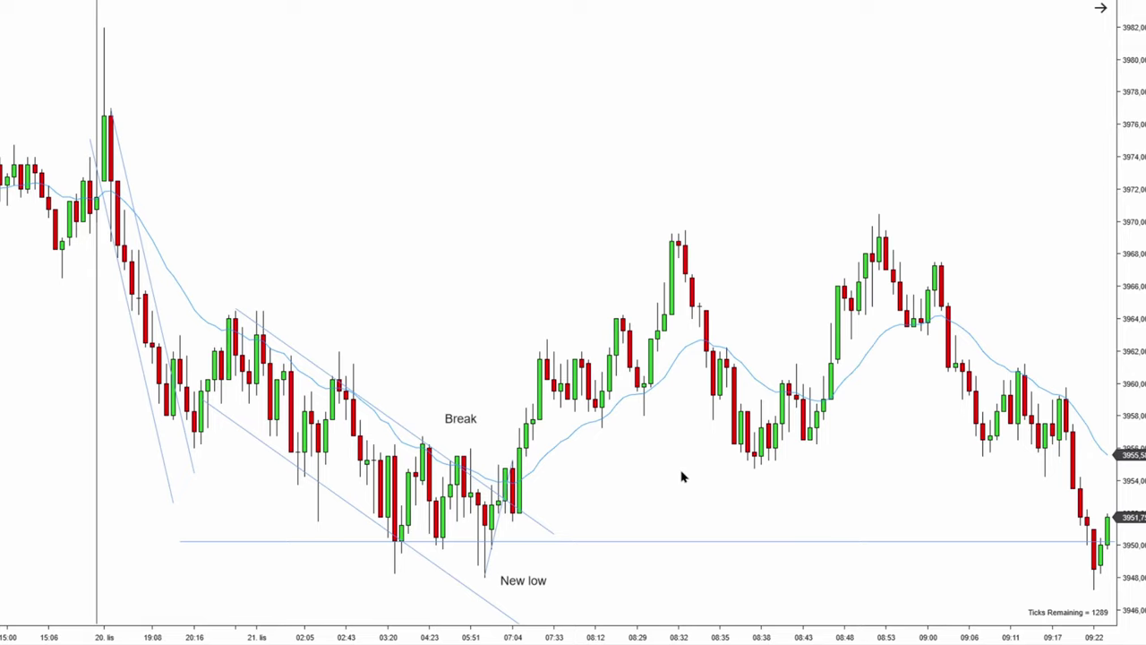
# - Draw two arrows along the down legs: one inside the steep first channel, one from the 3964 swing high to the 03:20 low
pyautogui.moveTo(472, 334); pyautogui.dragTo(538, 328)
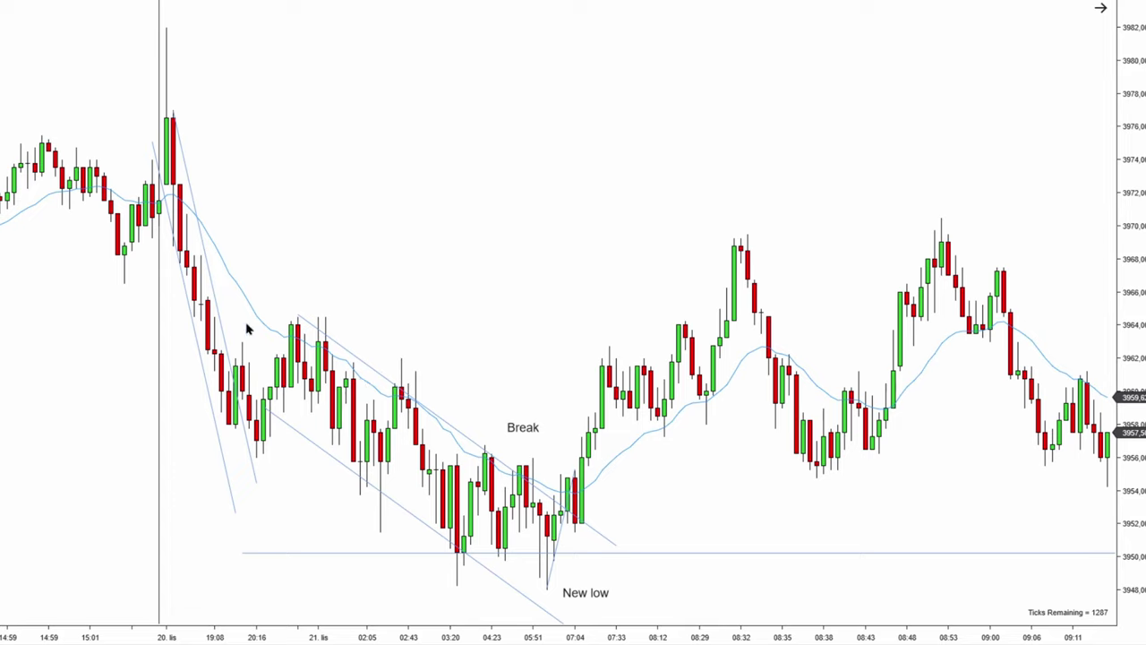
pyautogui.moveTo(464, 357); pyautogui.dragTo(516, 355)
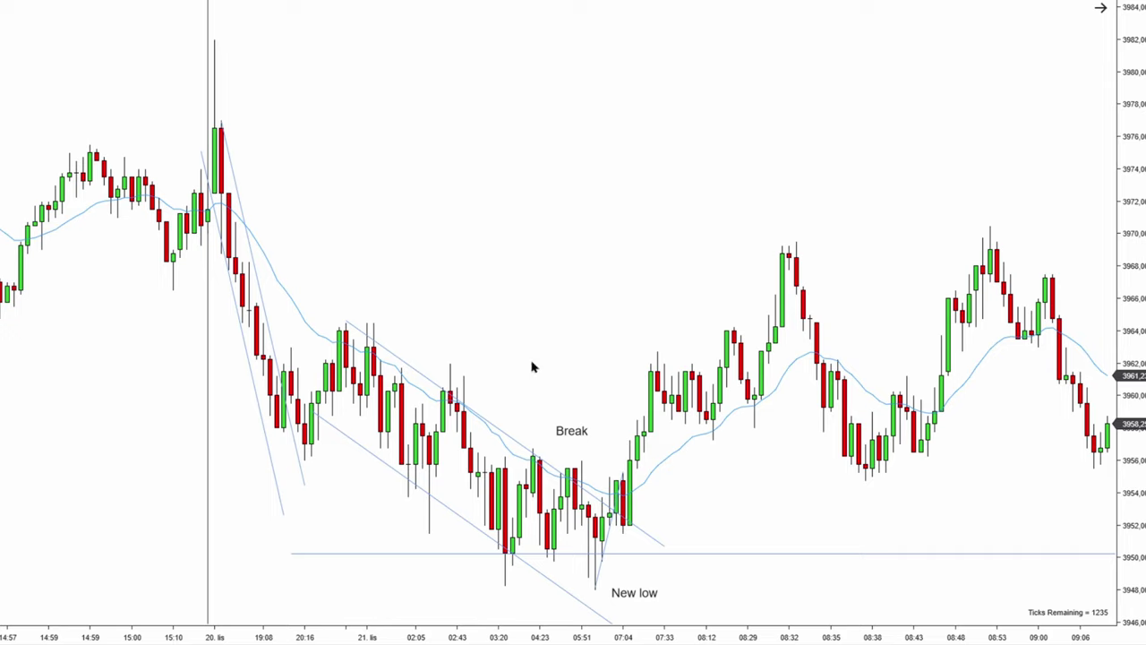
pyautogui.moveTo(376, 276); pyautogui.dragTo(406, 276)
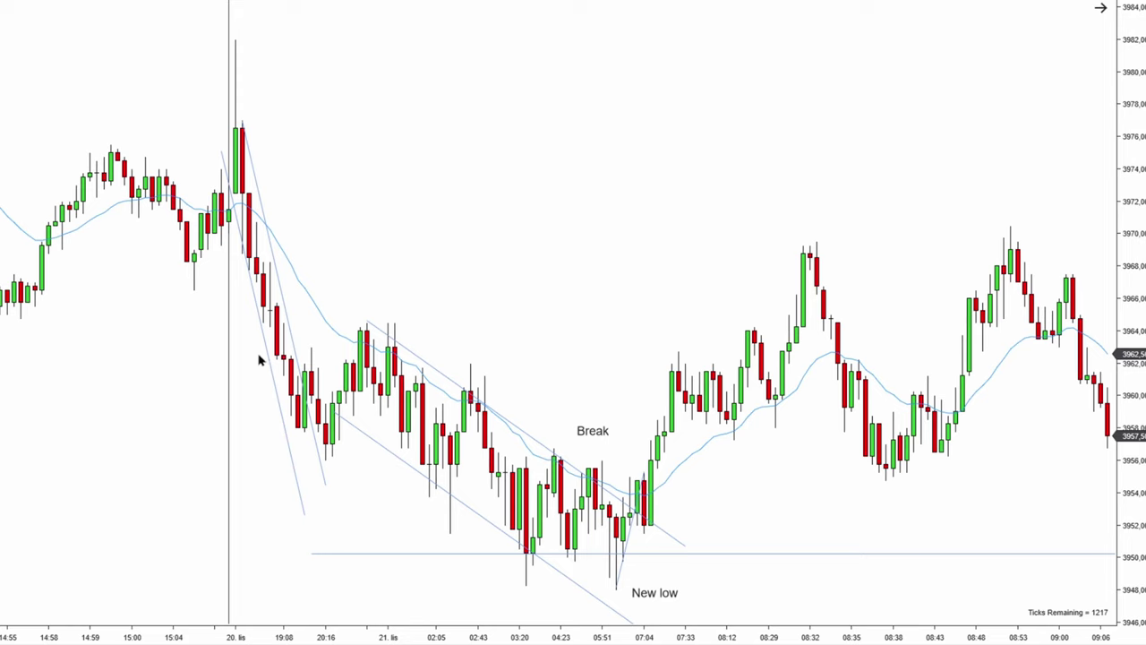
pyautogui.scroll(2, 484, 290)
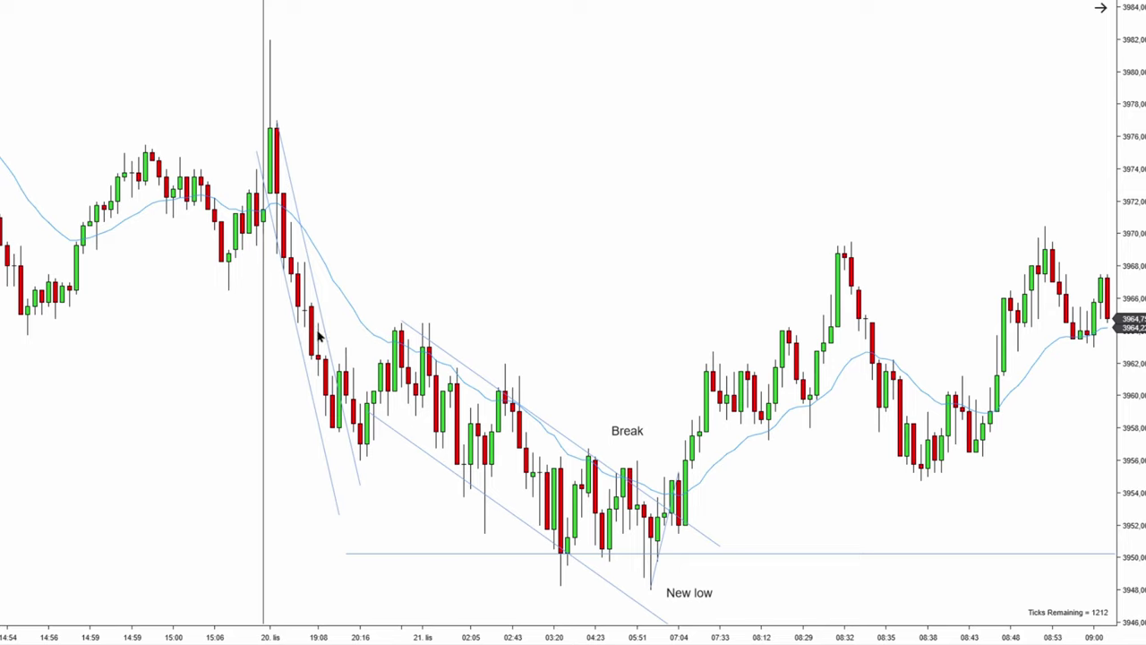
pyautogui.moveTo(278, 134); pyautogui.dragTo(341, 434)
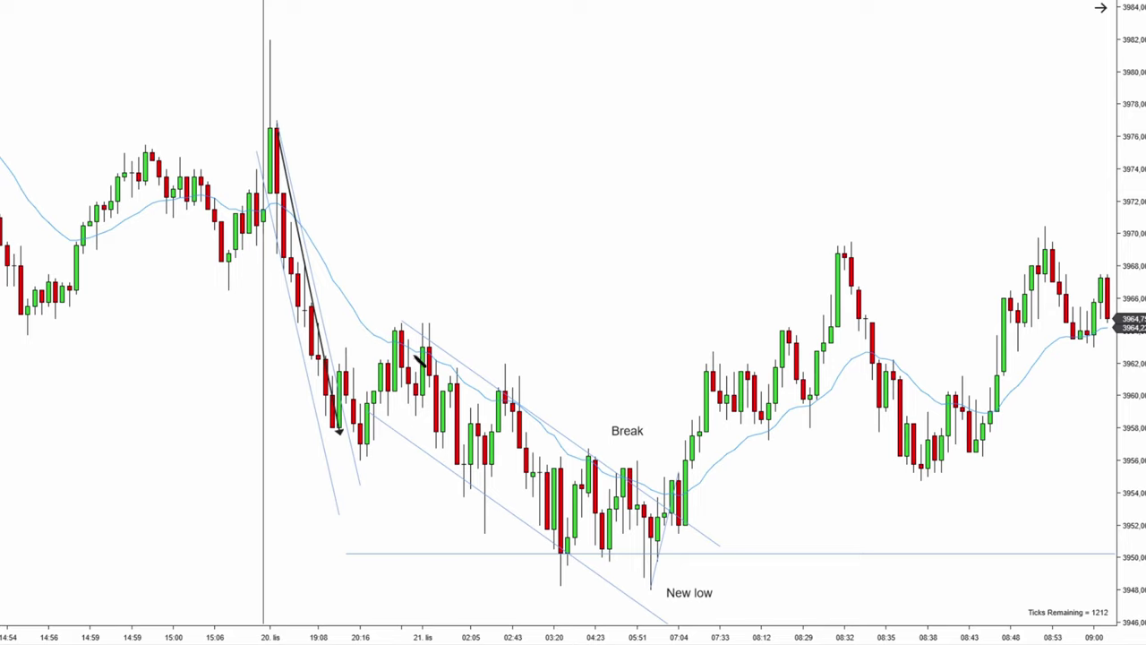
pyautogui.moveTo(395, 321); pyautogui.dragTo(552, 585)
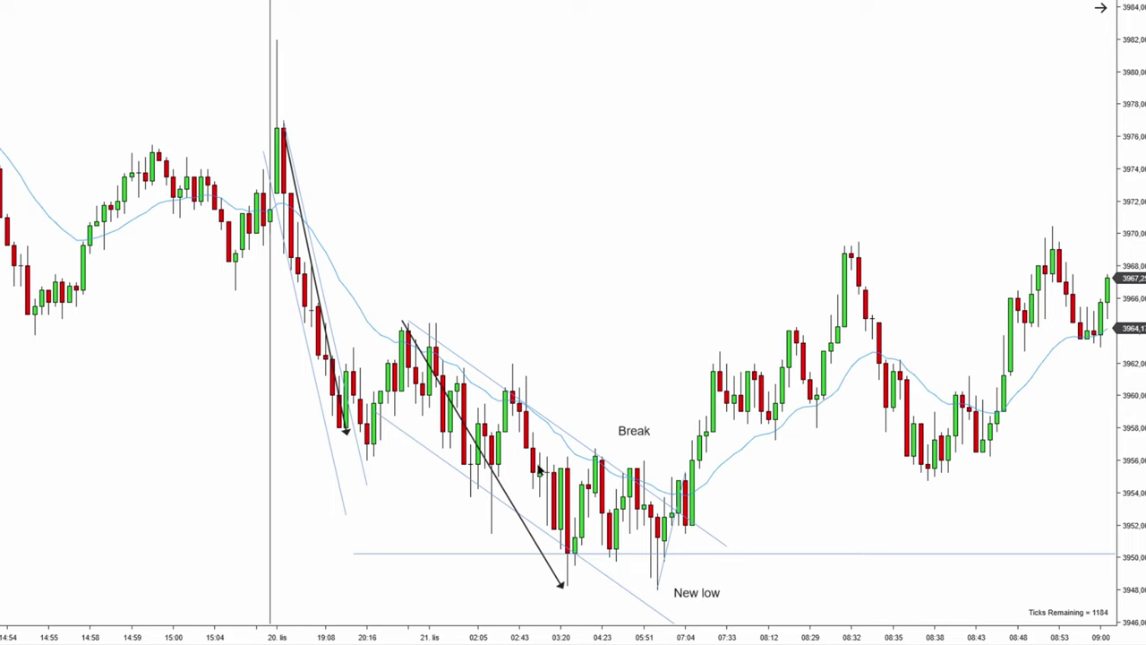
# - Shift the second down-leg arrow slightly earlier in time, keeping its slope
pyautogui.scroll(-1, 594, 385)
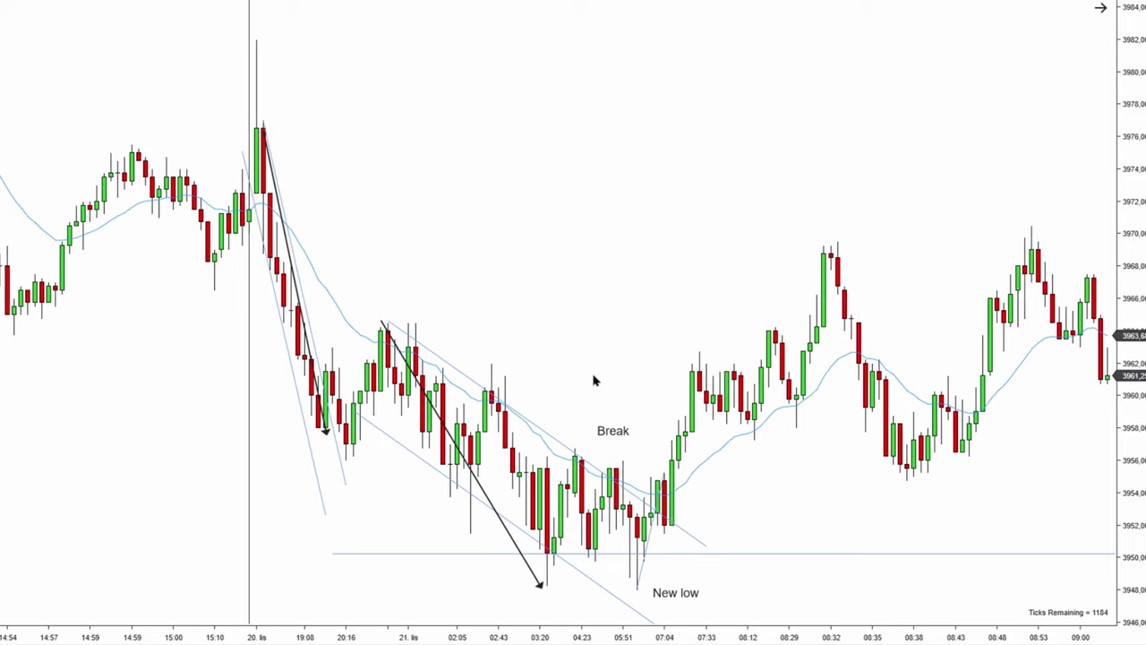
pyautogui.scroll(-3, 595, 381)
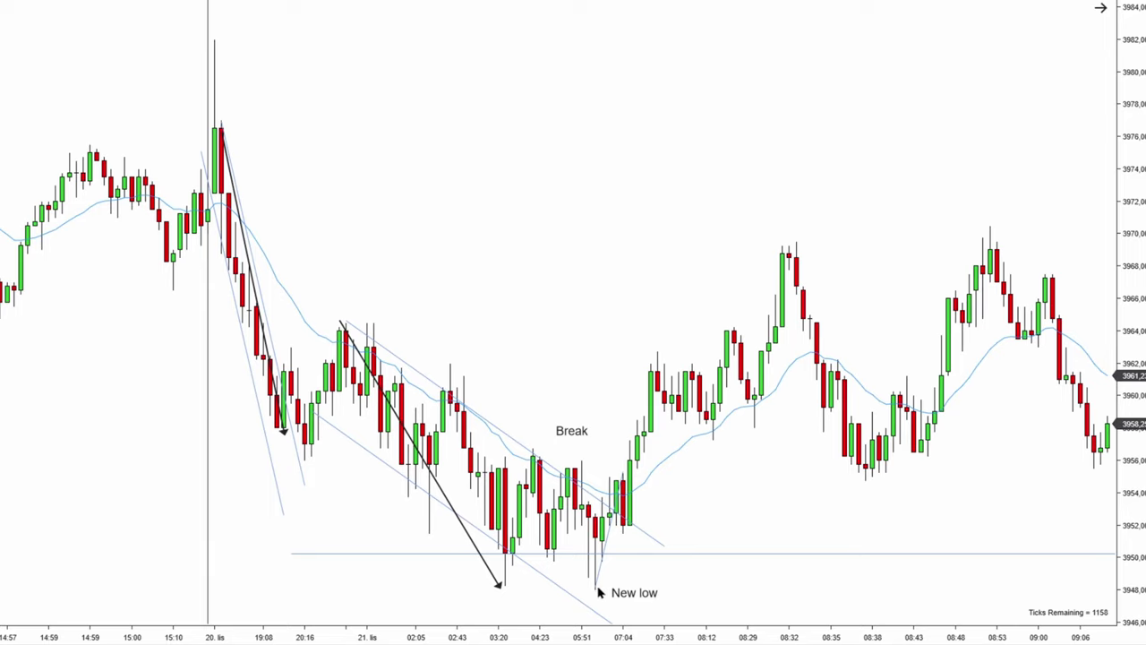
pyautogui.scroll(-1, 645, 578)
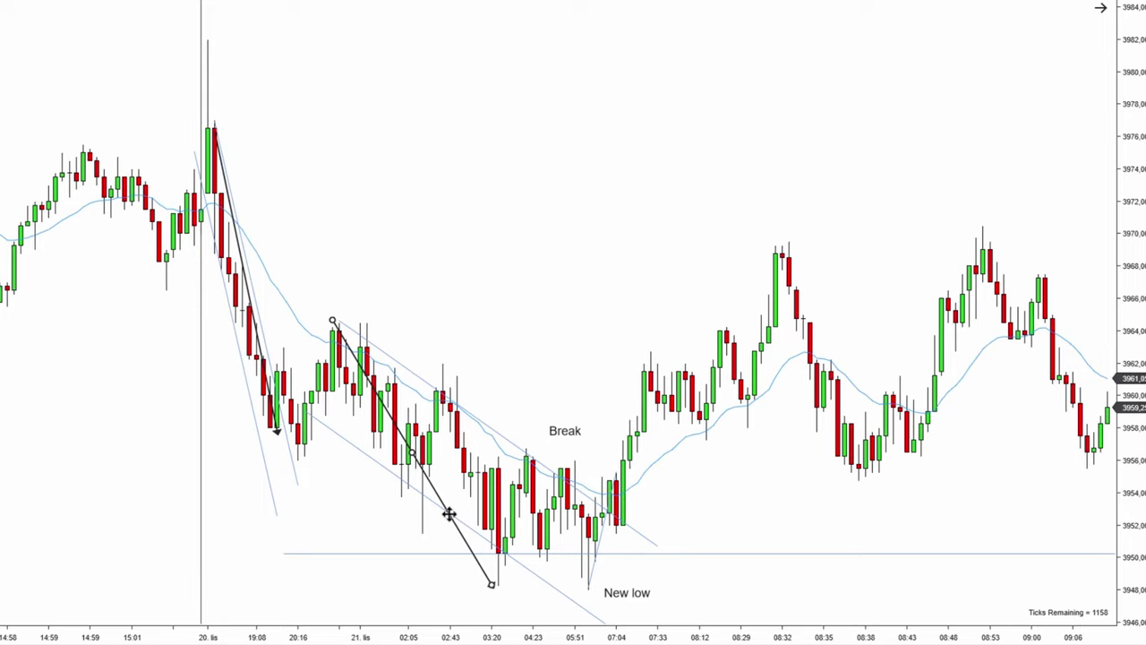
pyautogui.click(448, 513)
pyautogui.click(546, 361)
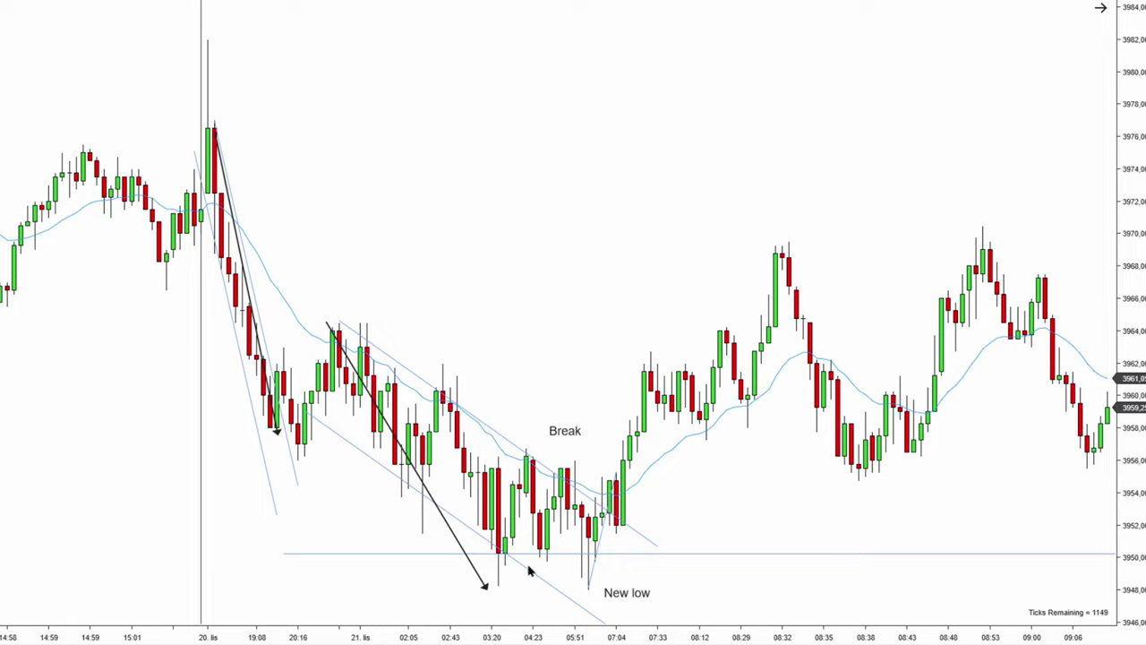
# - Lower the horizontal support line to the 03:20 low near 3948, and return it to about 3950
pyautogui.scroll(-1, 627, 580)
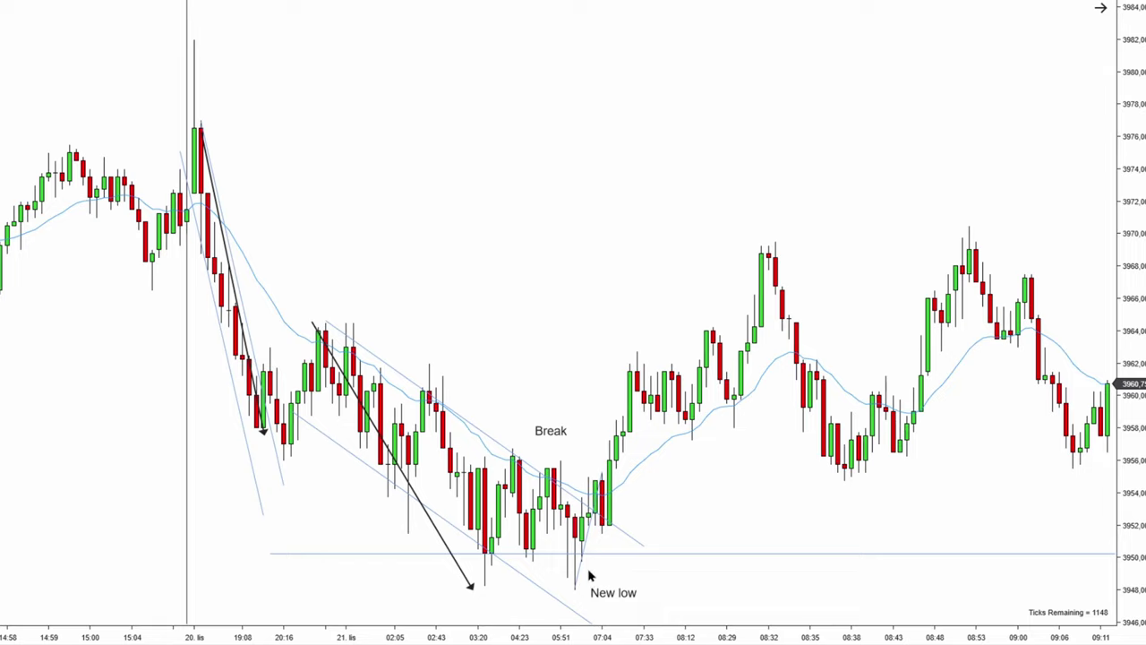
pyautogui.moveTo(555, 556); pyautogui.dragTo(558, 583)
pyautogui.click(650, 577)
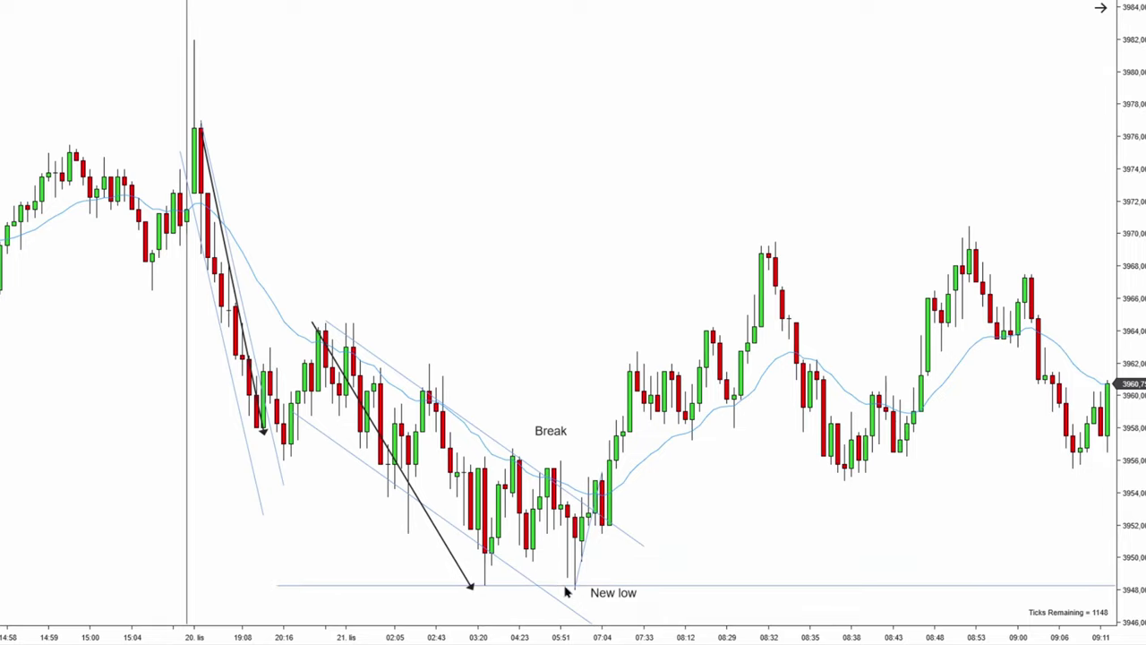
pyautogui.moveTo(558, 587); pyautogui.dragTo(527, 556)
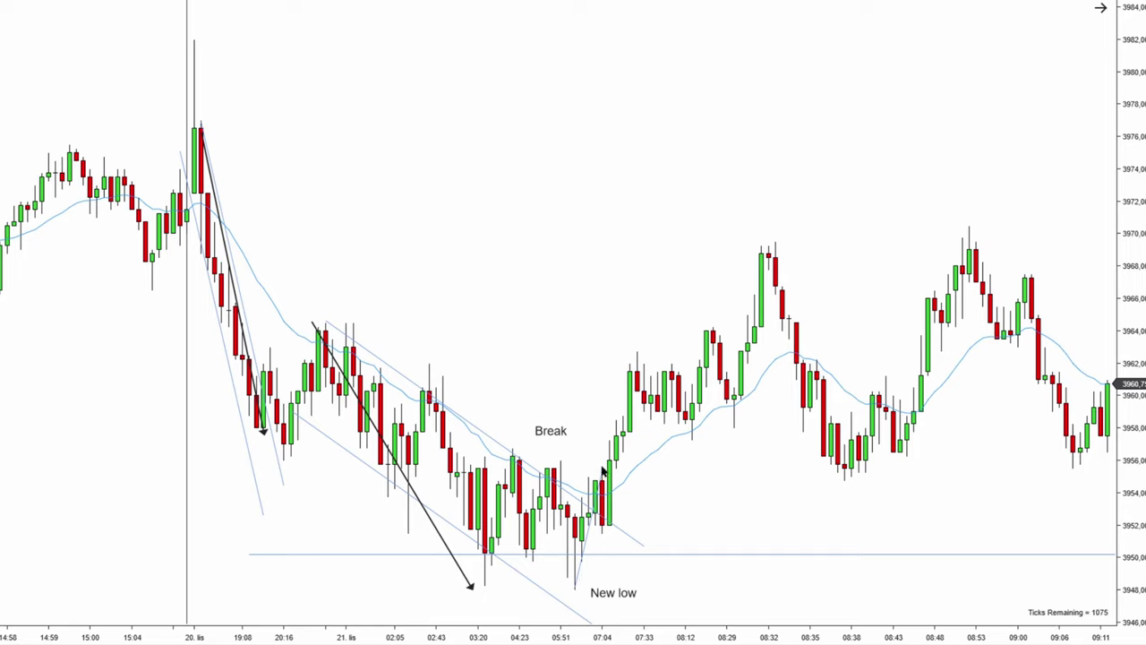
# - Nudge the New low label up beside the low and build a rising channel from that low with two parallel lines
pyautogui.moveTo(600, 602); pyautogui.dragTo(592, 593)
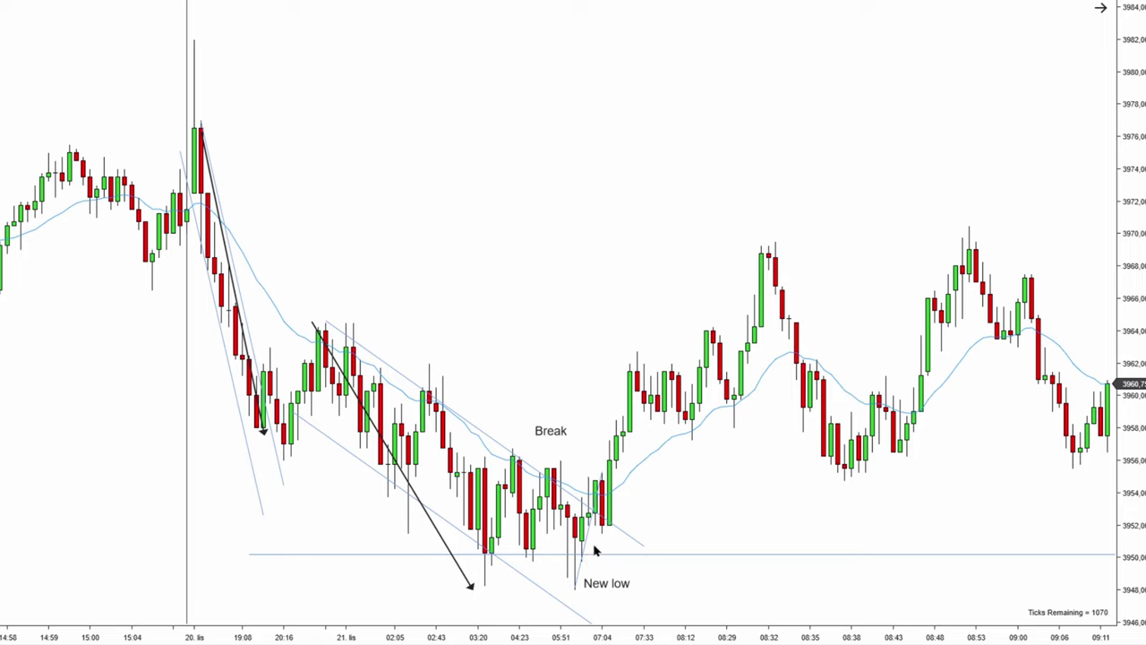
pyautogui.moveTo(577, 584); pyautogui.dragTo(699, 340)
pyautogui.hotkey('ctrl', 'c')
pyautogui.hotkey('ctrl', 'v')
pyautogui.moveTo(643, 455); pyautogui.dragTo(607, 418)
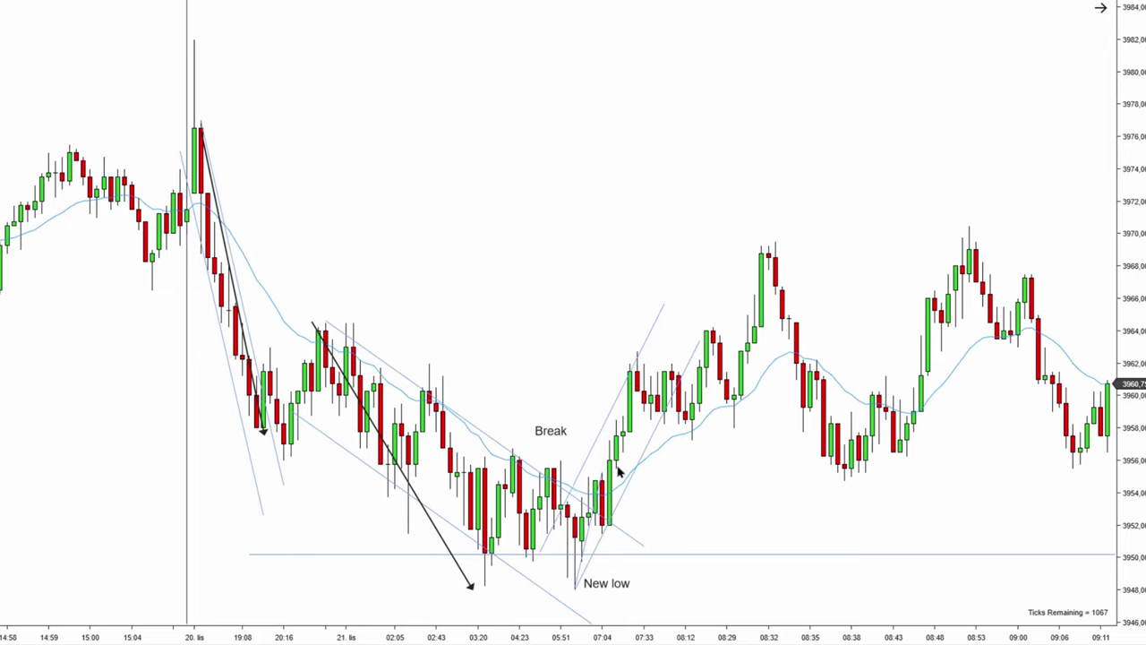
# - Draw a diagonal arrow pointing at the rally candles just above the moving average after the channel break
pyautogui.moveTo(664, 519); pyautogui.dragTo(626, 475)
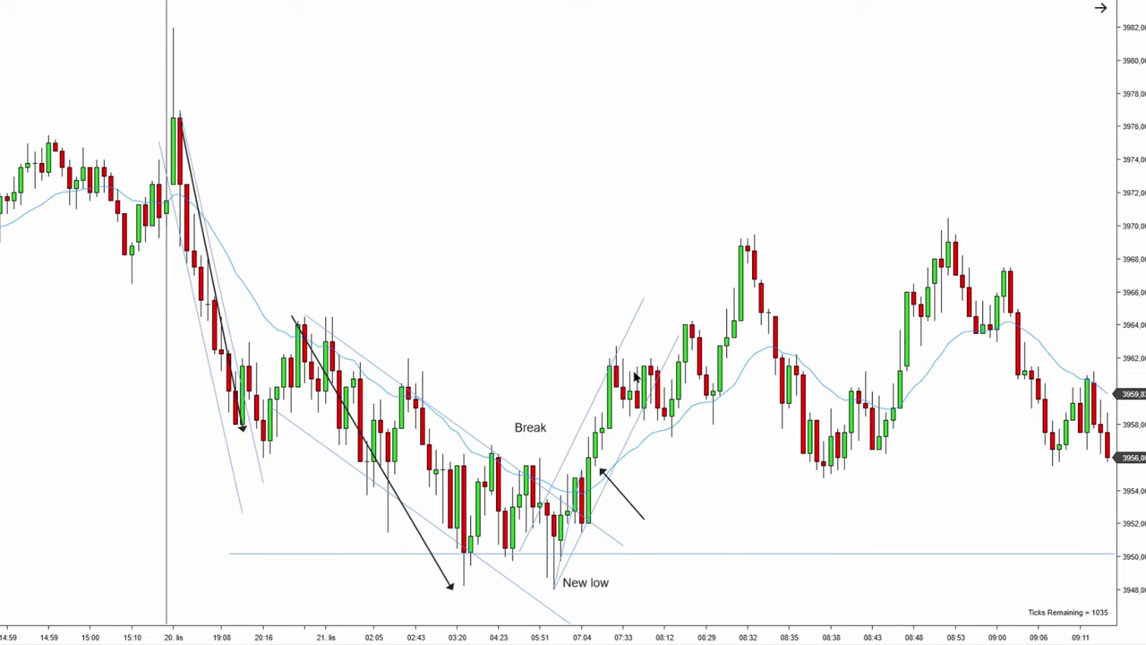
pyautogui.press('Right')
pyautogui.press('Right')
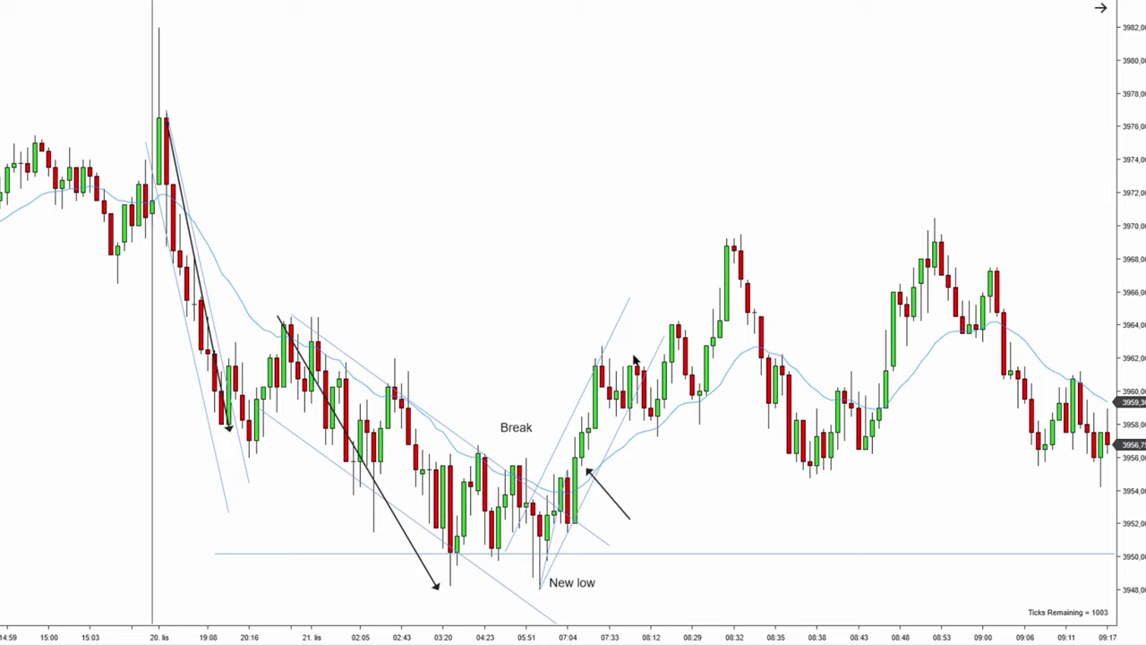
# - Mark the two pullback legs after the 07:33 top with short down arrows and add the text 2EL below them
pyautogui.moveTo(601, 343)
pyautogui.mouseDown()
pyautogui.moveTo(624, 390)
pyautogui.moveTo(623, 420)
pyautogui.mouseUp()
pyautogui.click(631, 407)
pyautogui.hotkey('ctrl', 'F2')
pyautogui.click(596, 344)
pyautogui.moveTo(630, 357); pyautogui.dragTo(652, 437)
pyautogui.click(653, 492)
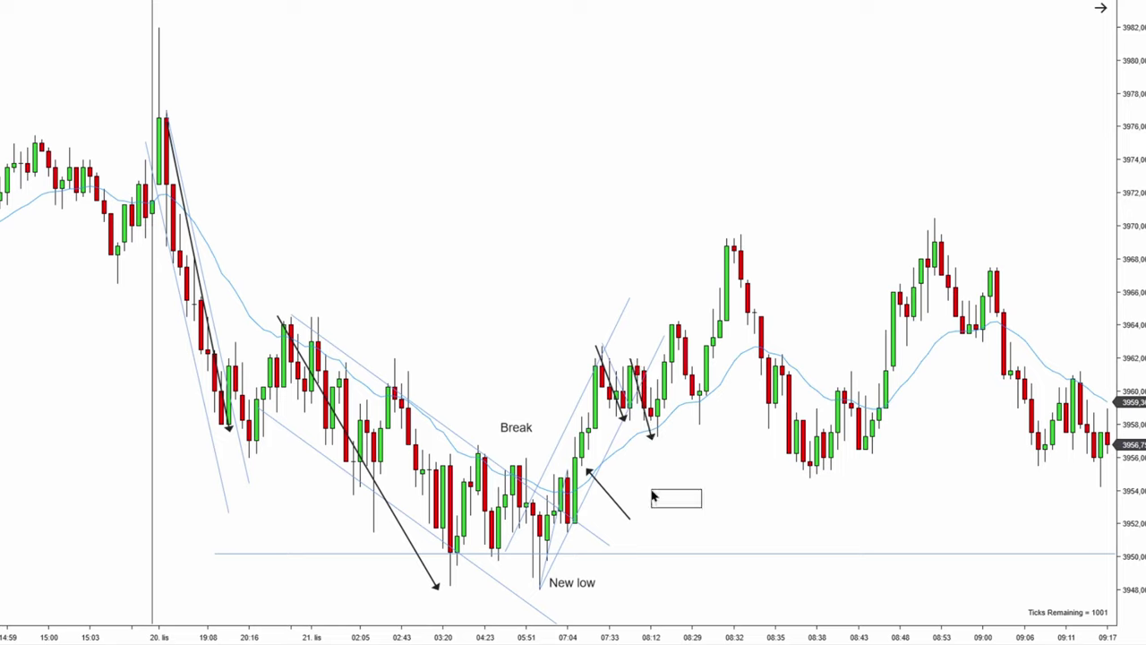
pyautogui.click(683, 437)
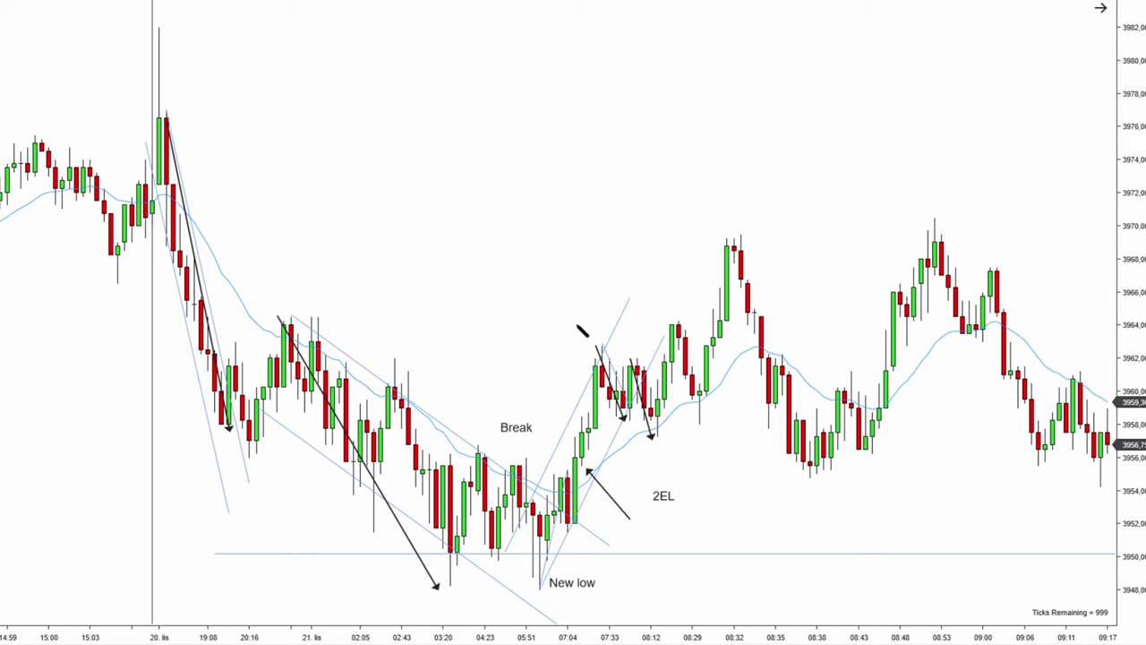
# - Draw a horizontal arrow above the pullback and place a copy of the Break label below the rising channel's break
pyautogui.moveTo(568, 324); pyautogui.dragTo(640, 323)
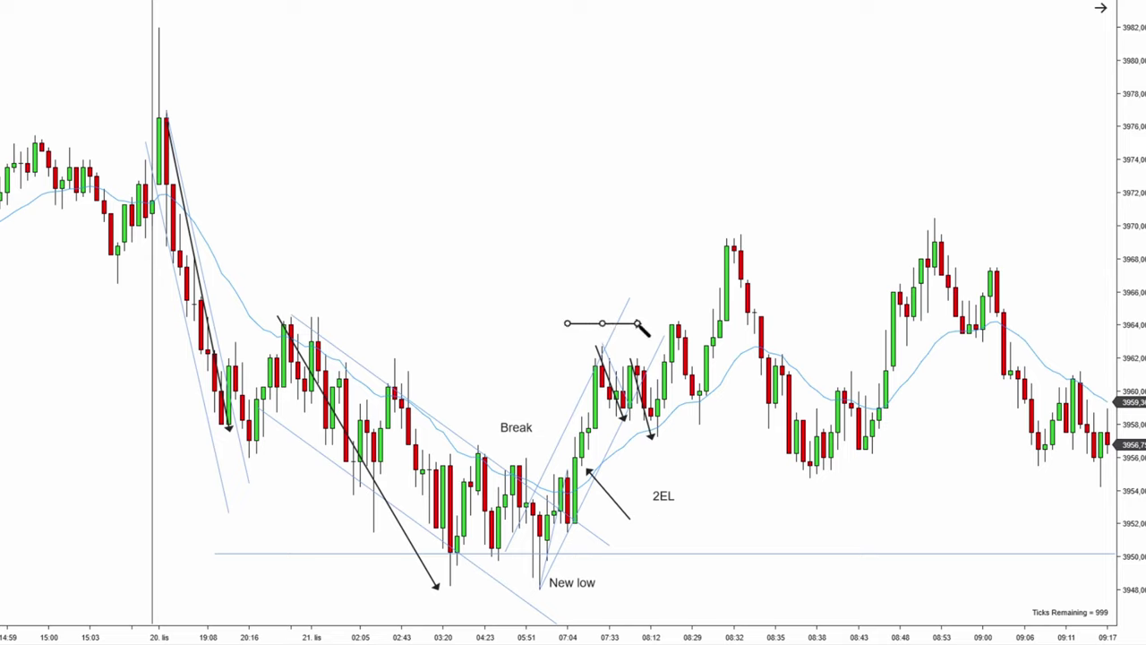
pyautogui.click(528, 432)
pyautogui.hotkey('ctrl', 'c')
pyautogui.hotkey('ctrl', 'v')
pyautogui.moveTo(526, 434); pyautogui.dragTo(717, 453)
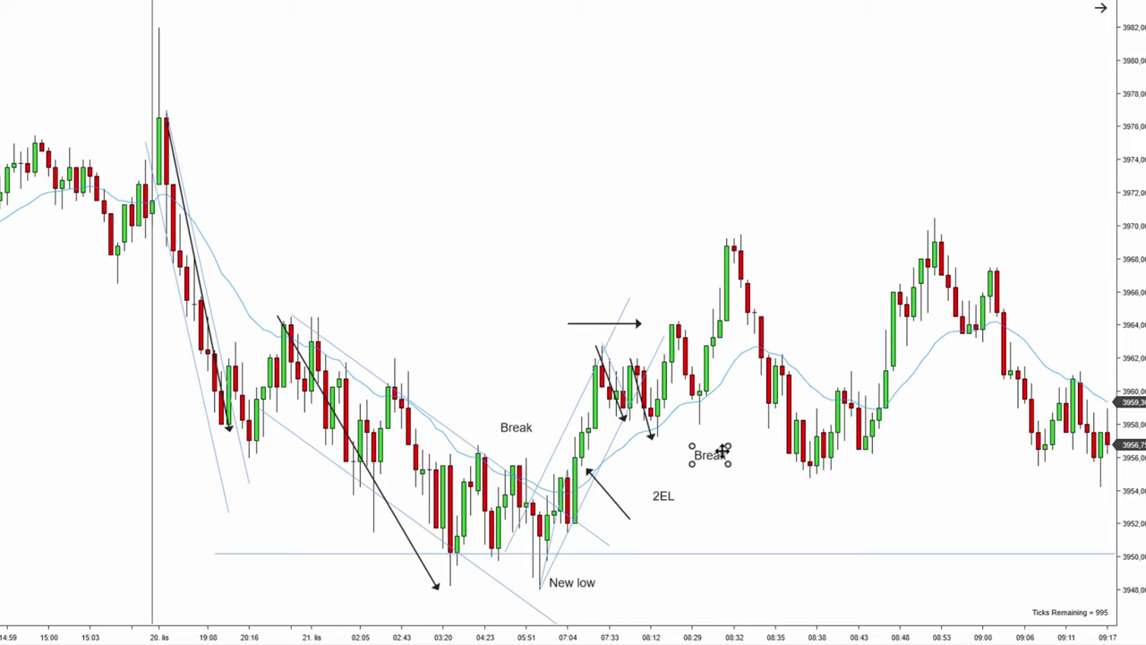
# - Add a short upward arrow from the 2EL text to the entry candle and align the text beneath it
pyautogui.click(662, 480)
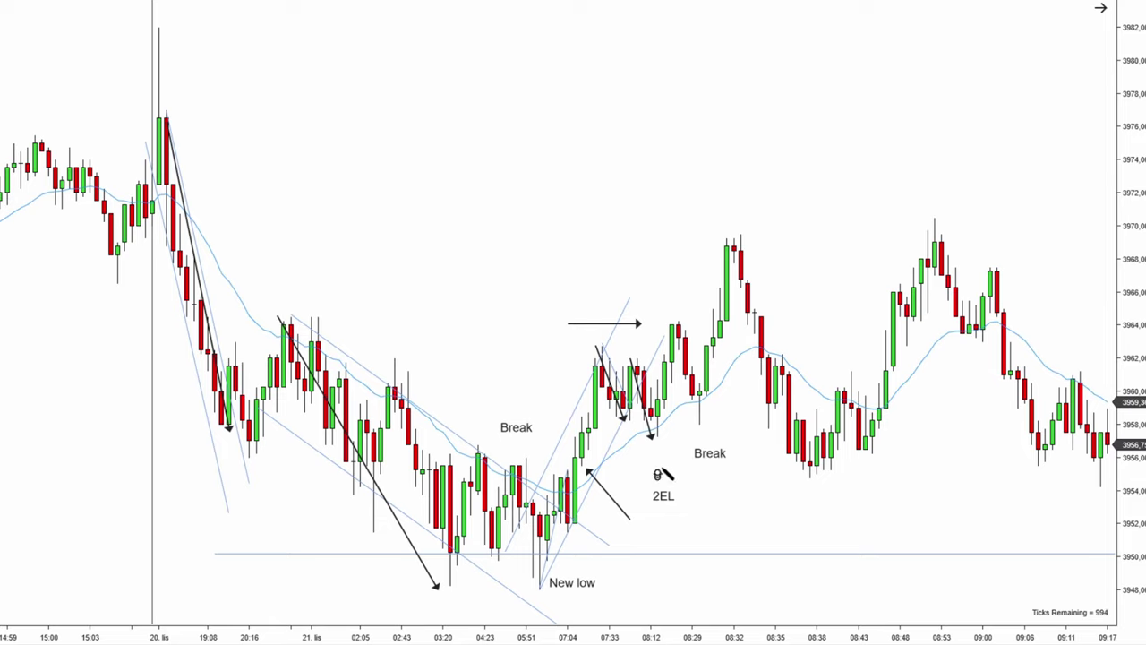
pyautogui.moveTo(658, 477); pyautogui.dragTo(658, 435)
pyautogui.moveTo(663, 496); pyautogui.dragTo(659, 486)
pyautogui.scroll(-1, 734, 403)
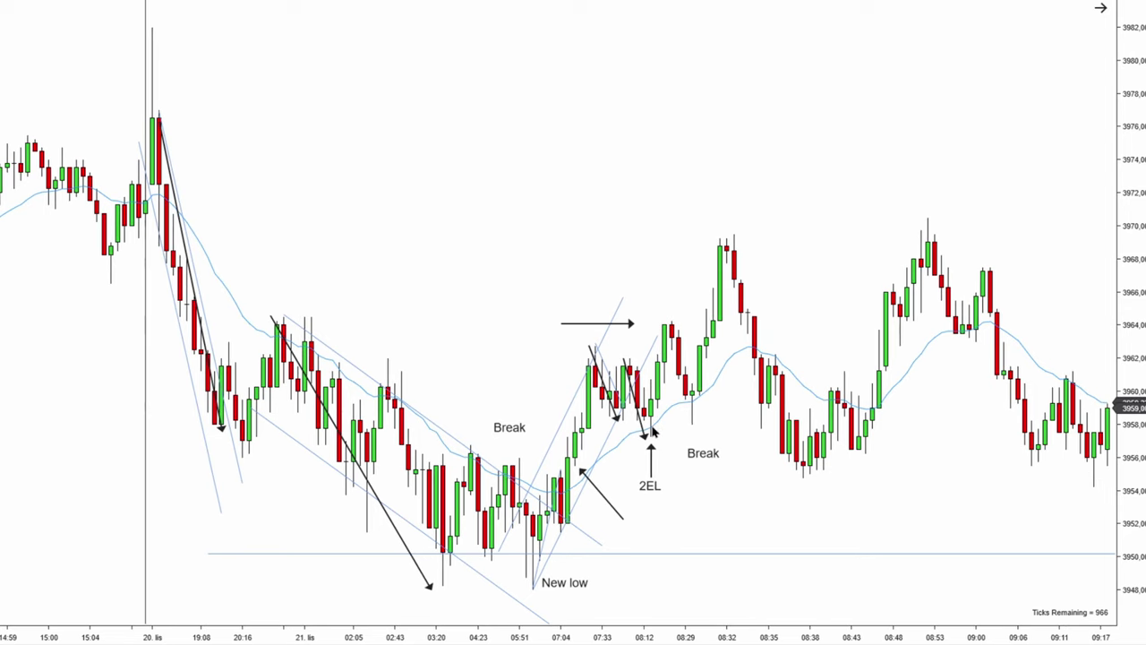
# - Draw two up arrows along the rally legs following the 2EL entry, the second ending at the 08:32 peak
pyautogui.moveTo(652, 435); pyautogui.dragTo(672, 322)
pyautogui.moveTo(692, 417)
pyautogui.mouseDown()
pyautogui.moveTo(727, 296)
pyautogui.moveTo(727, 252)
pyautogui.mouseUp()
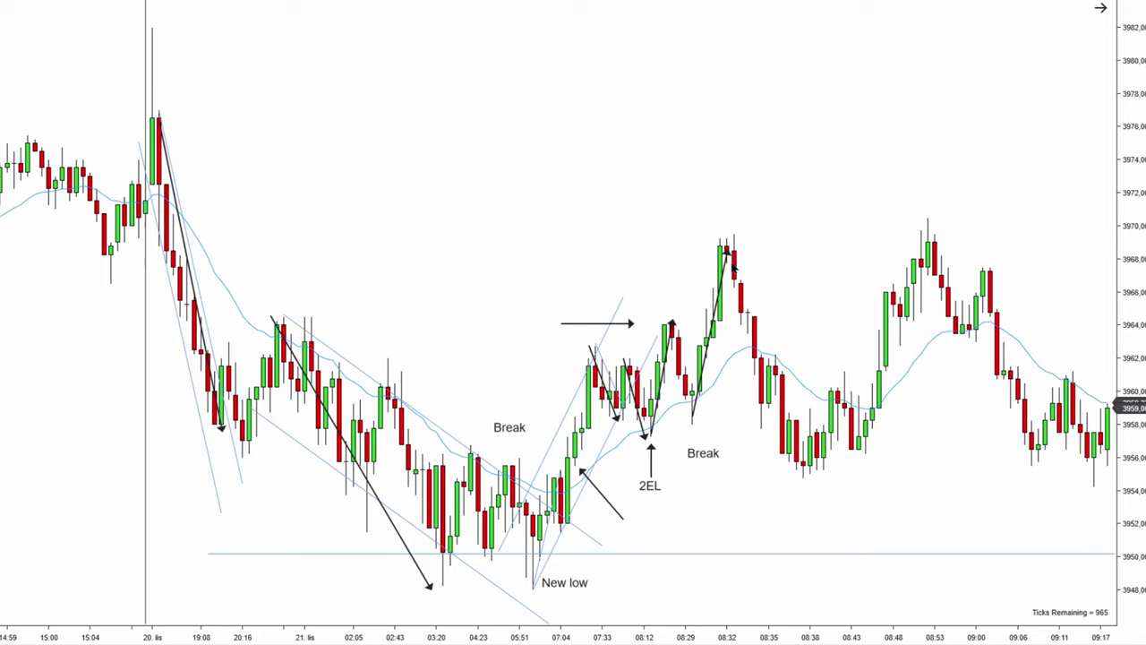
pyautogui.moveTo(503, 311)
pyautogui.mouseDown()
pyautogui.moveTo(538, 309)
pyautogui.moveTo(498, 301)
pyautogui.mouseUp()
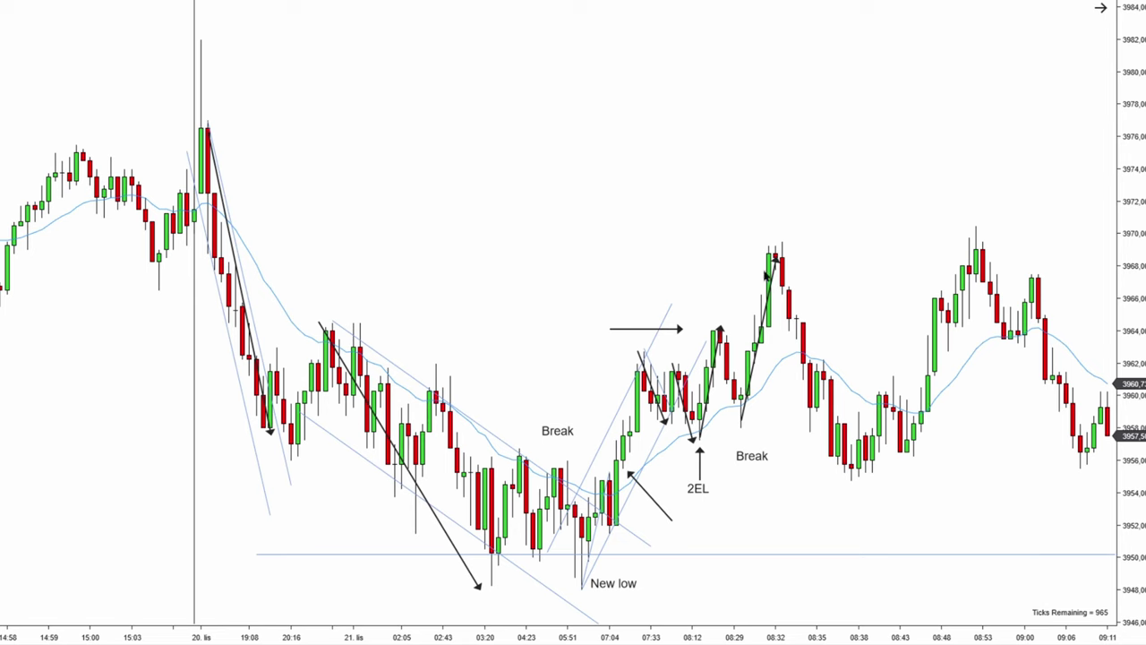
pyautogui.scroll(3, 564, 285)
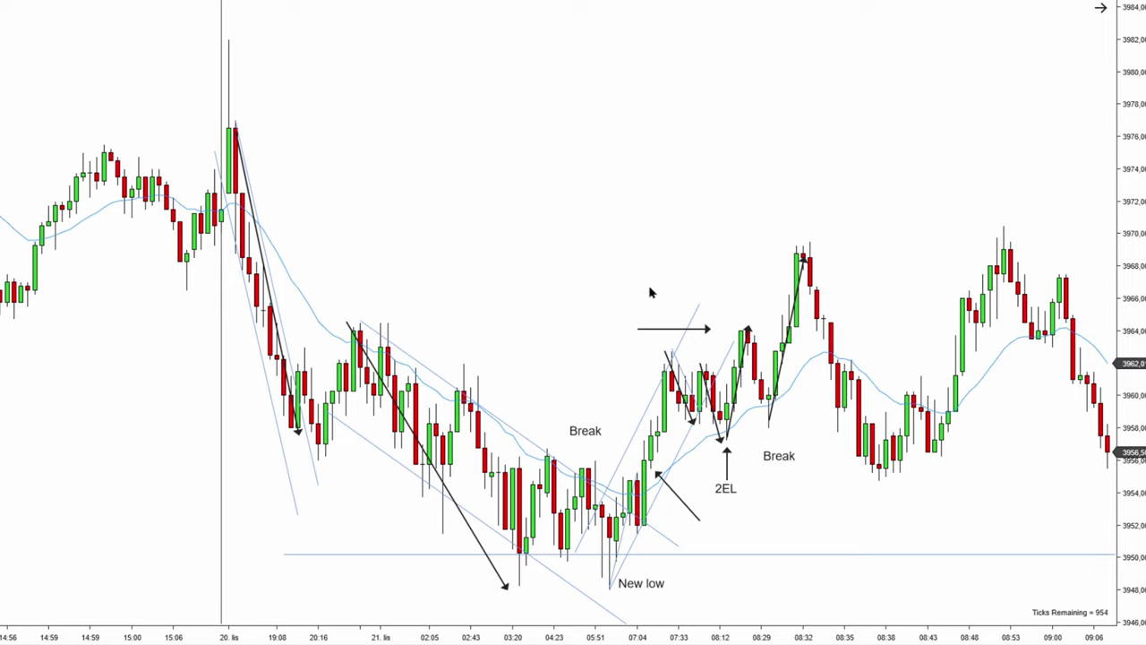
pyautogui.moveTo(607, 314); pyautogui.dragTo(584, 314)
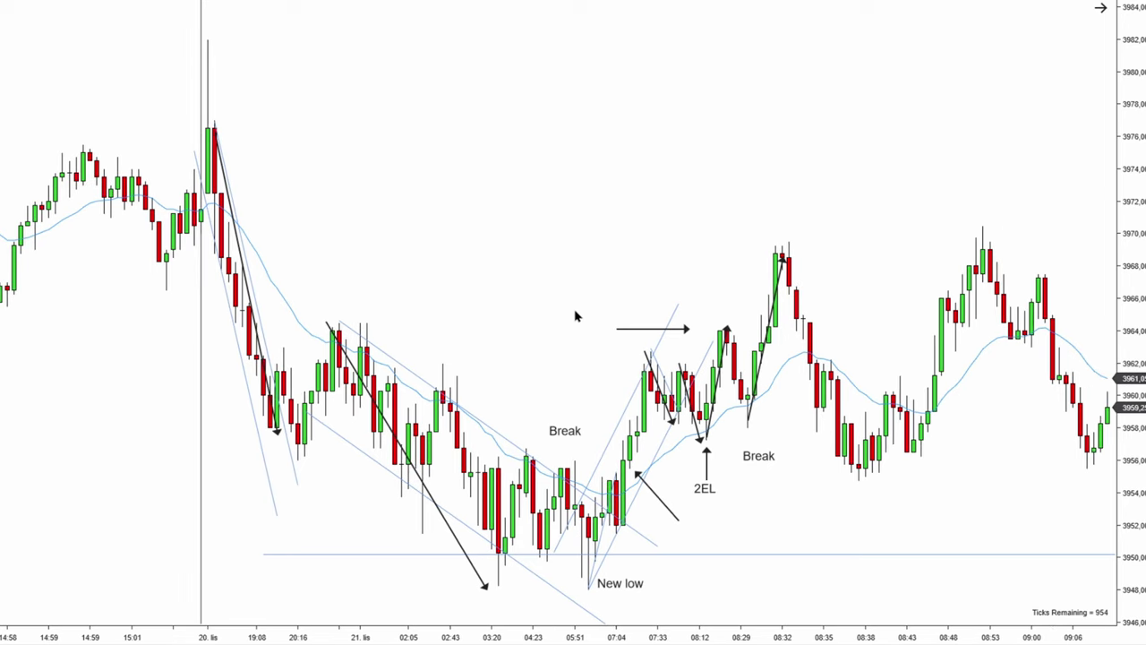
pyautogui.moveTo(568, 330); pyautogui.dragTo(544, 332)
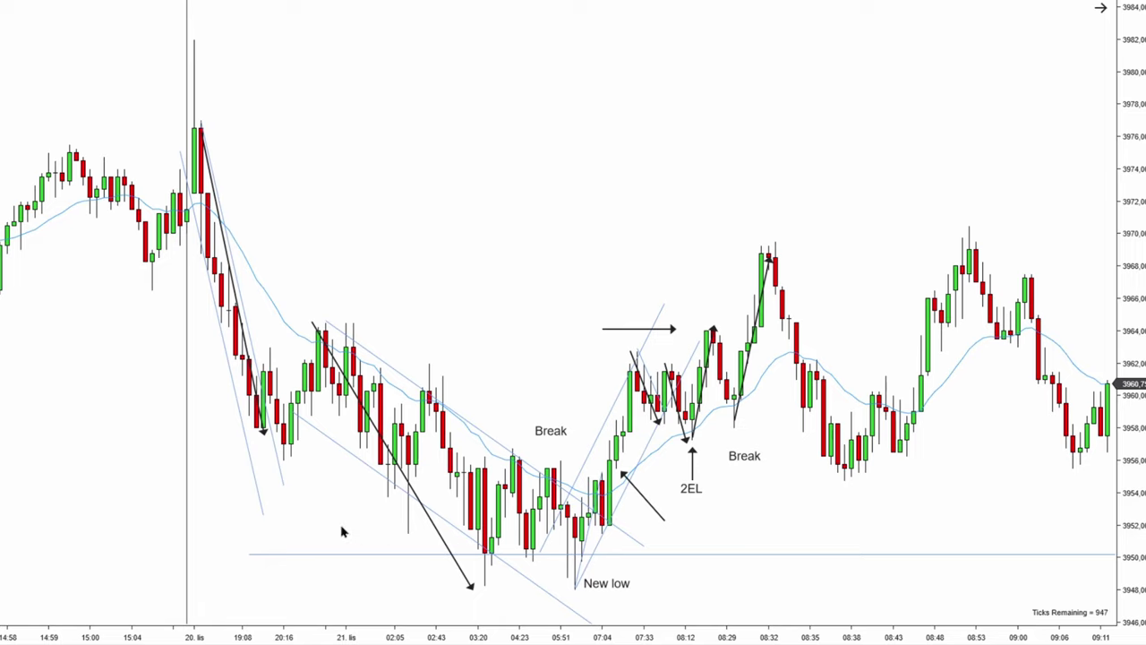
# - Duplicate the 3950 horizontal line and place the copy at the earlier swing high near 3964
pyautogui.moveTo(700, 555); pyautogui.dragTo(594, 128)
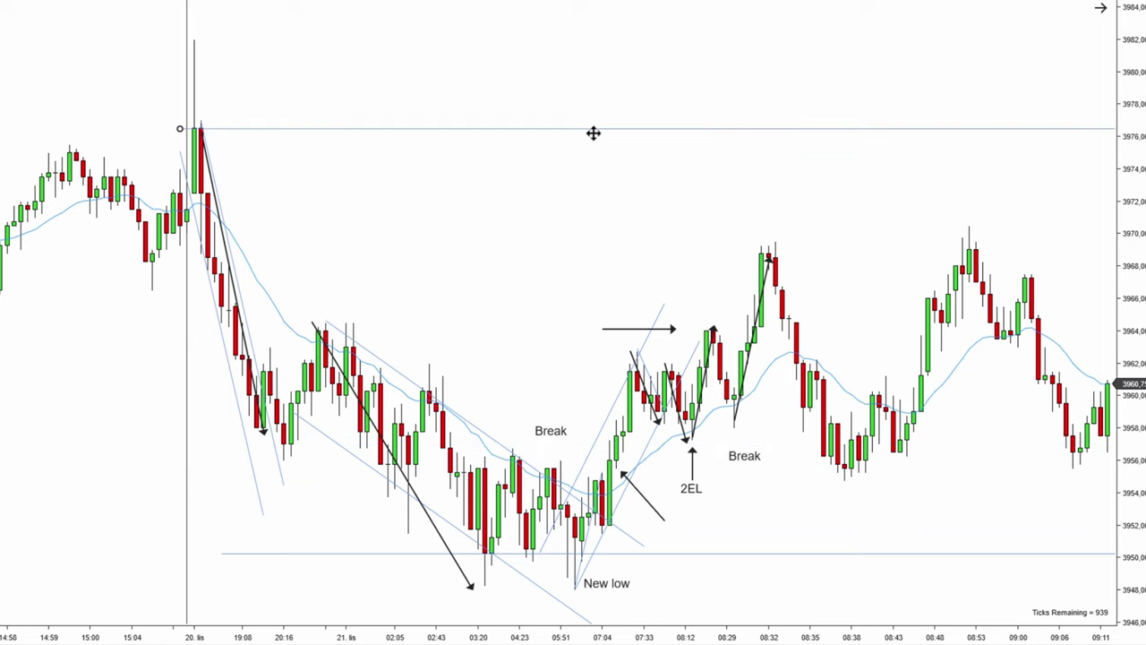
pyautogui.scroll(2, 256, 81)
pyautogui.scroll(-2, 432, 171)
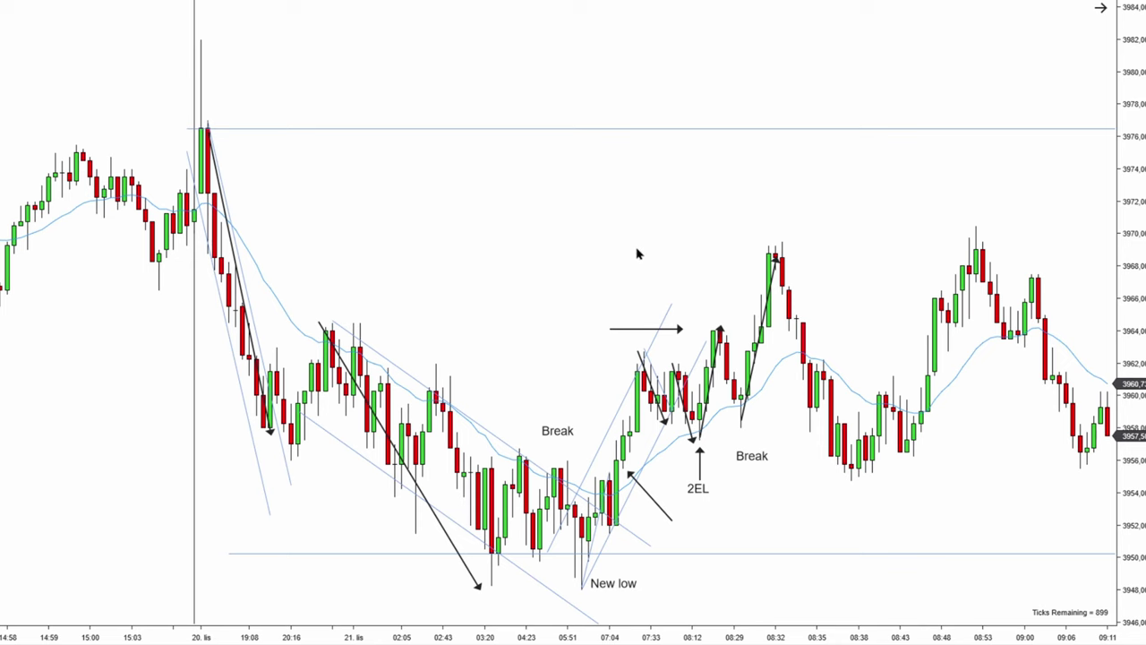
pyautogui.scroll(-1, 620, 254)
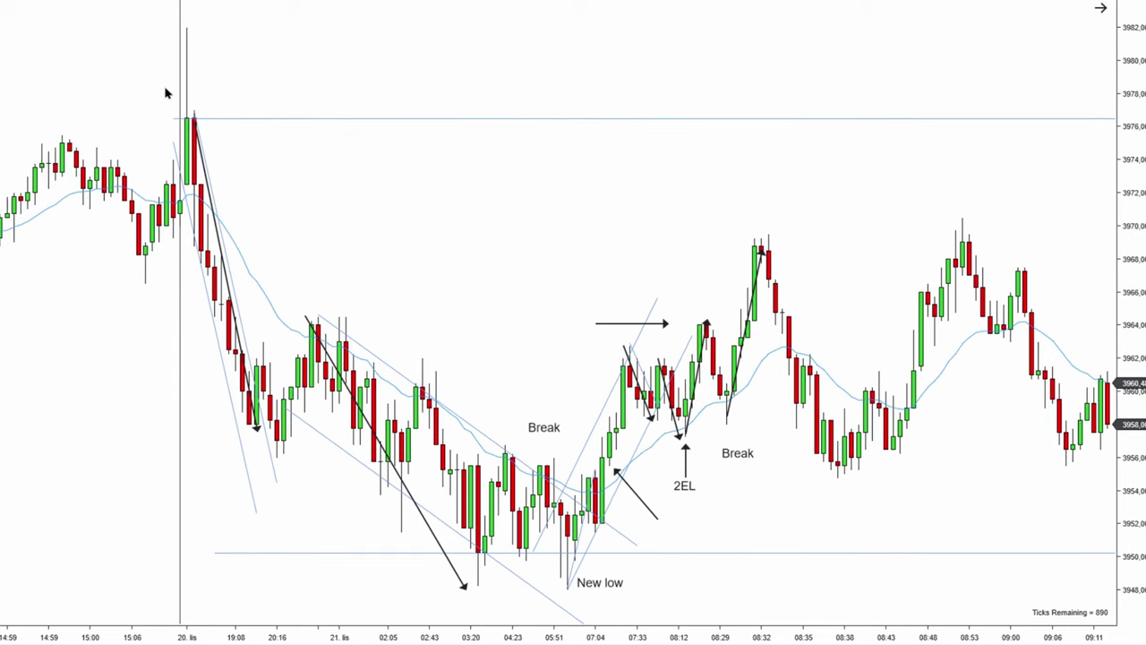
pyautogui.click(399, 118)
pyautogui.moveTo(399, 118); pyautogui.dragTo(524, 327)
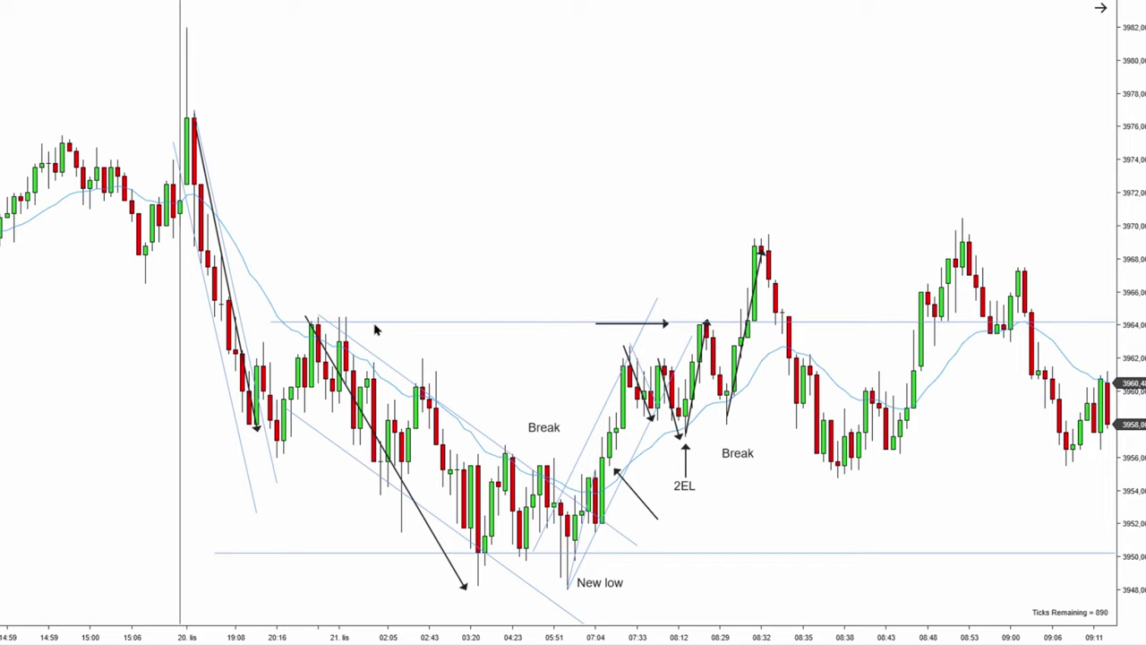
# - Add the text NEW HIGH above the 08:32 peak
pyautogui.moveTo(576, 285); pyautogui.dragTo(563, 290)
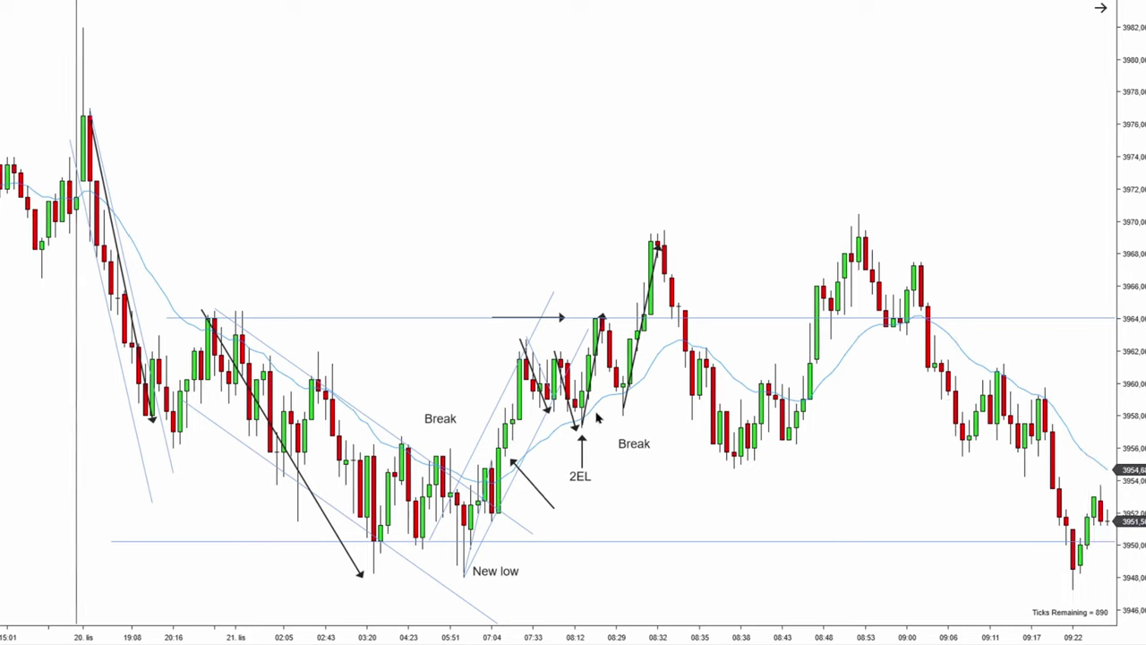
pyautogui.click(602, 229)
pyautogui.write('NEW HIG')
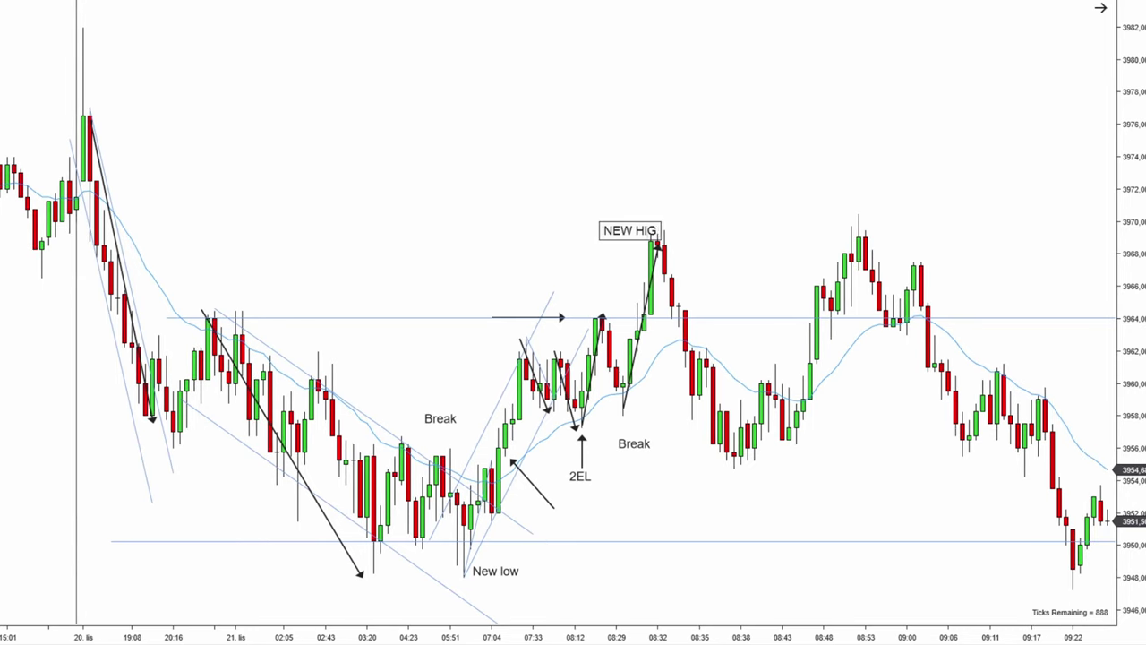
pyautogui.write('H')
pyautogui.click(676, 157)
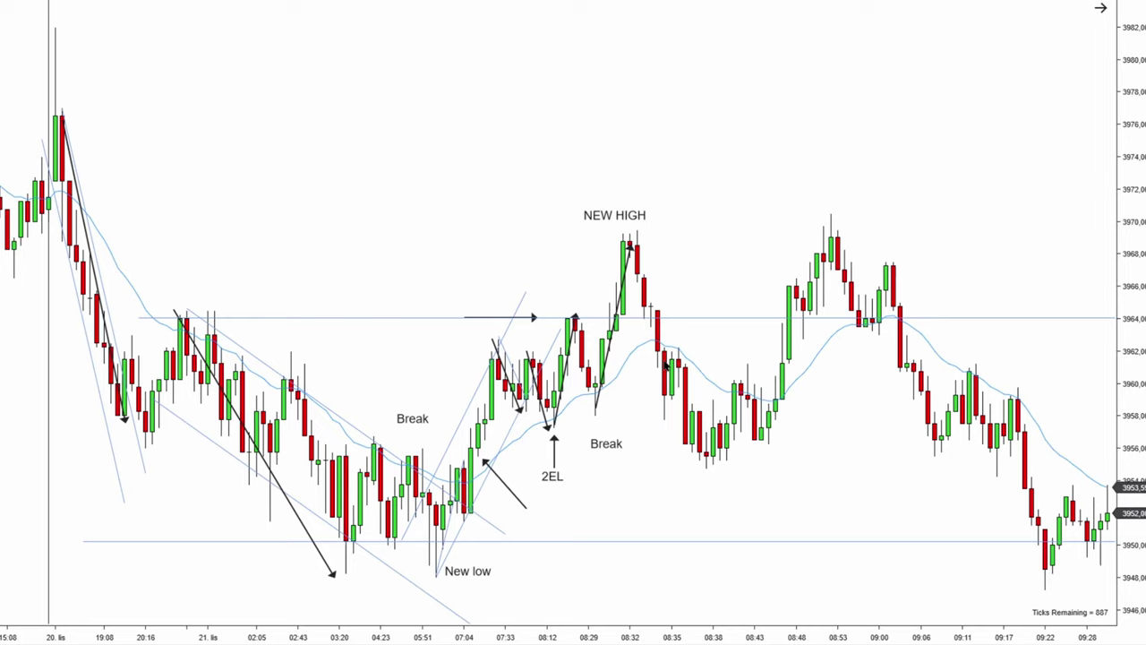
# - Draw a short arrow down to the 3964 level after the new high, and a steep falling channel from the 08:32 peak
pyautogui.moveTo(712, 268); pyautogui.dragTo(684, 324)
pyautogui.moveTo(638, 233); pyautogui.dragTo(734, 492)
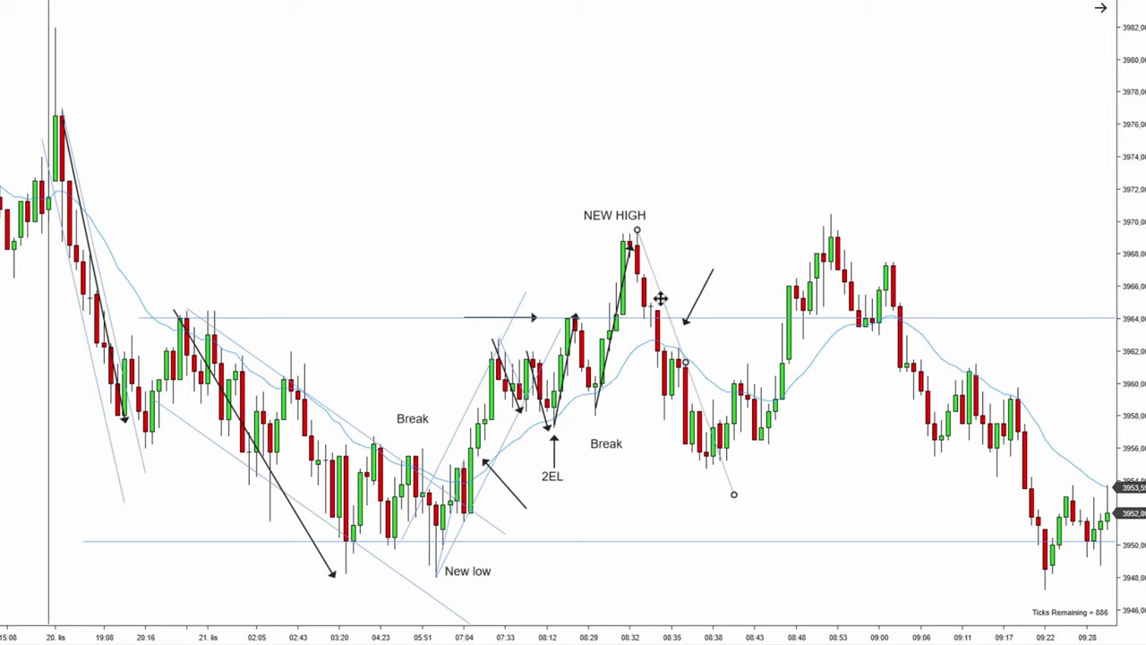
pyautogui.moveTo(690, 376); pyautogui.dragTo(669, 416)
pyautogui.click(718, 250)
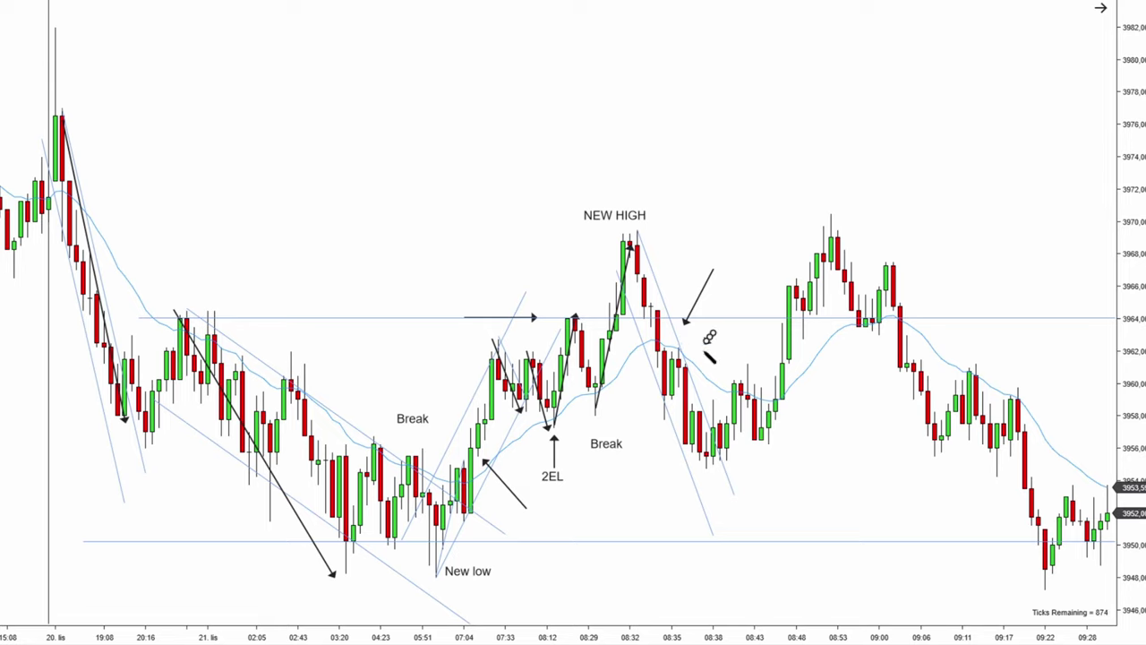
# - Add a second short down arrow at the falling channel's upper line and place the text F2EL above the 08:43 candles
pyautogui.moveTo(713, 333); pyautogui.dragTo(699, 371)
pyautogui.click(744, 345)
pyautogui.write('F2EL')
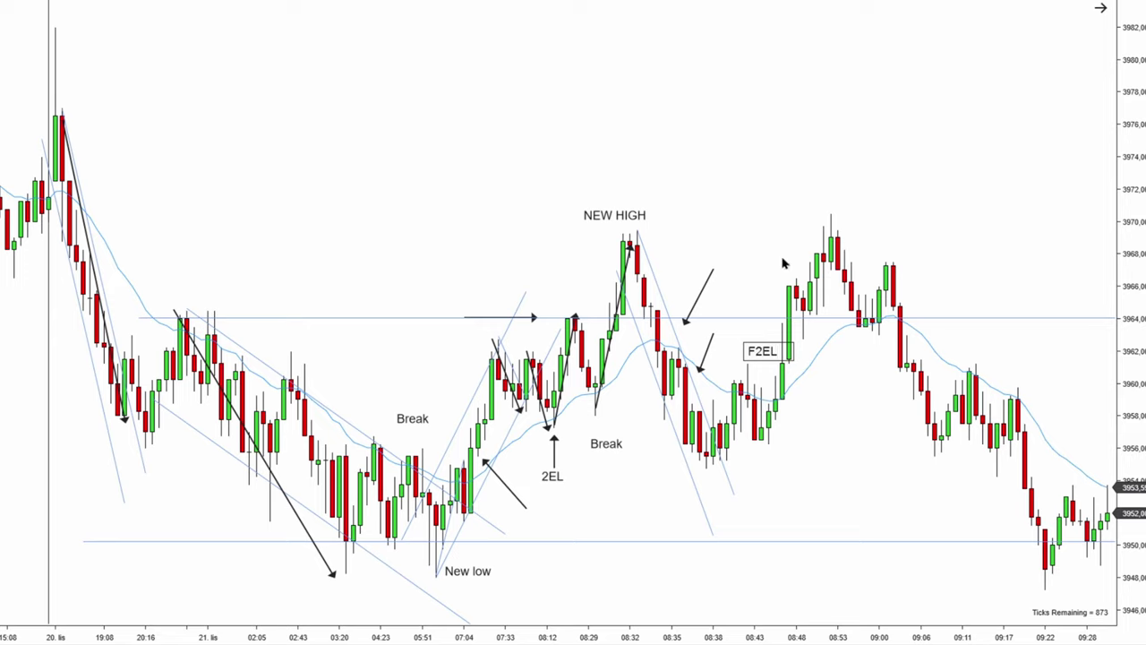
pyautogui.click(782, 263)
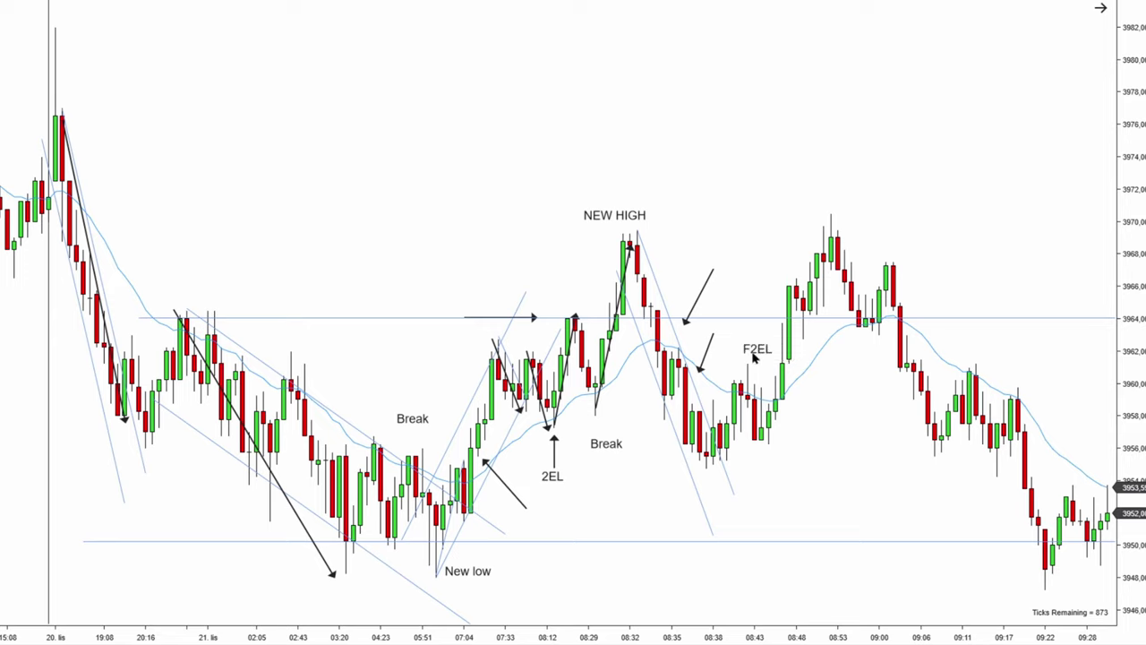
pyautogui.moveTo(758, 354); pyautogui.dragTo(745, 350)
pyautogui.click(855, 417)
# - Draw a horizontal right-pointing arrow beneath the 08:38 low at about 3954
pyautogui.moveTo(741, 286); pyautogui.dragTo(716, 275)
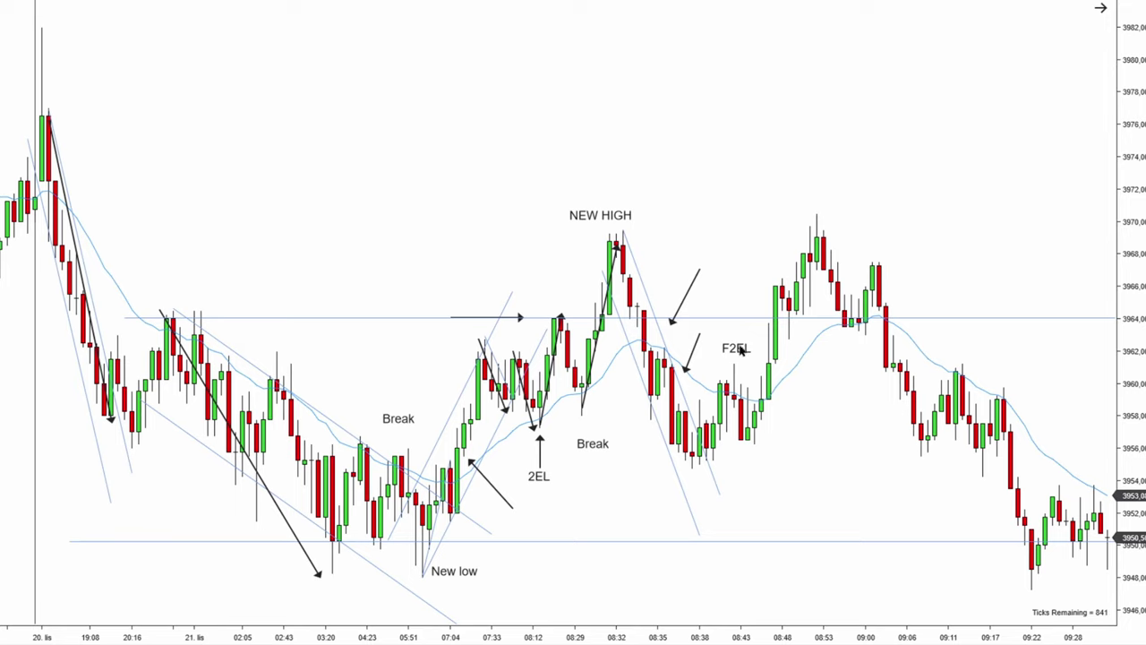
pyautogui.moveTo(728, 266); pyautogui.dragTo(704, 292)
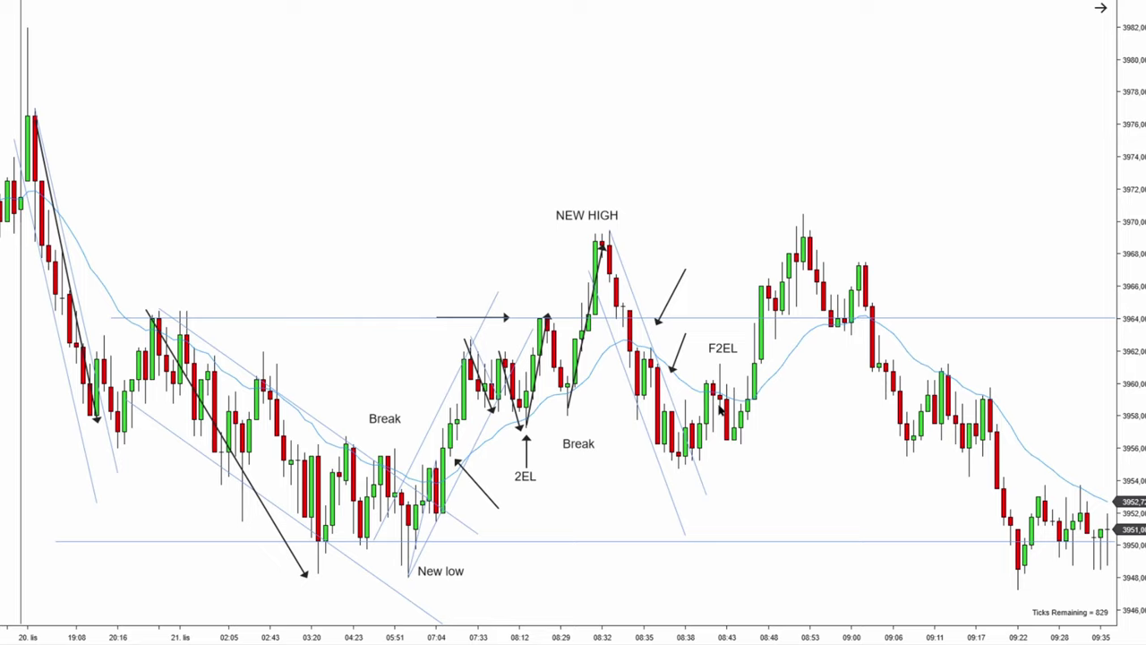
pyautogui.moveTo(815, 465); pyautogui.dragTo(808, 465)
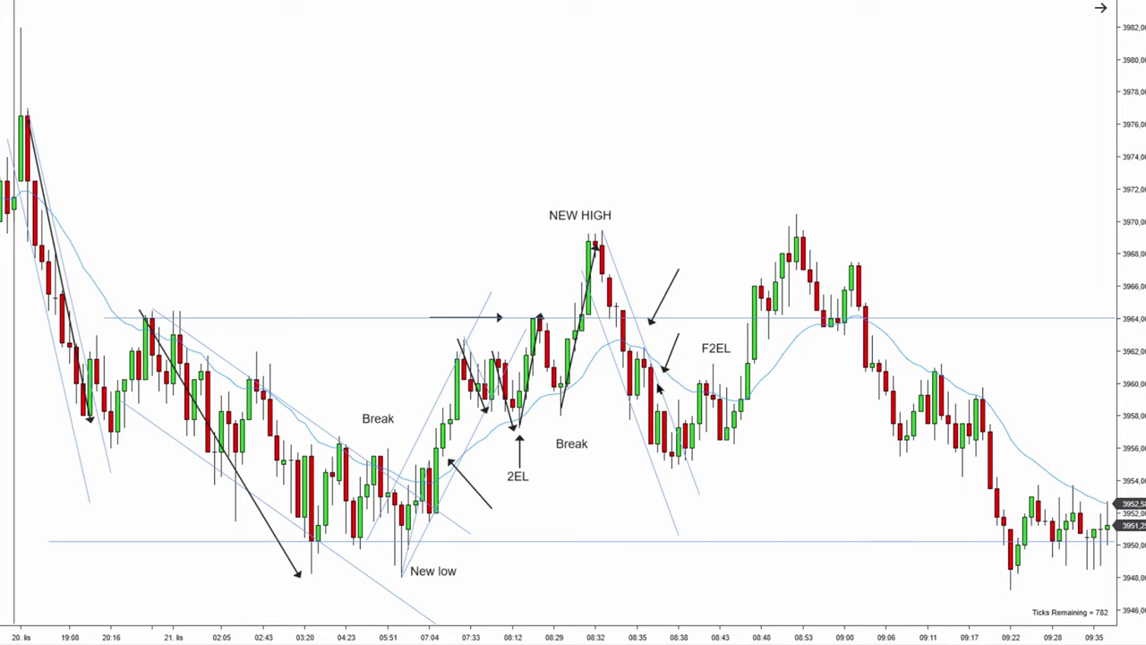
pyautogui.scroll(1, 708, 266)
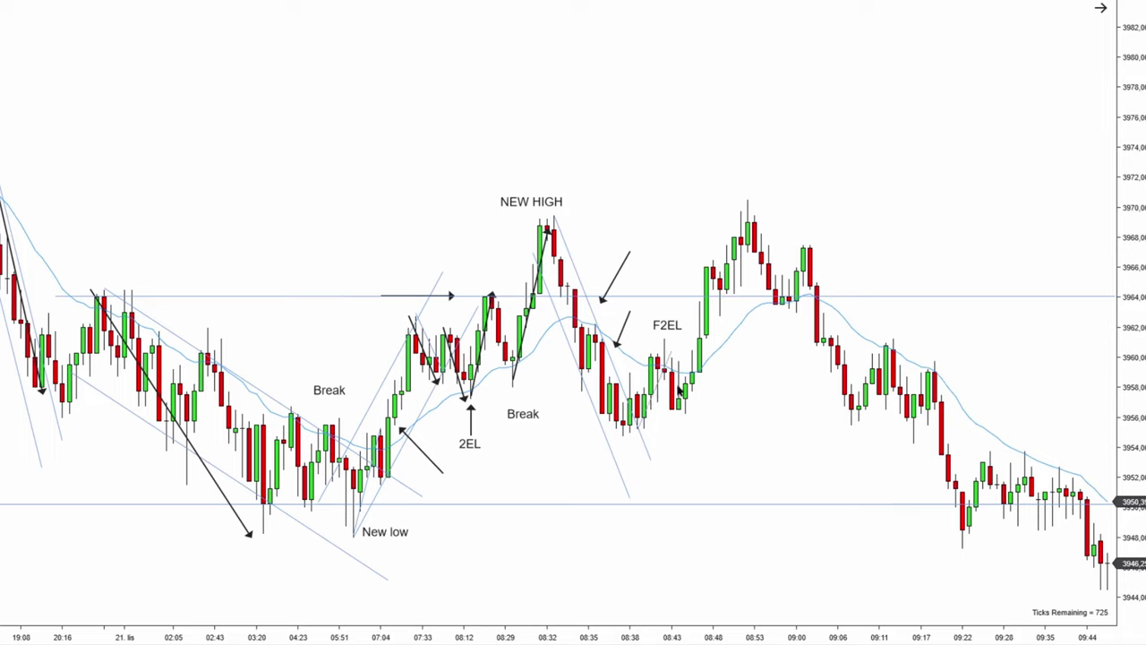
pyautogui.moveTo(575, 448); pyautogui.dragTo(651, 448)
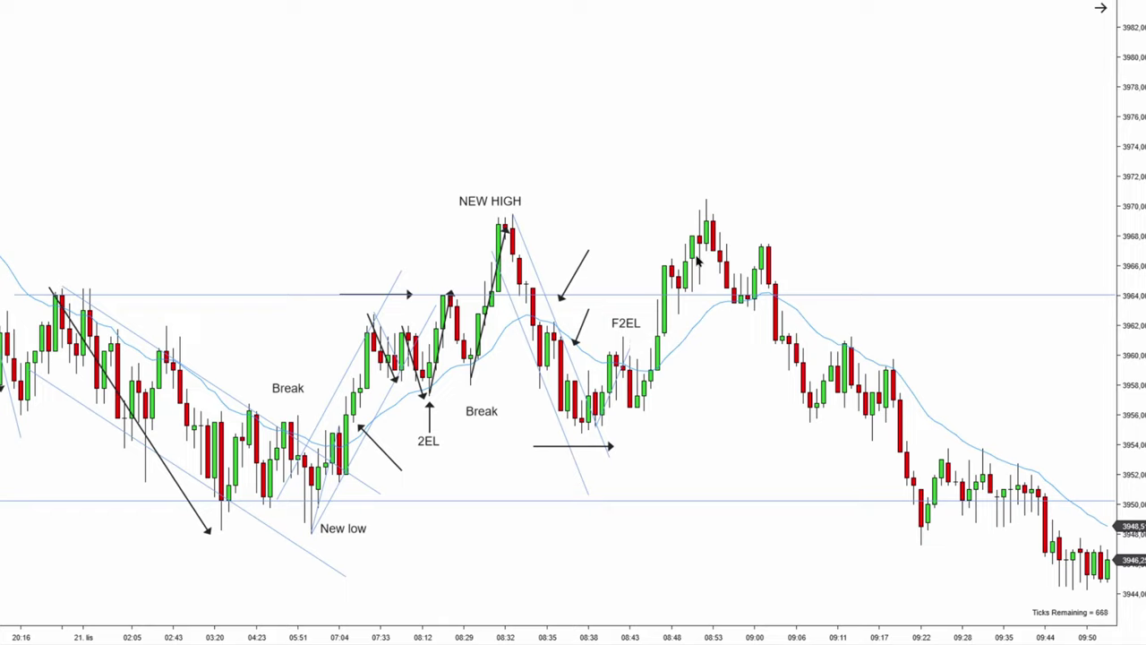
# - Draw a steep rising channel from the 08:43 pullback low up to the 08:53 high
pyautogui.click(643, 409)
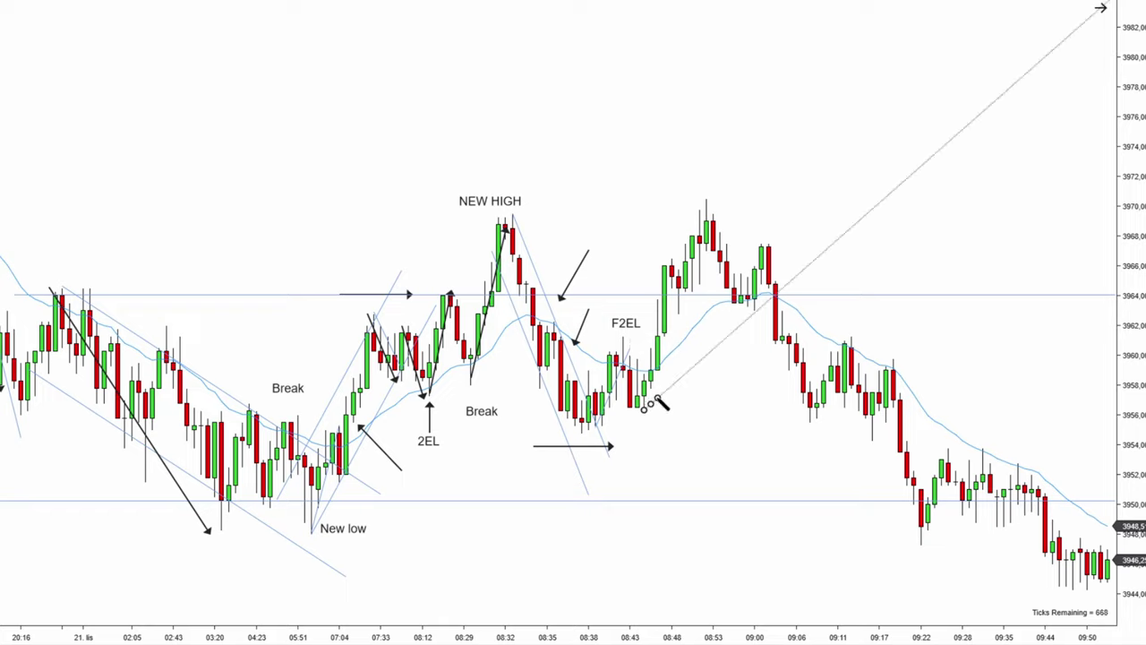
pyautogui.click(678, 322)
pyautogui.moveTo(681, 320); pyautogui.dragTo(720, 193)
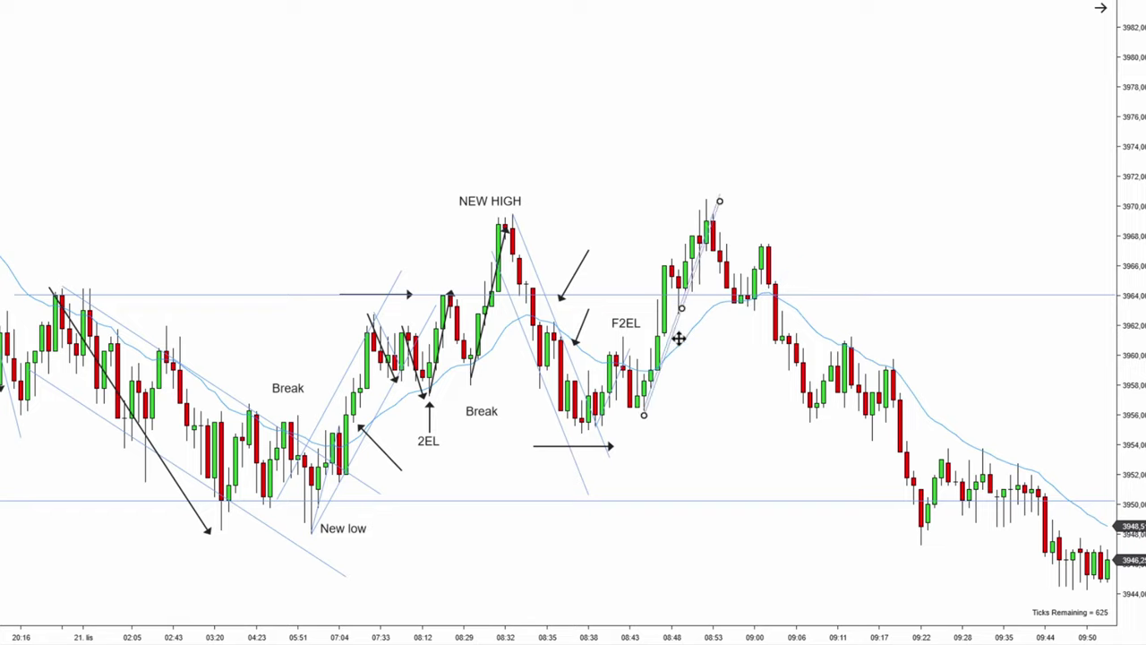
pyautogui.moveTo(678, 333)
pyautogui.mouseDown()
pyautogui.moveTo(653, 307)
pyautogui.moveTo(658, 315)
pyautogui.mouseUp()
pyautogui.click(691, 270)
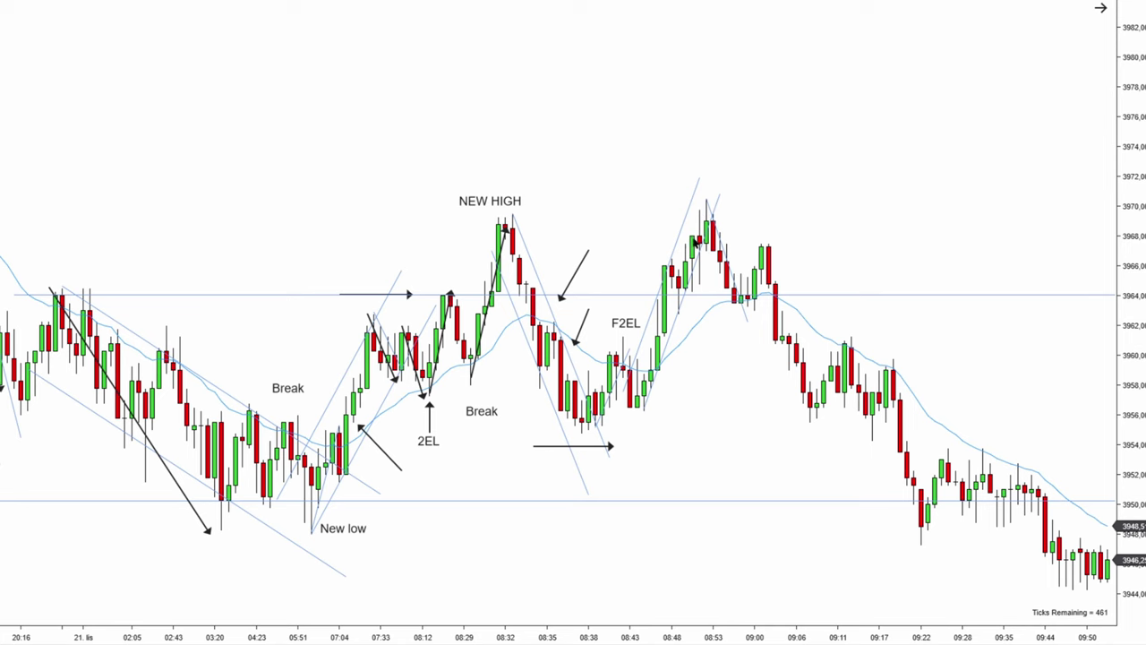
# - Draw an arrow pointing down at the 08:53 high and another sloping down to the right beneath the following decline
pyautogui.moveTo(625, 227); pyautogui.dragTo(753, 253)
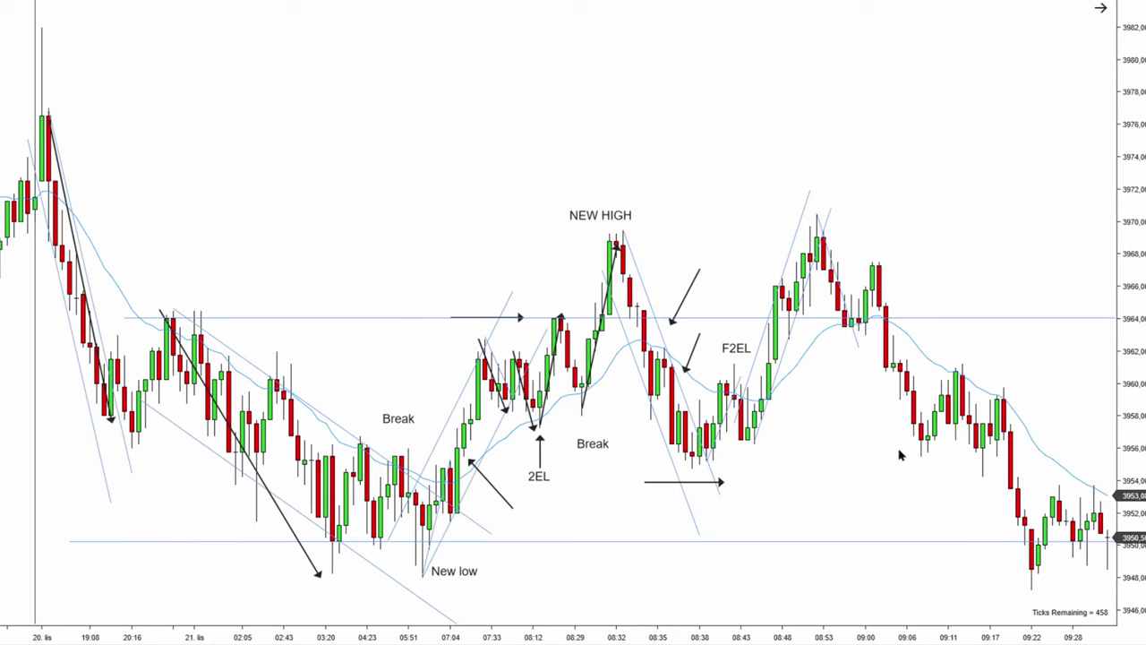
pyautogui.scroll(-3, 849, 416)
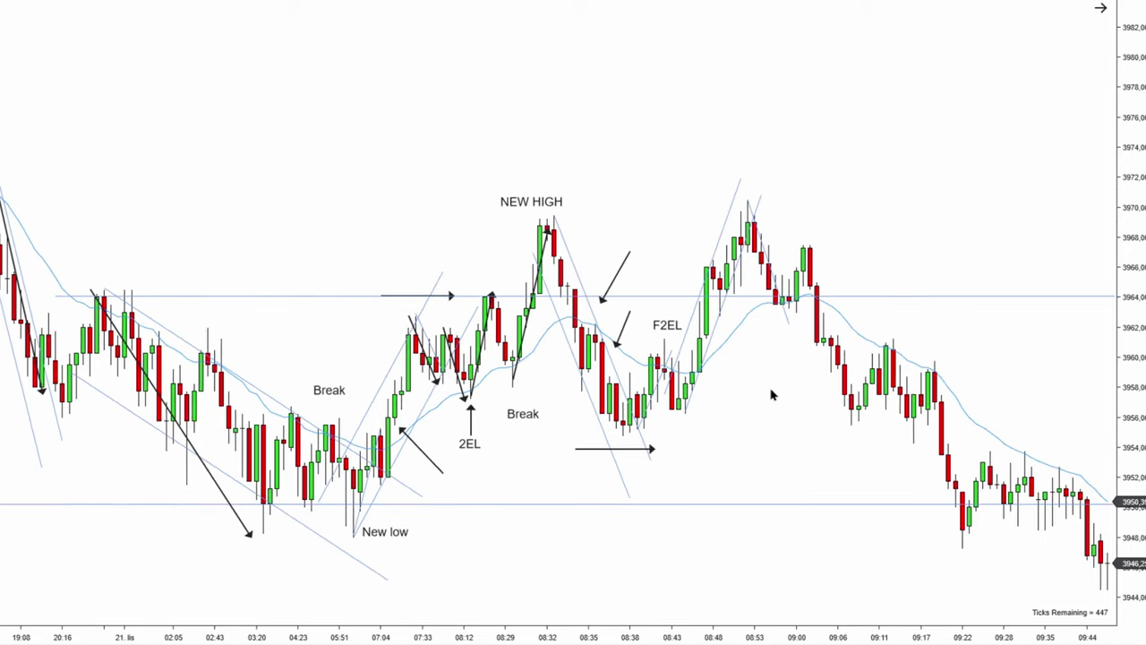
pyautogui.scroll(-3, 898, 222)
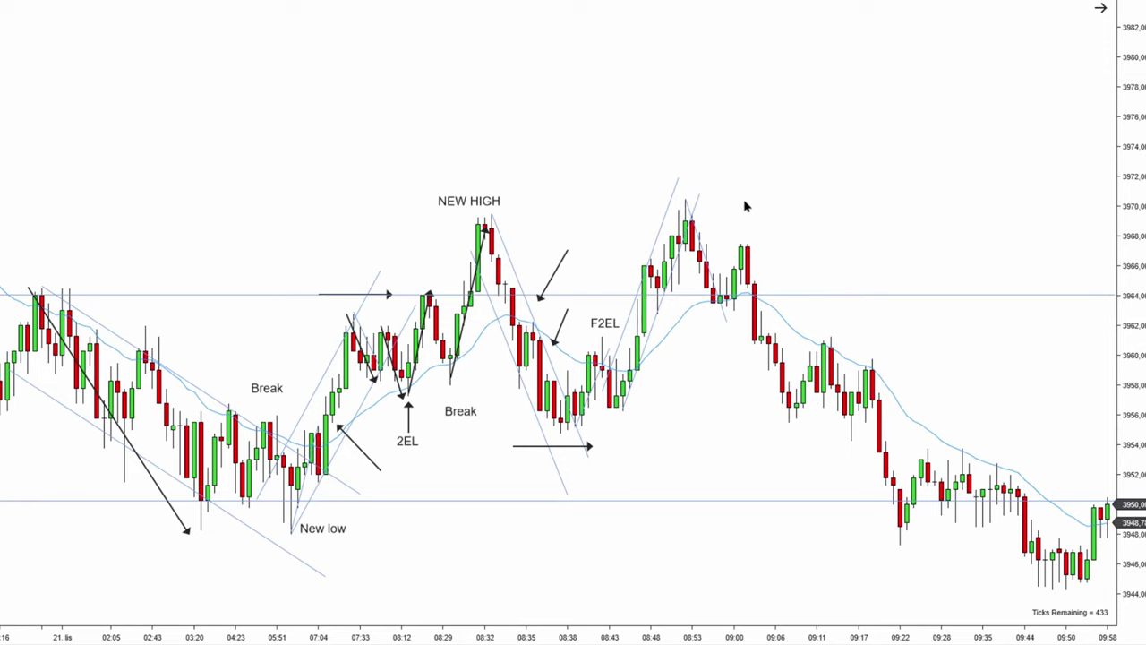
pyautogui.scroll(-1, 806, 233)
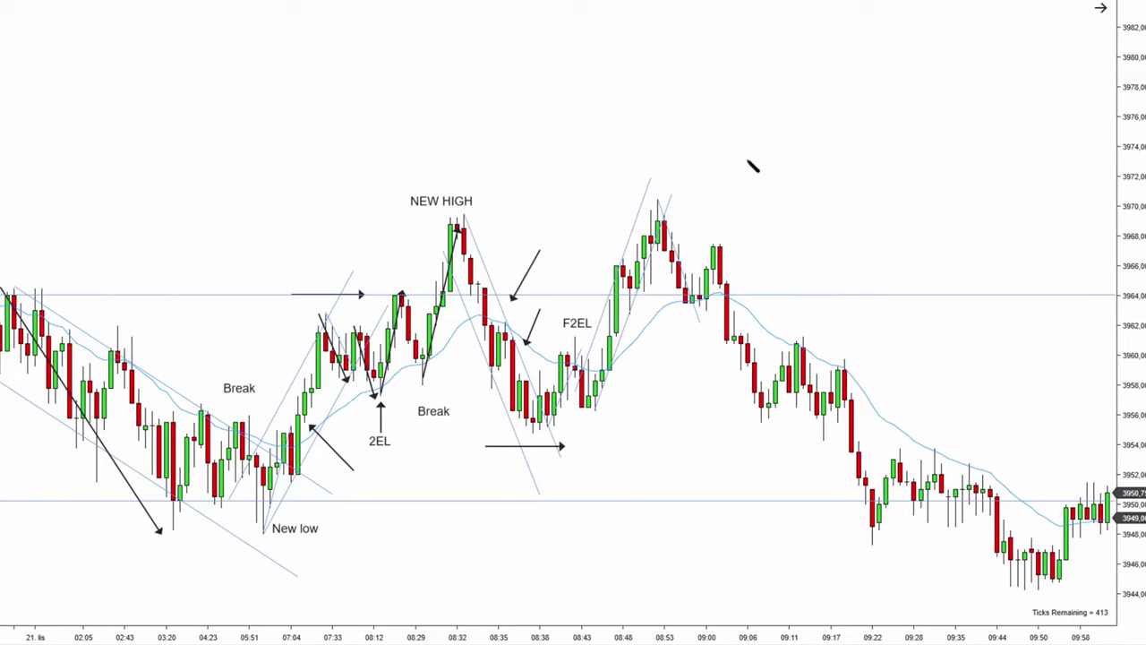
pyautogui.moveTo(749, 161); pyautogui.dragTo(691, 204)
pyautogui.moveTo(671, 432); pyautogui.dragTo(732, 481)
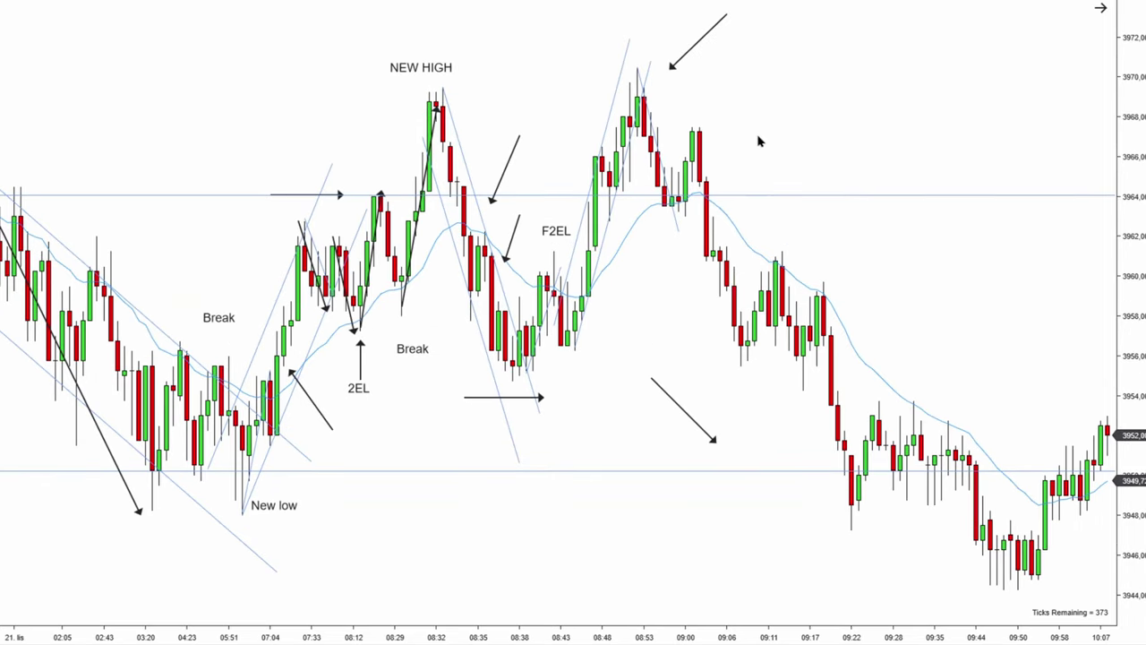
# - Draw a falling channel from the lower high just after 09:00, using a duplicated parallel trend line beneath the candles
pyautogui.scroll(3, 758, 141)
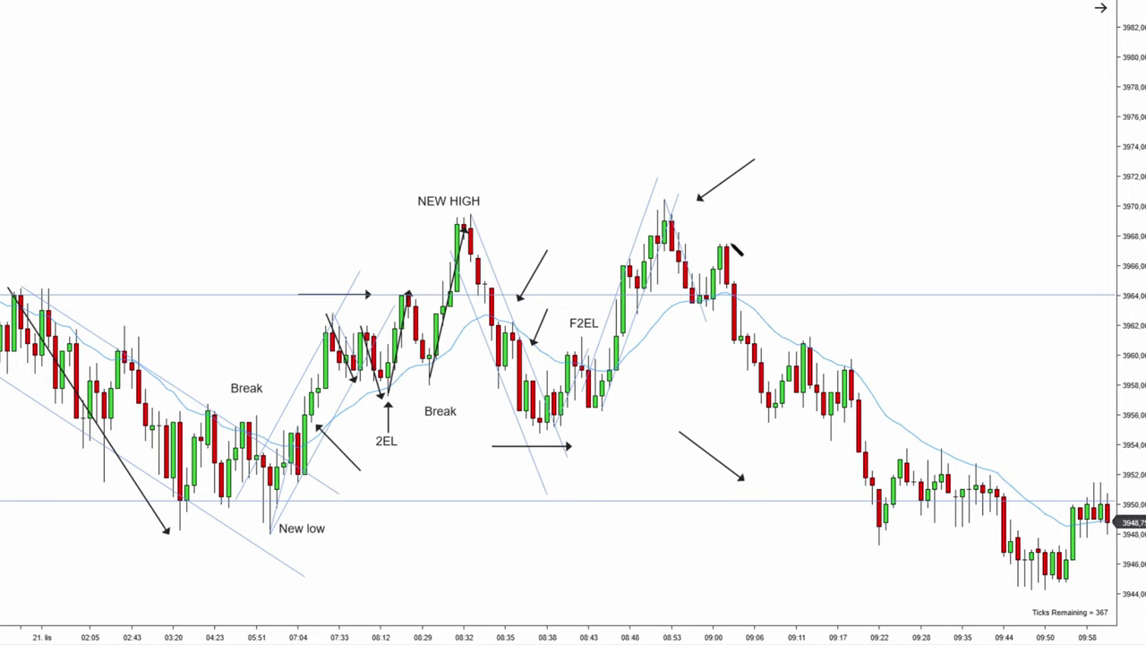
pyautogui.moveTo(726, 243); pyautogui.dragTo(789, 419)
pyautogui.click(753, 319)
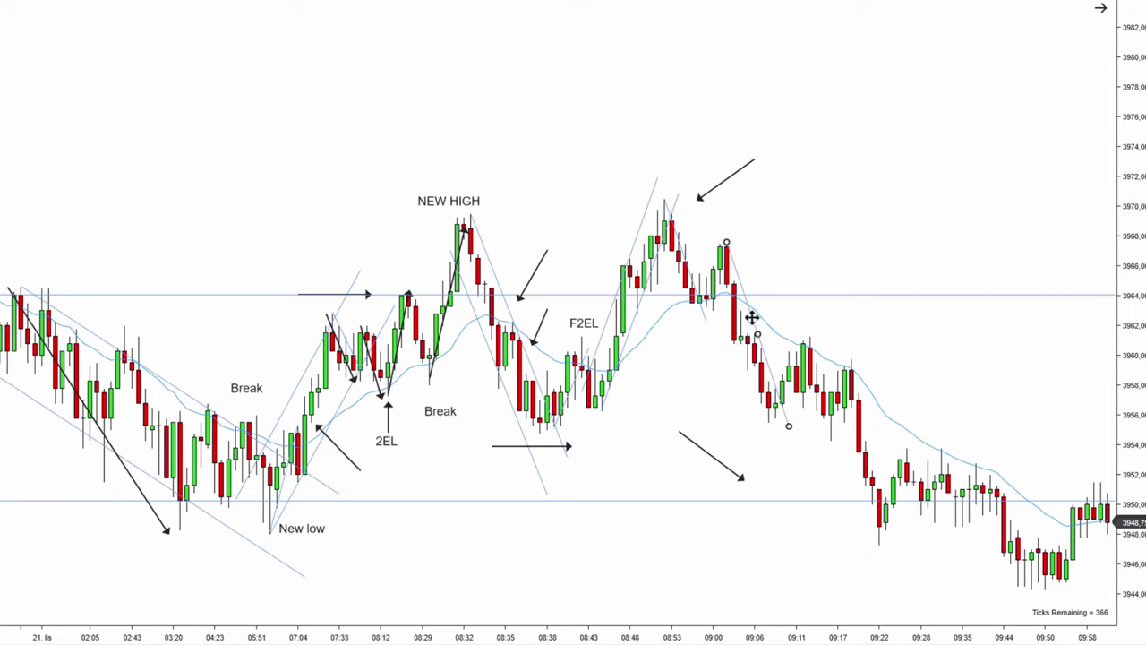
pyautogui.hotkey('ctrl', 'c')
pyautogui.hotkey('ctrl', 'v')
pyautogui.moveTo(762, 343); pyautogui.dragTo(742, 351)
pyautogui.click(793, 255)
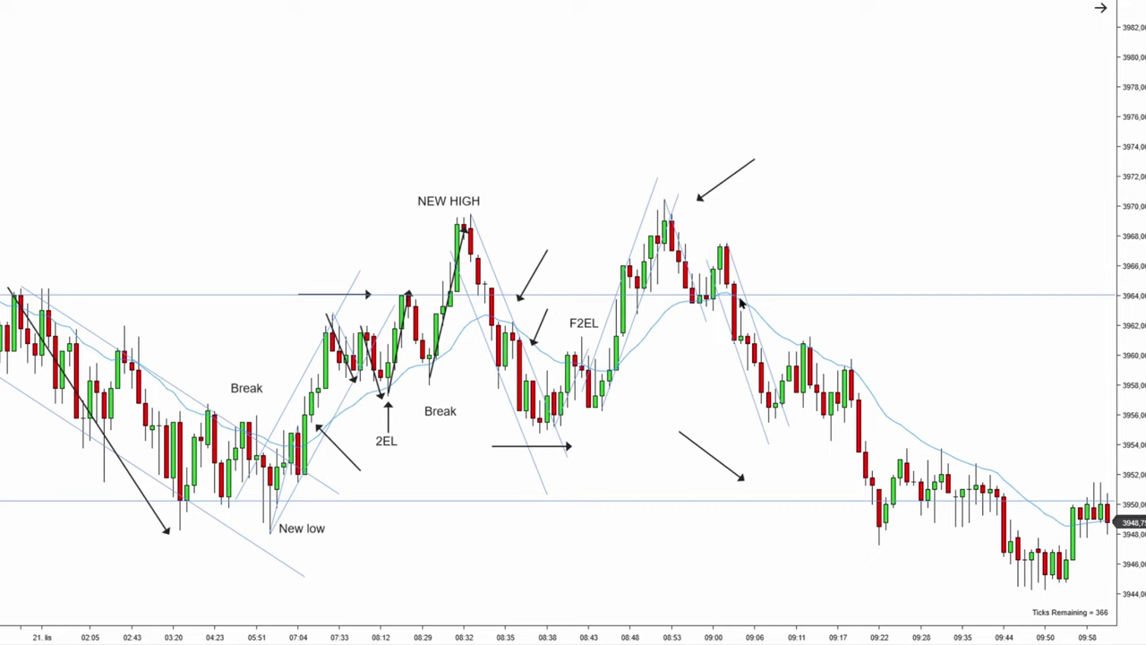
# - Shift the lower sloping arrow slightly right, beneath the swing low between 09:06 and 09:11
pyautogui.moveTo(811, 435); pyautogui.dragTo(782, 428)
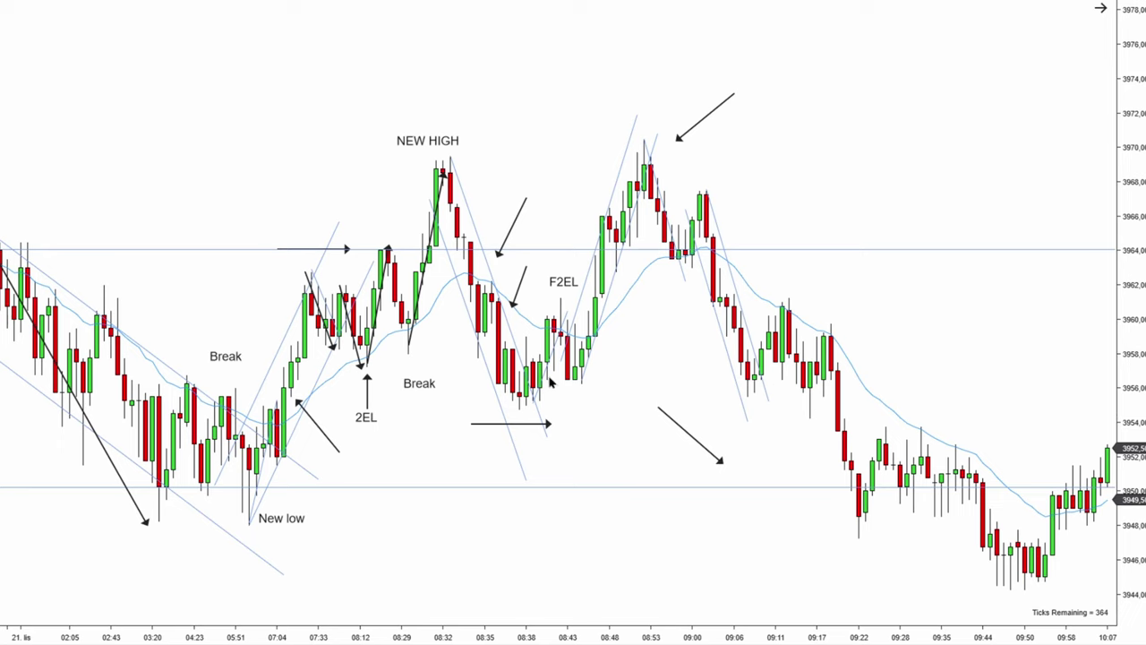
pyautogui.scroll(2, 799, 412)
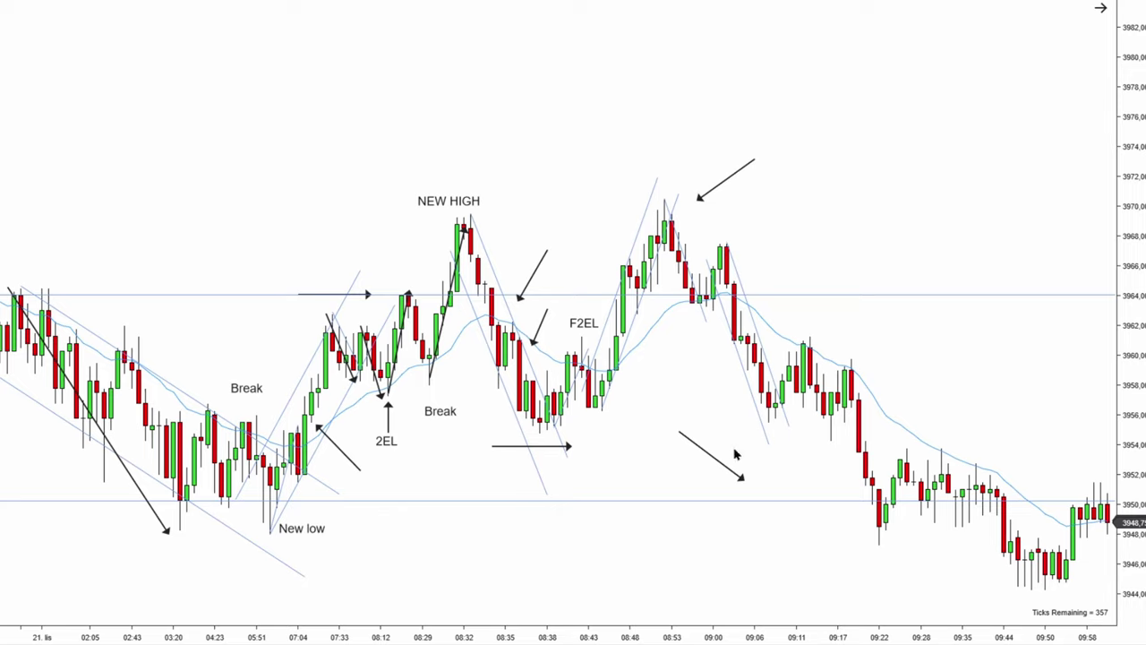
pyautogui.moveTo(724, 463); pyautogui.dragTo(757, 471)
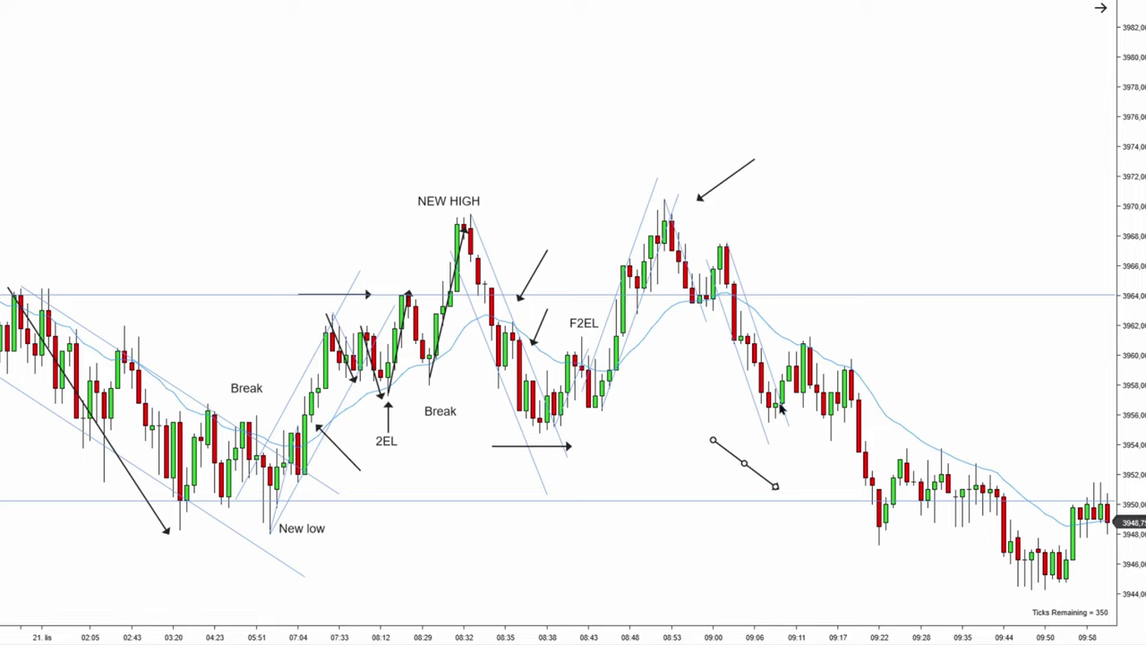
# - Draw a short rising trend line from the swing low between 09:06 and 09:11 along the pullback
pyautogui.click(872, 320)
pyautogui.press('F2')
pyautogui.click(761, 421)
pyautogui.click(788, 365)
pyautogui.click(480, 459)
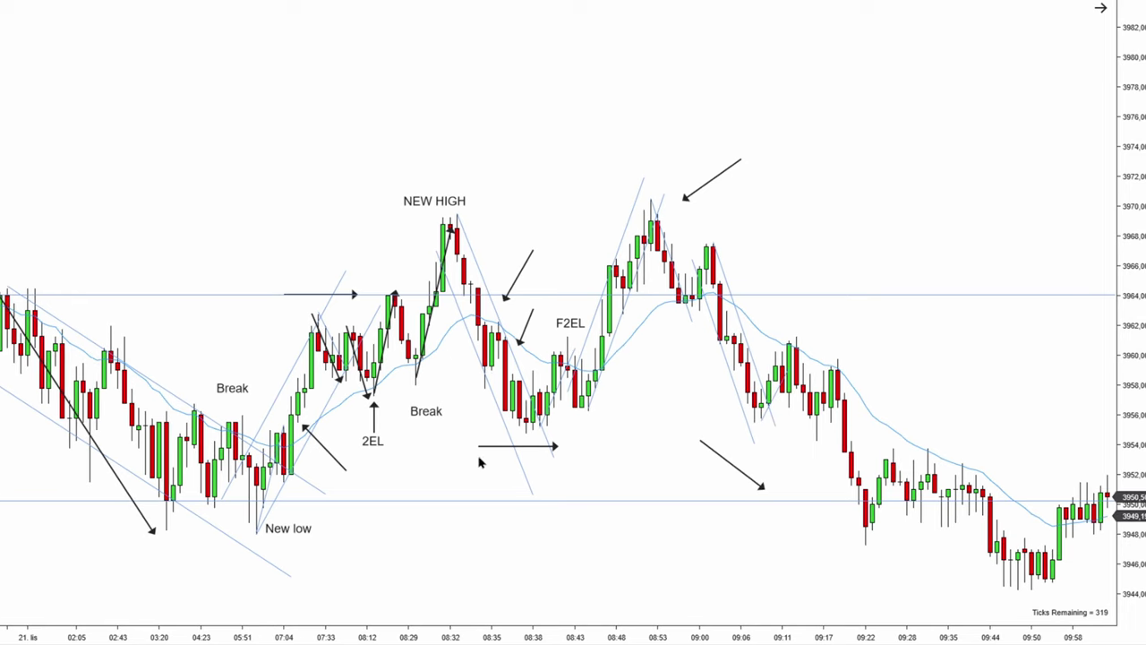
# - Mark the pullback high just after 09:11 with the text 2ES and a red down arrow beneath the text
pyautogui.moveTo(389, 448); pyautogui.dragTo(473, 455)
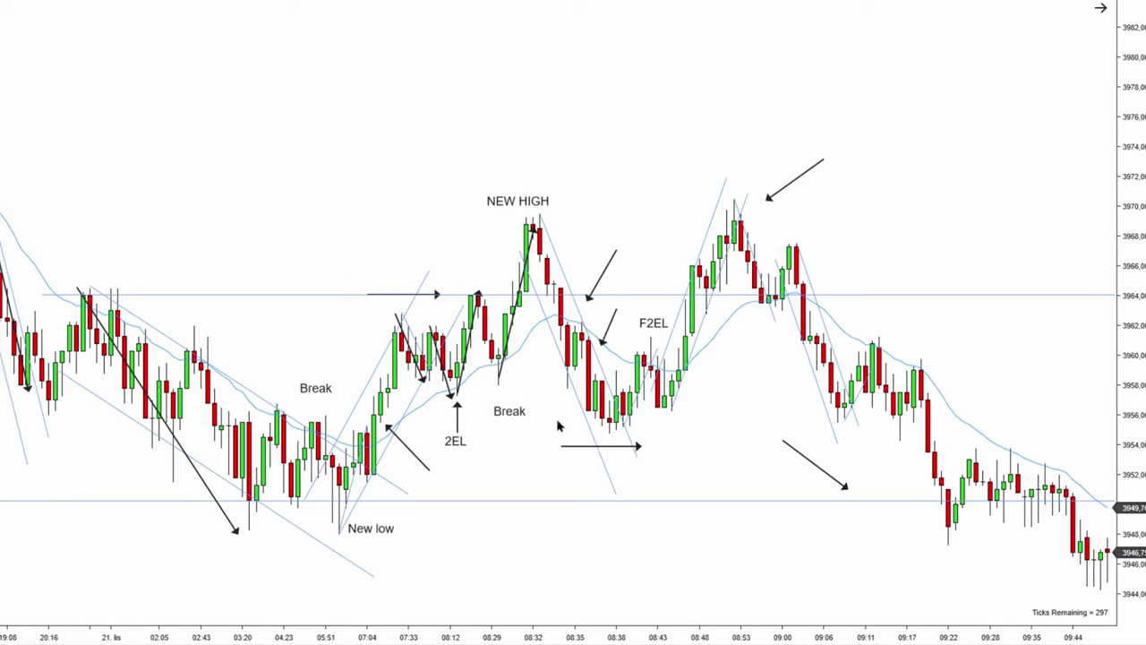
pyautogui.scroll(-2, 814, 443)
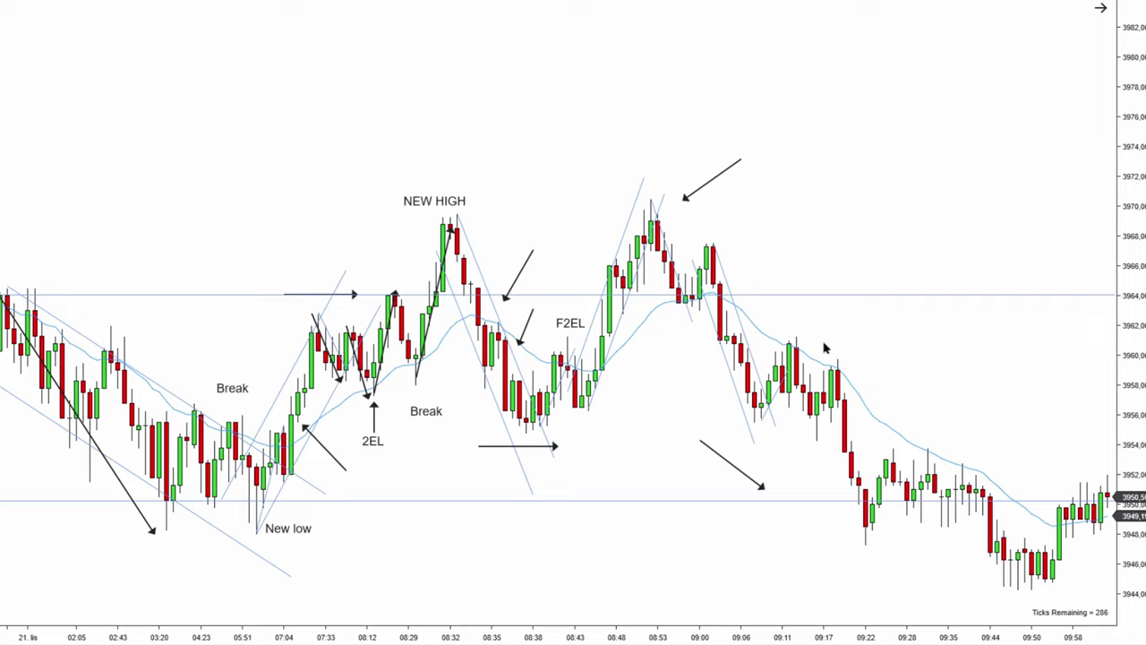
pyautogui.click(797, 324)
pyautogui.click(798, 257)
pyautogui.moveTo(815, 279); pyautogui.dragTo(808, 303)
pyautogui.click(797, 324)
pyautogui.moveTo(842, 343); pyautogui.dragTo(806, 343)
pyautogui.moveTo(750, 387); pyautogui.dragTo(797, 388)
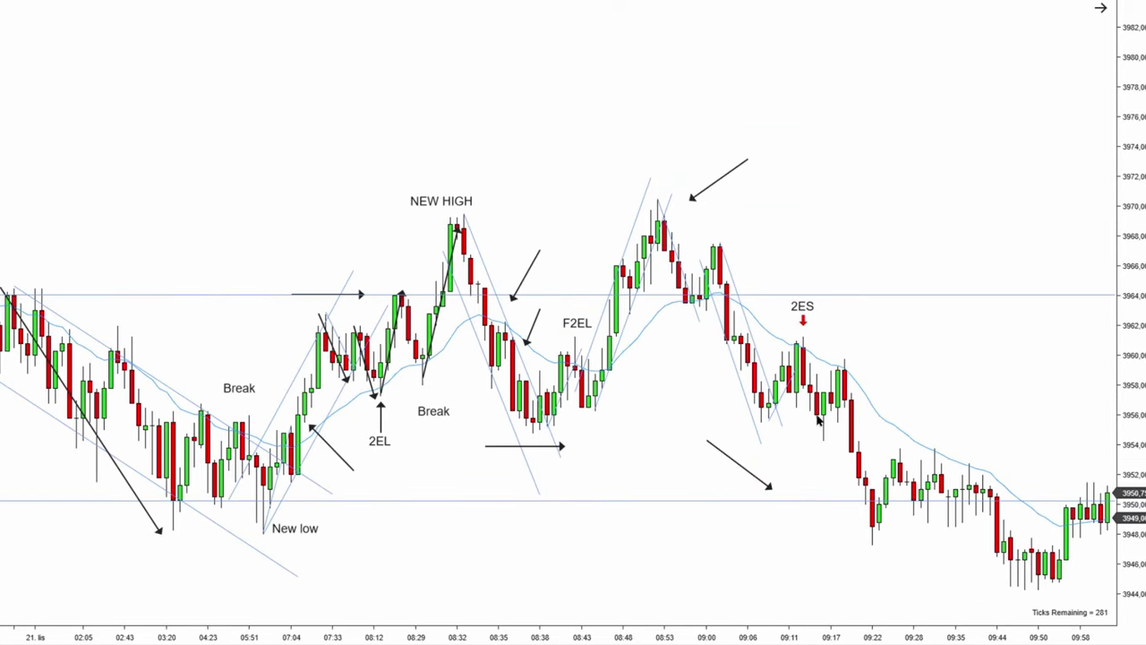
# - Add the text 2ES F2EL and position it above the lower high just after 09:17
pyautogui.moveTo(816, 413); pyautogui.dragTo(796, 376)
pyautogui.moveTo(851, 299); pyautogui.dragTo(886, 292)
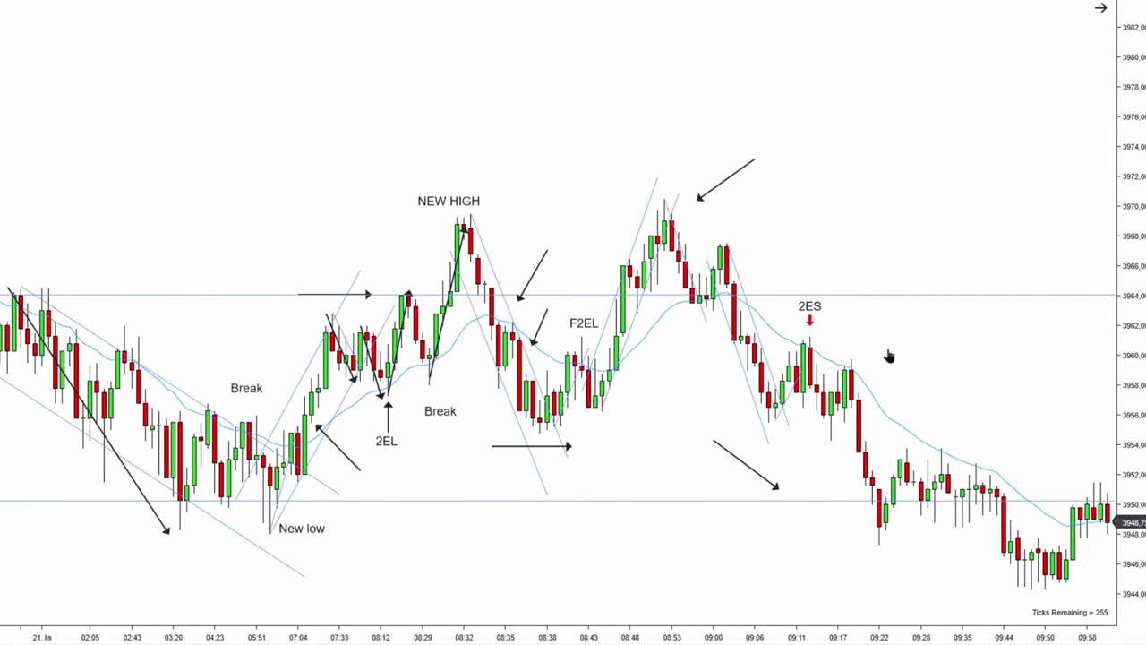
pyautogui.moveTo(889, 356); pyautogui.dragTo(843, 359)
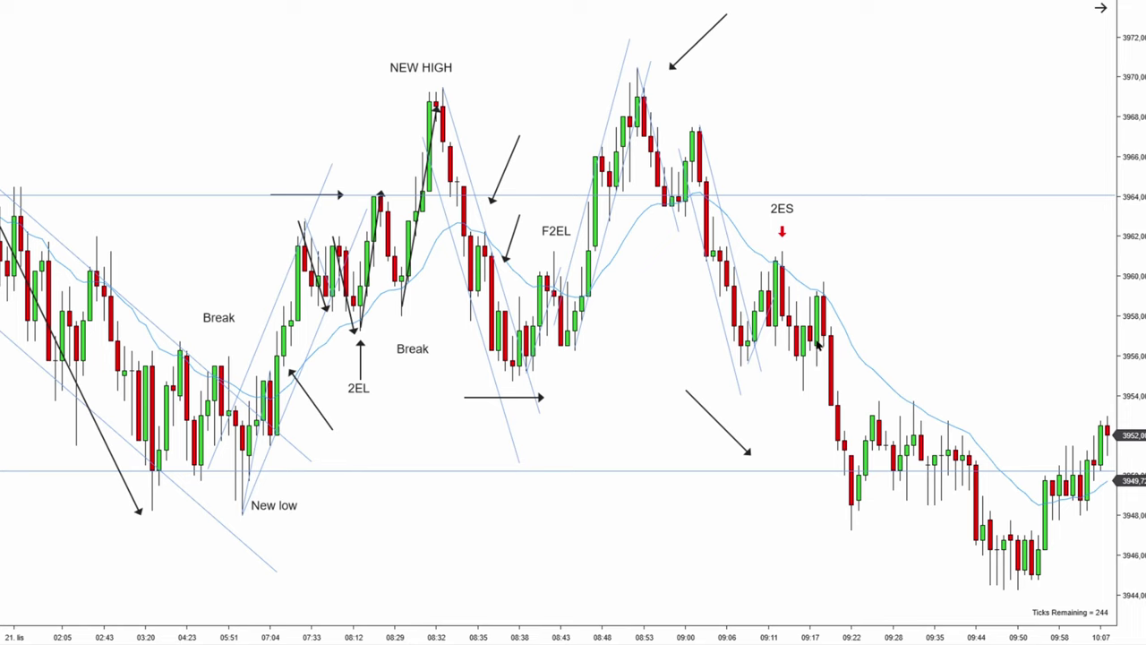
pyautogui.moveTo(867, 276); pyautogui.dragTo(898, 277)
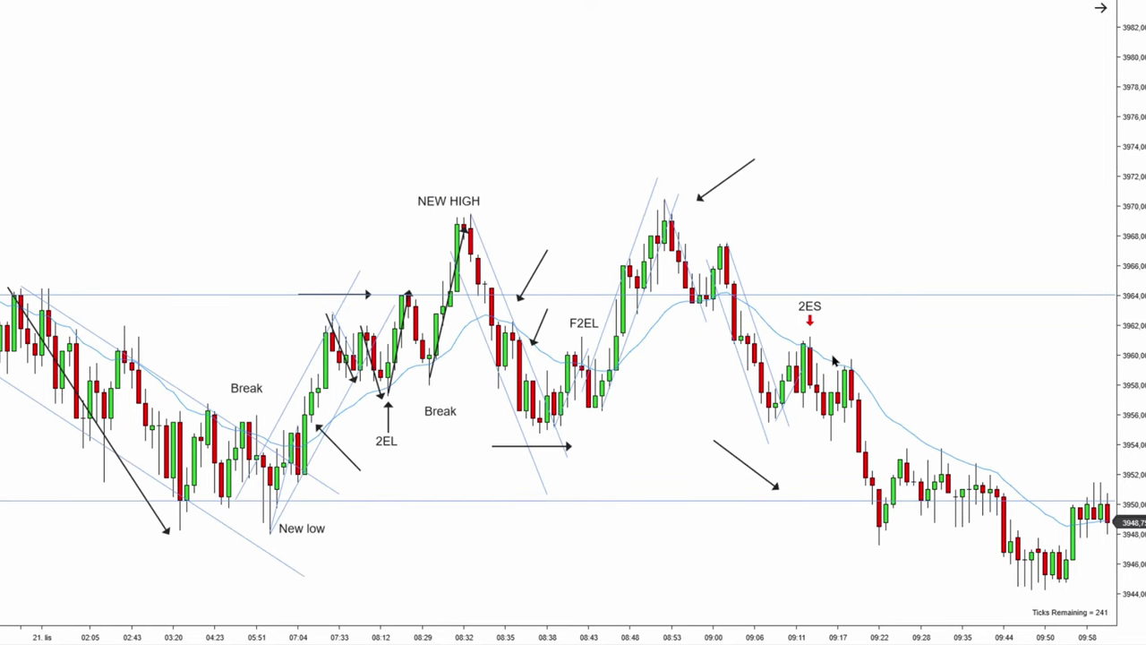
pyautogui.click(866, 341)
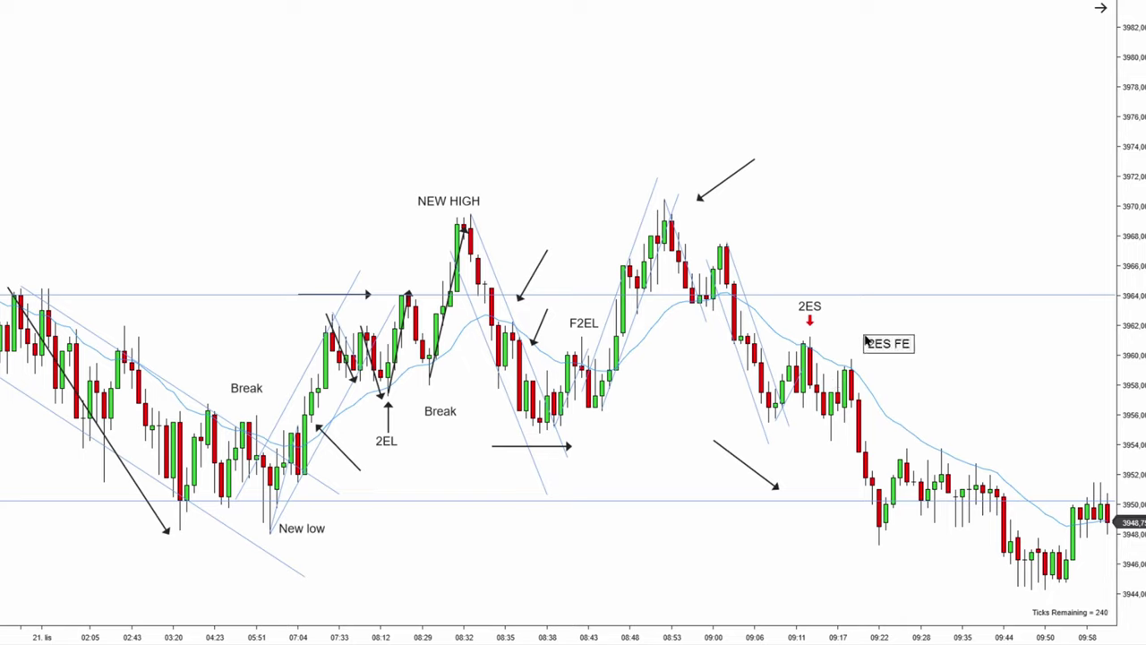
pyautogui.write('2ES F2EL')
pyautogui.click(886, 312)
pyautogui.click(883, 341)
pyautogui.moveTo(884, 341); pyautogui.dragTo(857, 339)
pyautogui.click(875, 380)
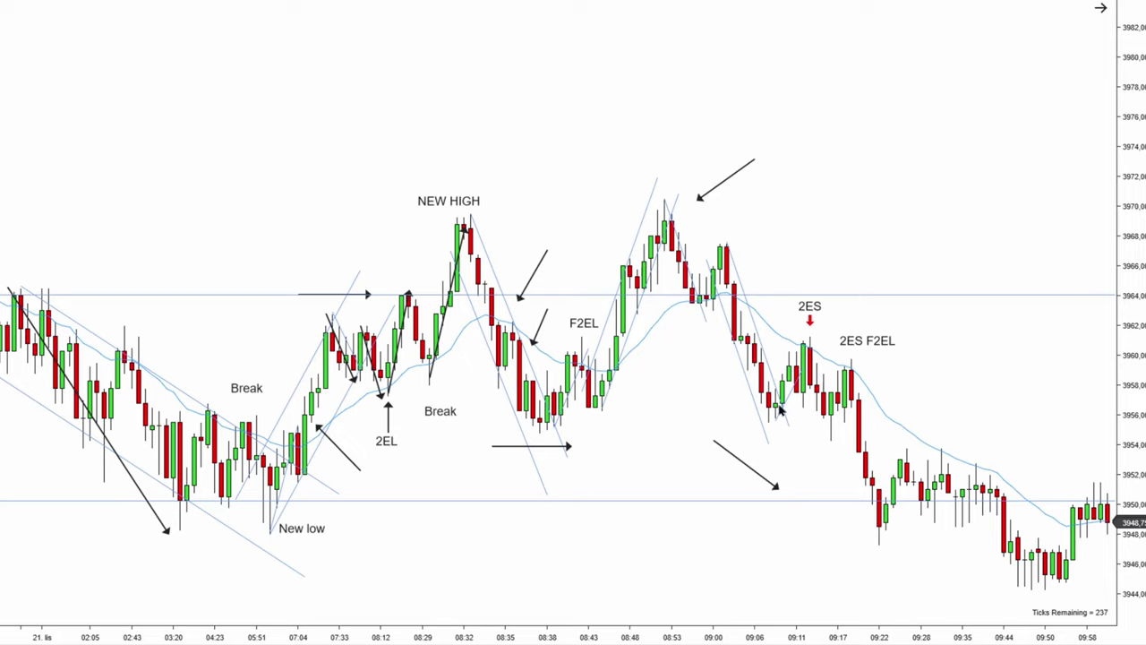
# - Lower the two arrows beneath the swing lows and draw a horizontal line at about 3956 from the 08:38 low to 09:17
pyautogui.moveTo(545, 447); pyautogui.dragTo(540, 467)
pyautogui.moveTo(739, 462); pyautogui.dragTo(739, 468)
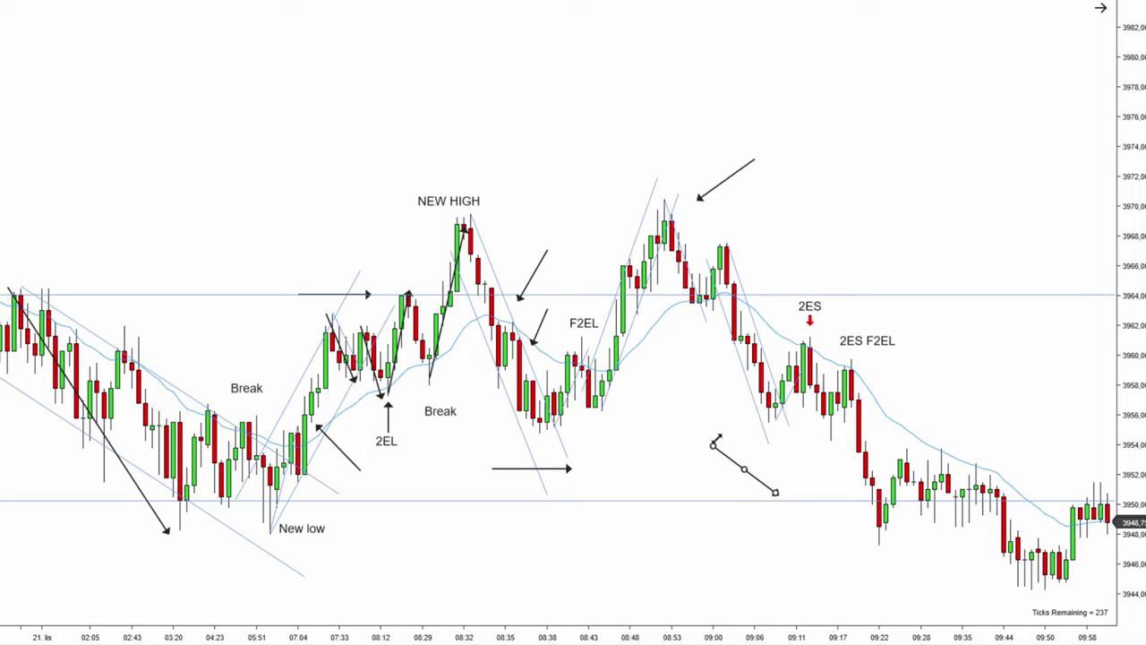
pyautogui.press('F2')
pyautogui.click(526, 419)
pyautogui.moveTo(796, 419); pyautogui.dragTo(837, 419)
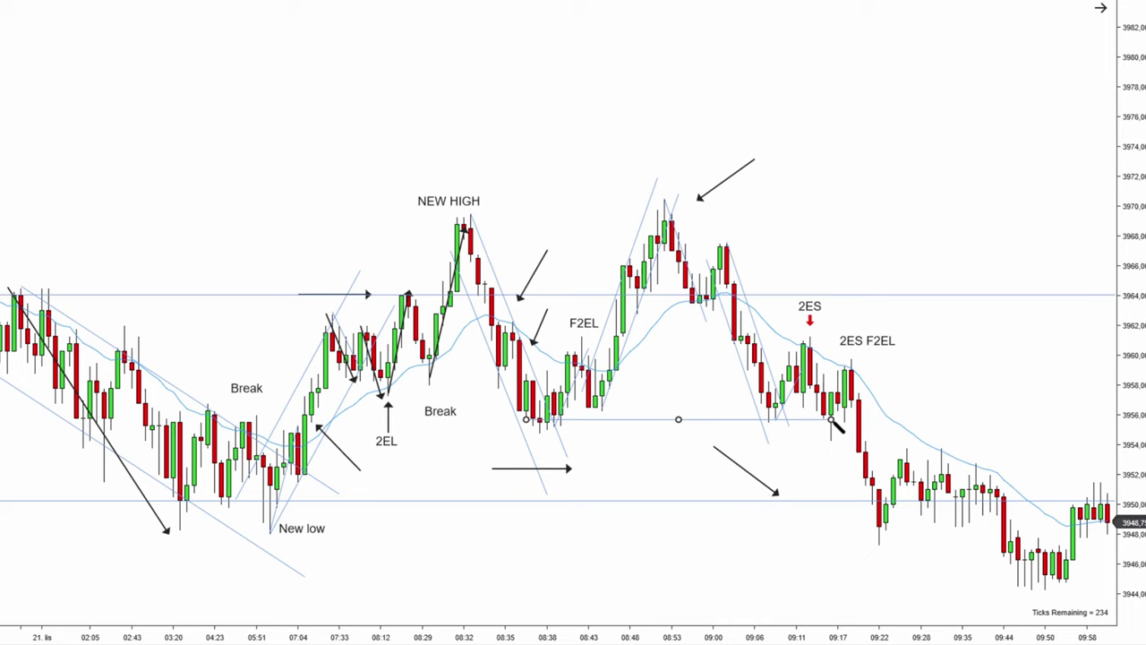
pyautogui.moveTo(681, 419); pyautogui.dragTo(683, 414)
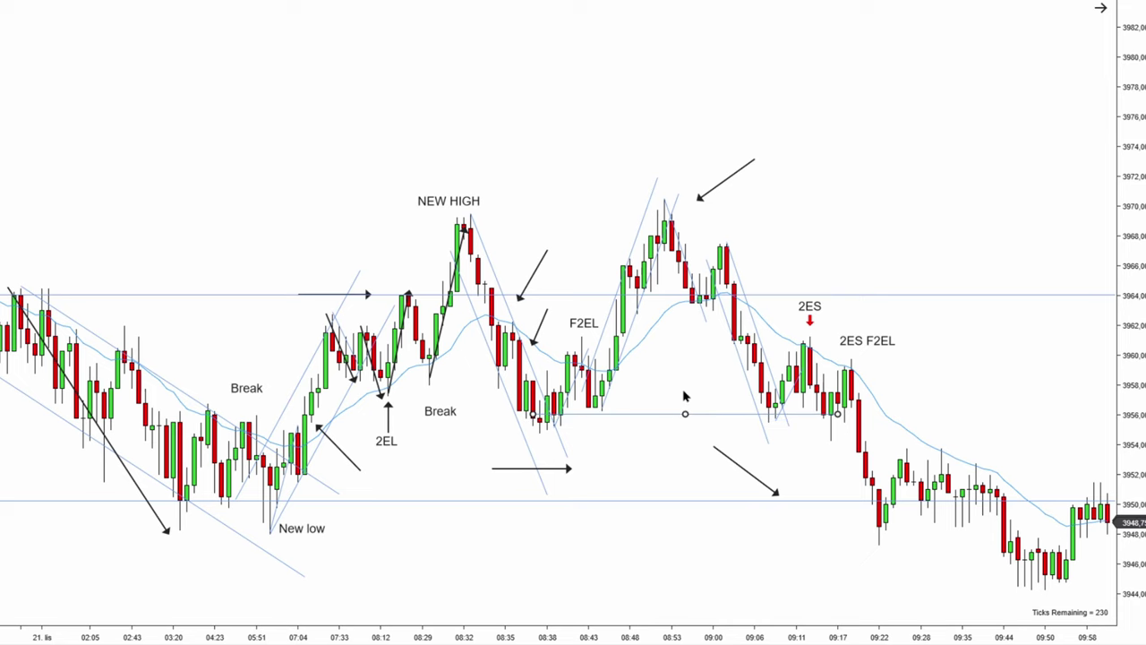
# - Move the 2ES F2EL text closer above the lower high just after 09:17 and place a red down arrow beneath it
pyautogui.click(686, 396)
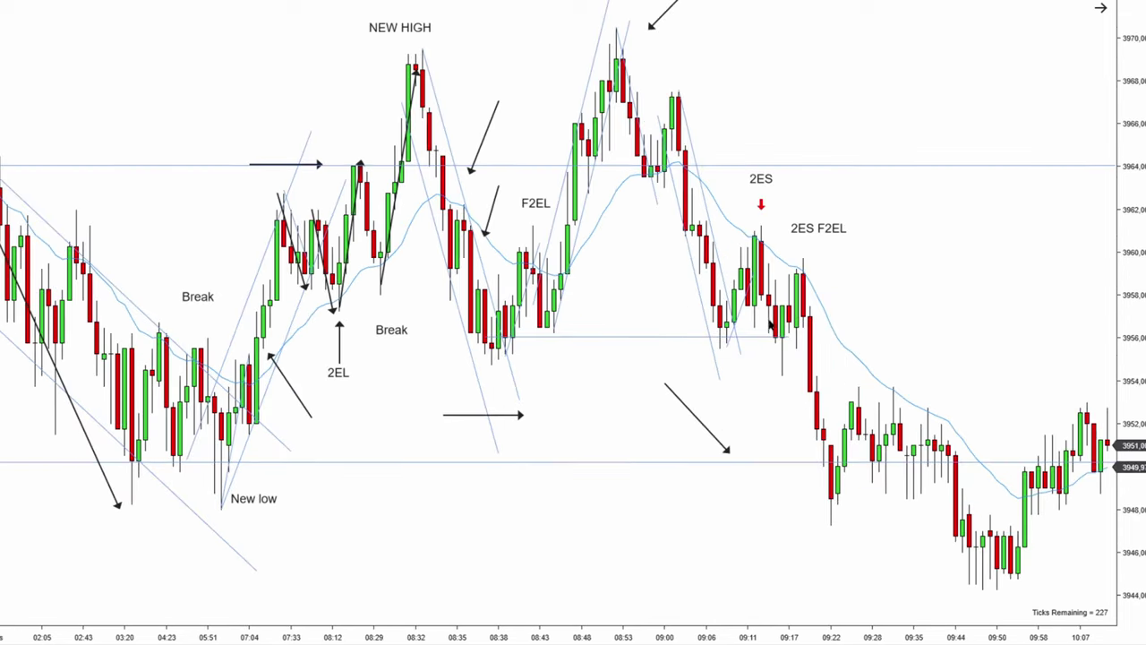
pyautogui.scroll(3, 887, 322)
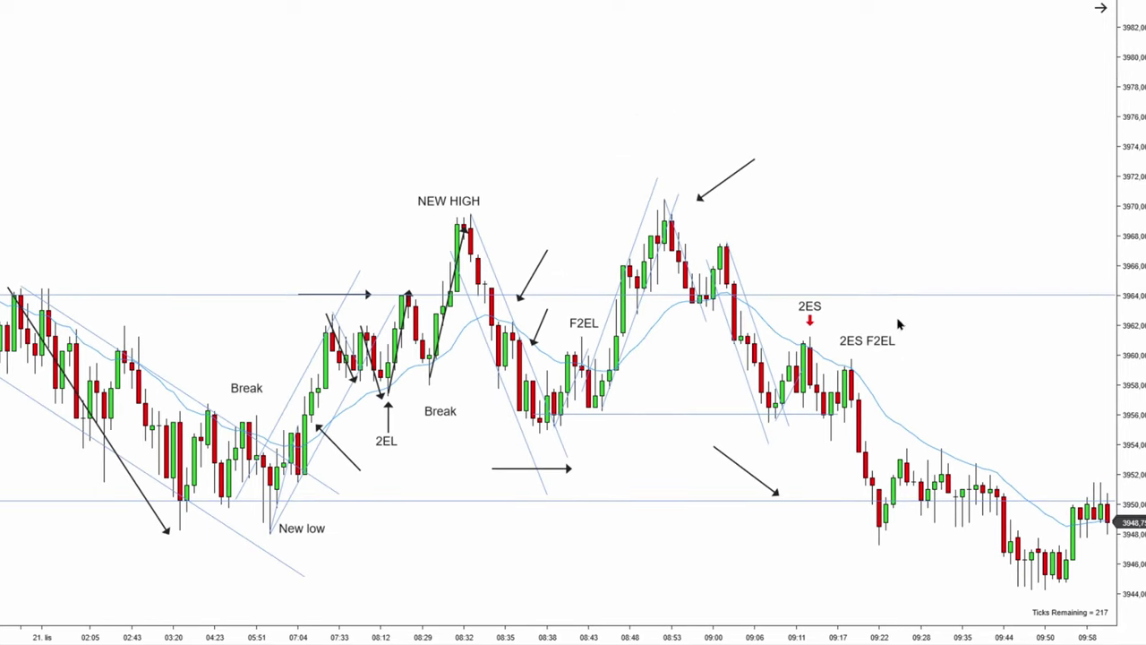
pyautogui.moveTo(867, 341)
pyautogui.mouseDown()
pyautogui.moveTo(870, 328)
pyautogui.moveTo(858, 332)
pyautogui.mouseUp()
pyautogui.click(882, 357)
pyautogui.hotkey('alt', 'd')
pyautogui.click(851, 345)
pyautogui.click(871, 340)
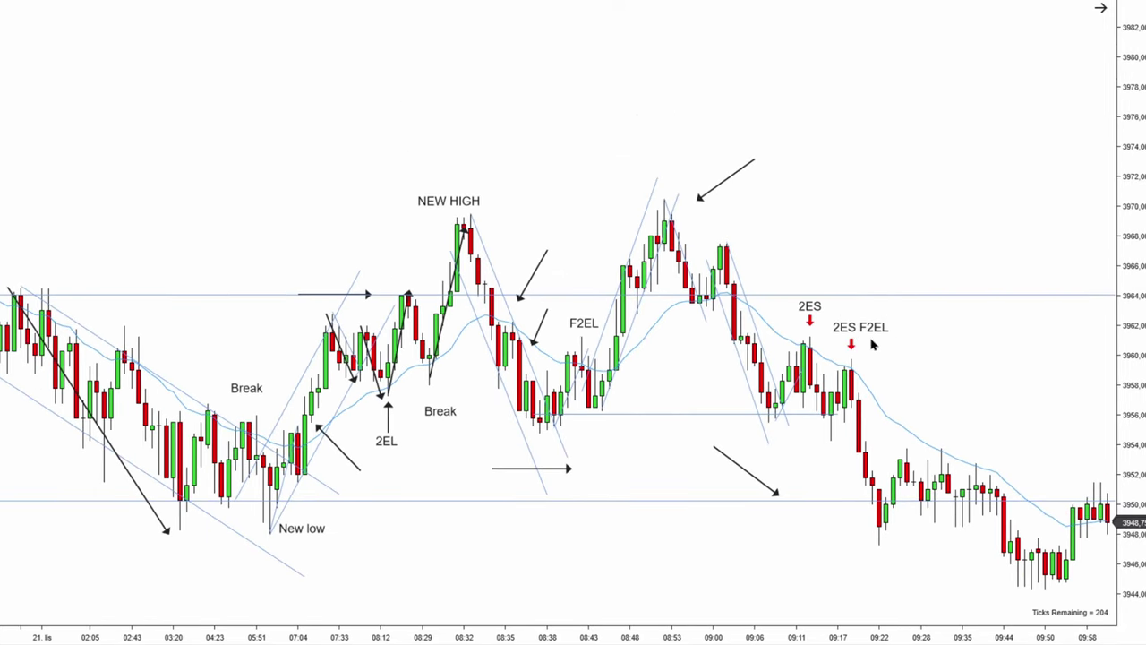
# - Nudge the two black arrows and draw a descending channel from the 08:53 high along the lower highs, with a parallel line beneath price
pyautogui.scroll(-1, 923, 350)
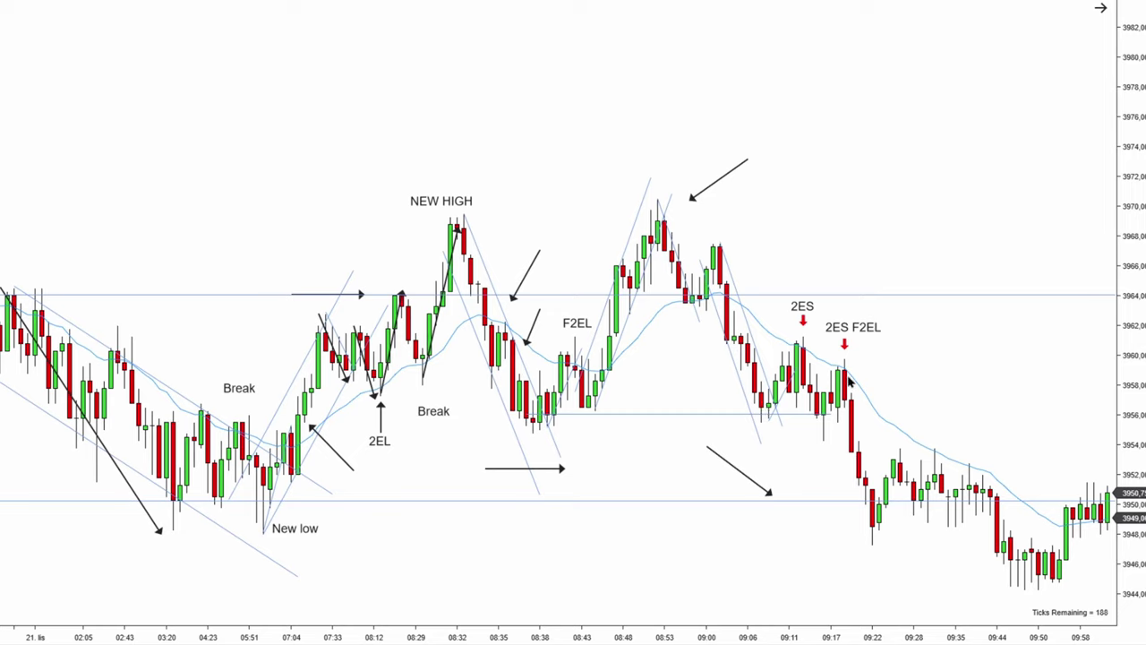
pyautogui.moveTo(705, 189); pyautogui.dragTo(693, 193)
pyautogui.click(657, 197)
pyautogui.click(783, 311)
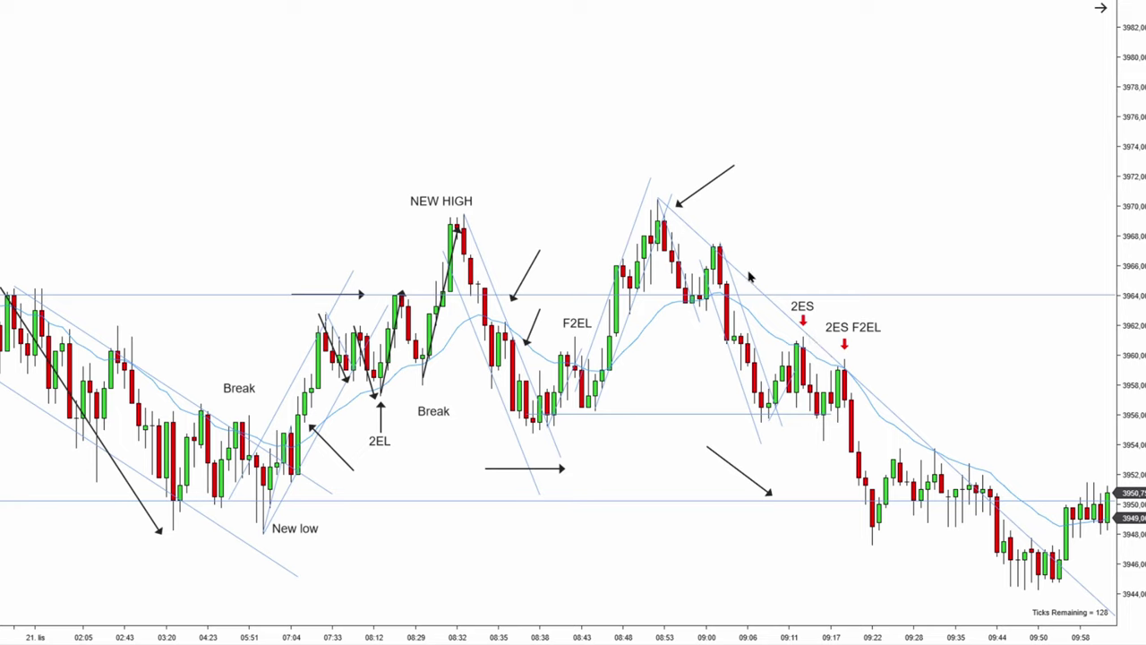
pyautogui.moveTo(751, 279); pyautogui.dragTo(726, 385)
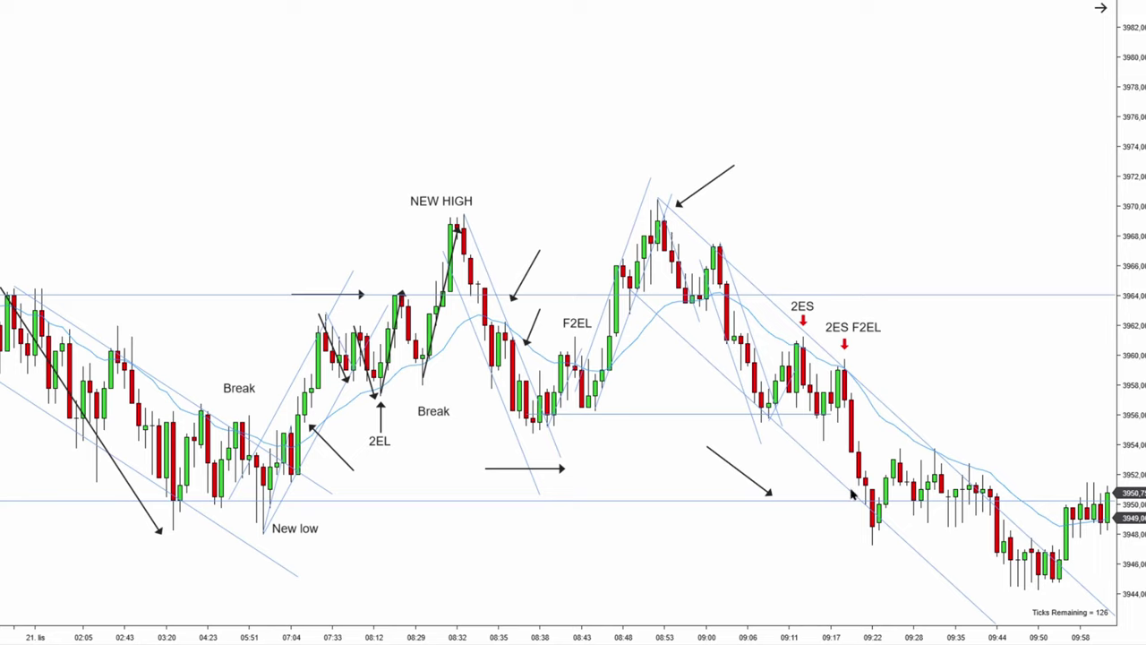
pyautogui.click(758, 481)
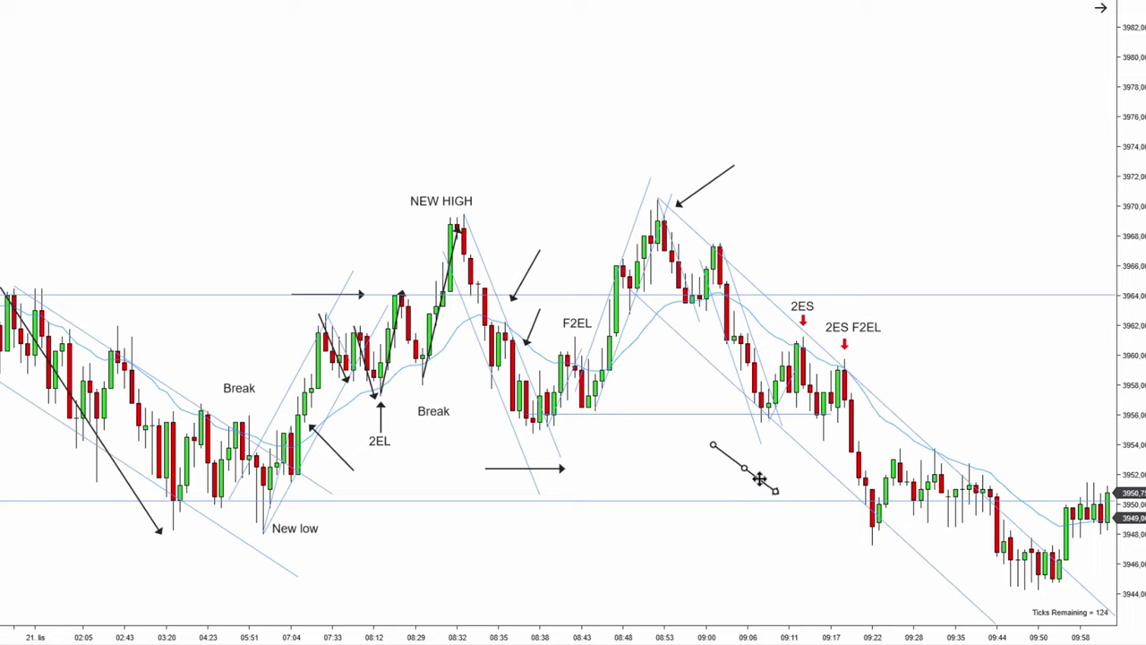
pyautogui.click(694, 457)
# - Examine the price action from the 20. lis decline through the descending channel and the bars that follow it
pyautogui.moveTo(632, 448); pyautogui.dragTo(747, 489)
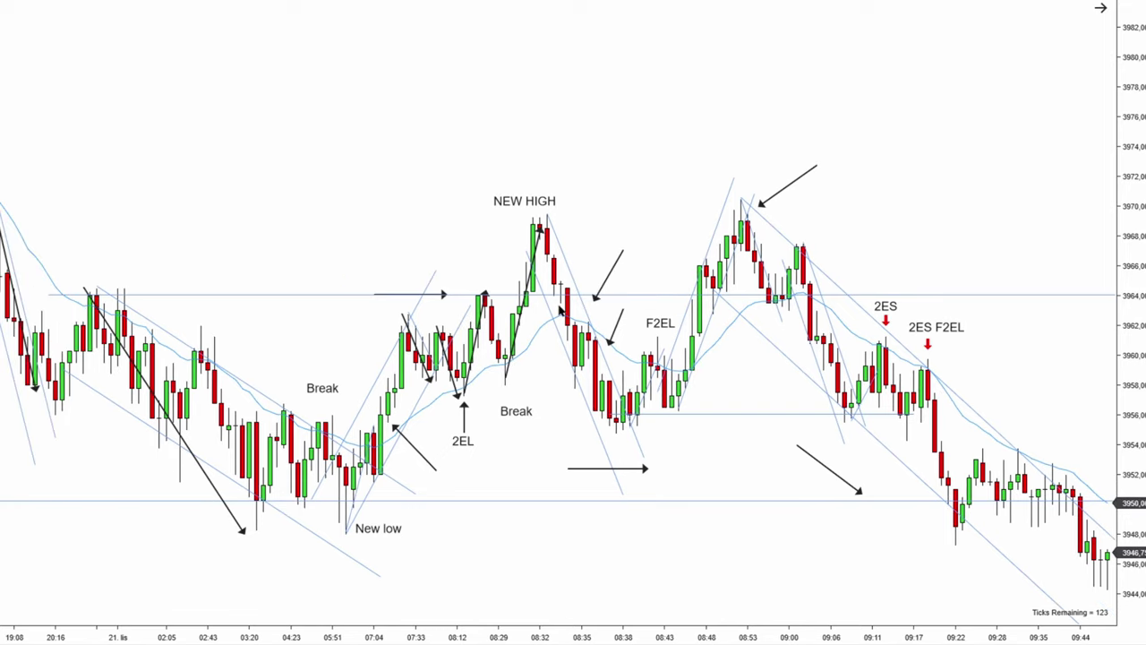
pyautogui.moveTo(543, 462); pyautogui.dragTo(616, 487)
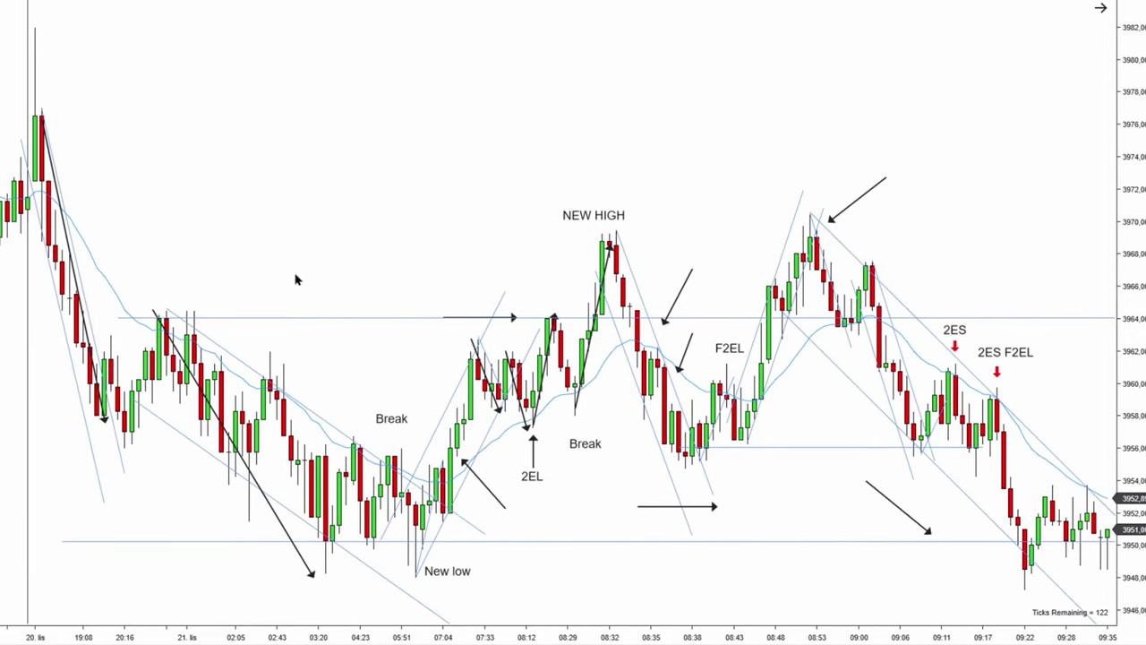
pyautogui.moveTo(1064, 486); pyautogui.dragTo(850, 478)
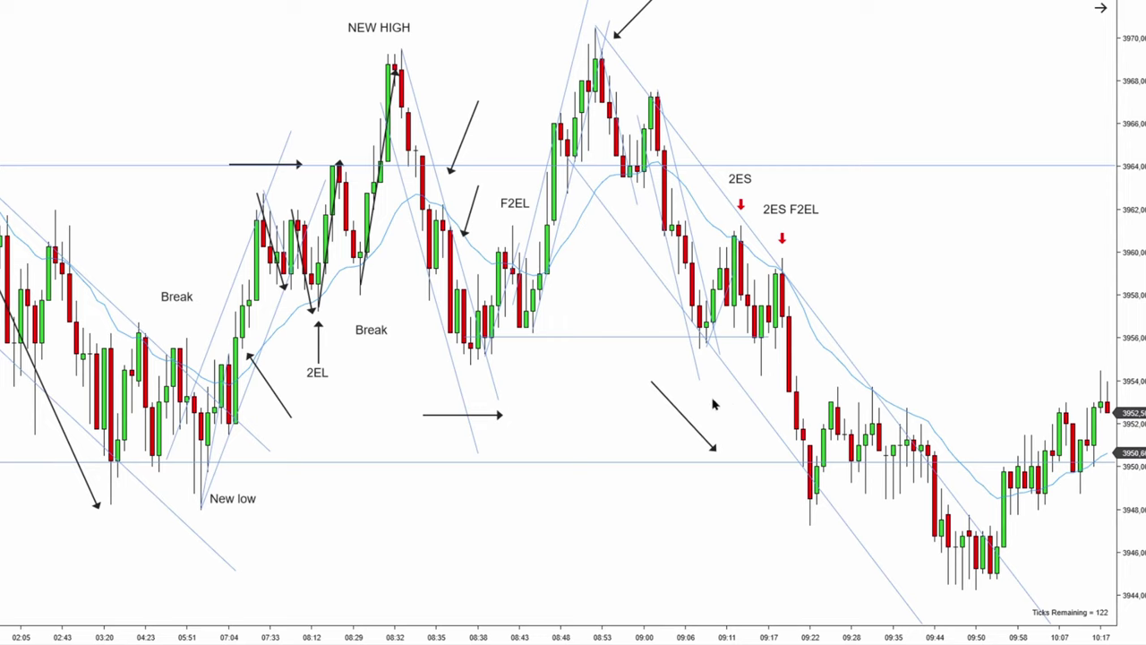
pyautogui.moveTo(727, 398); pyautogui.dragTo(765, 386)
pyautogui.scroll(1, 627, 399)
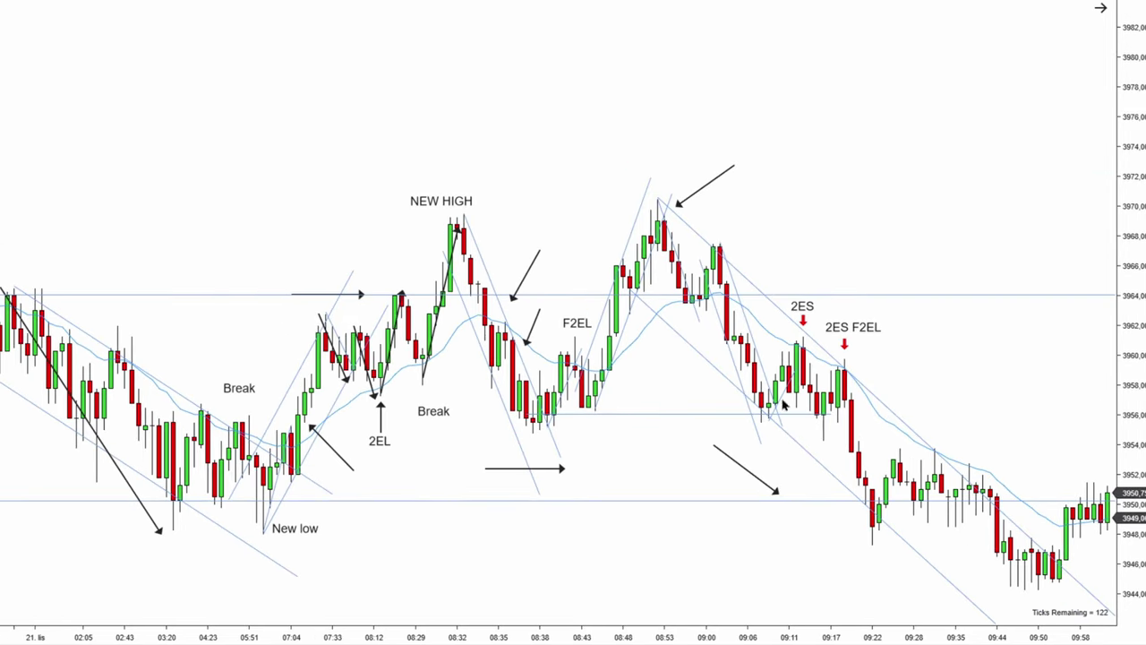
pyautogui.scroll(-1, 829, 417)
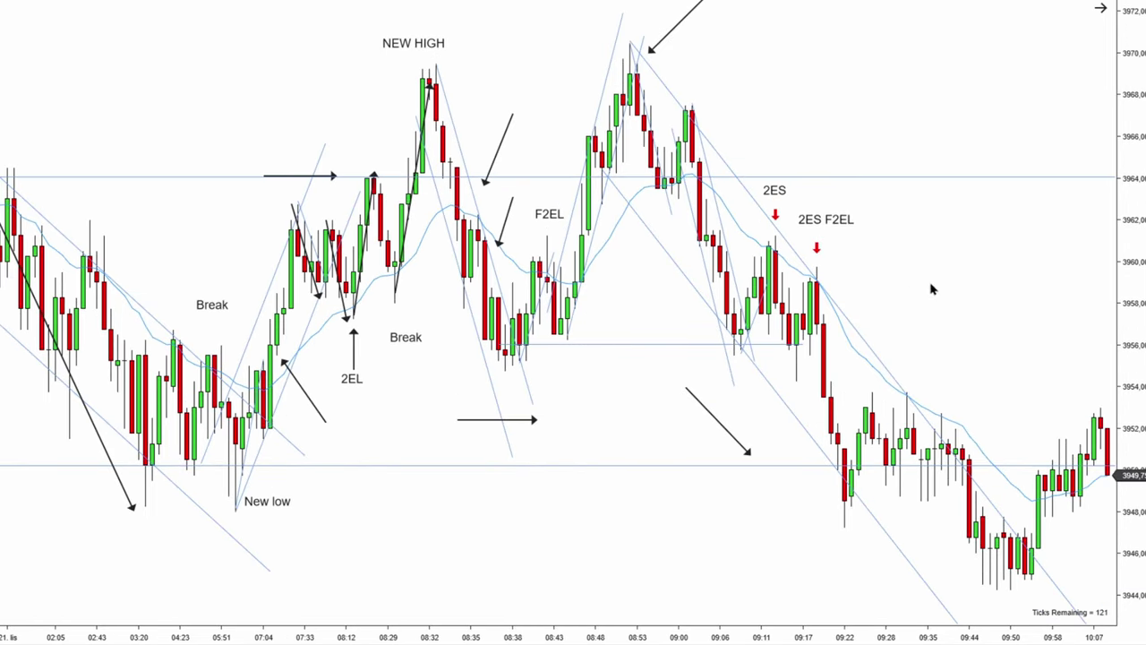
pyautogui.scroll(1, 931, 288)
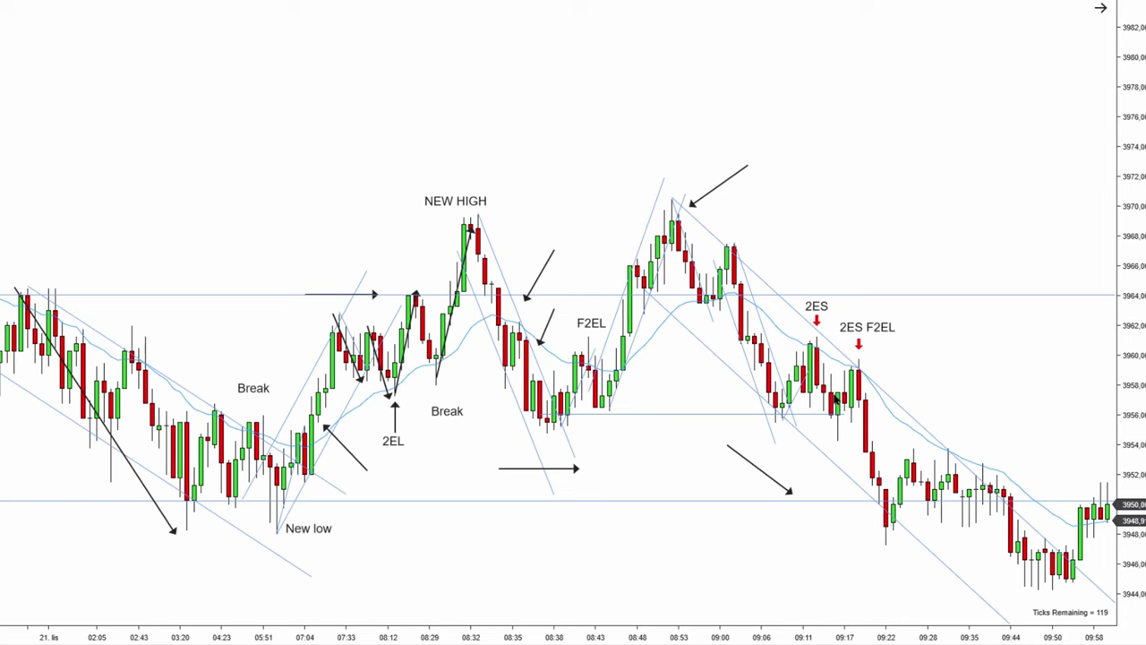
pyautogui.scroll(-2, 982, 390)
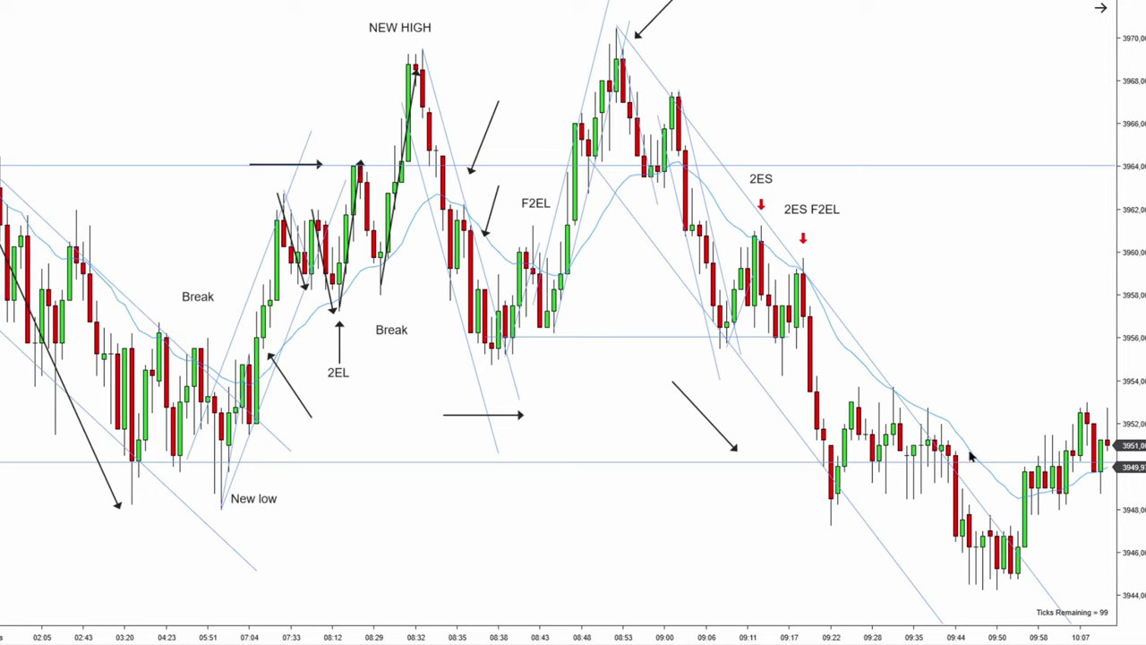
pyautogui.scroll(2, 931, 344)
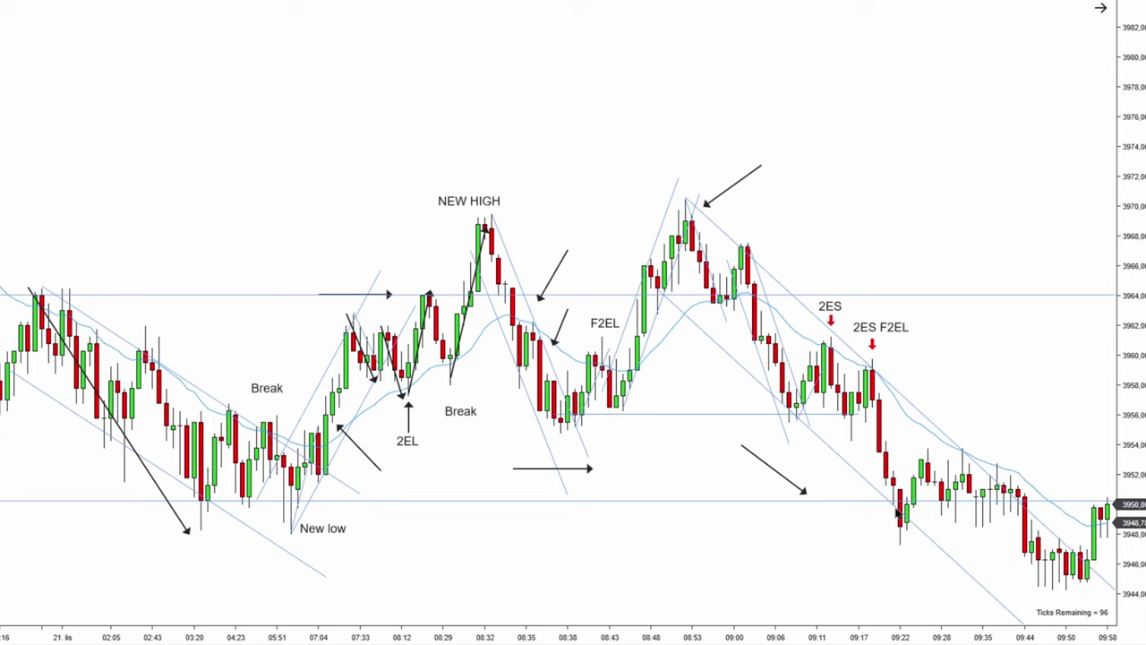
pyautogui.moveTo(953, 376); pyautogui.dragTo(902, 368)
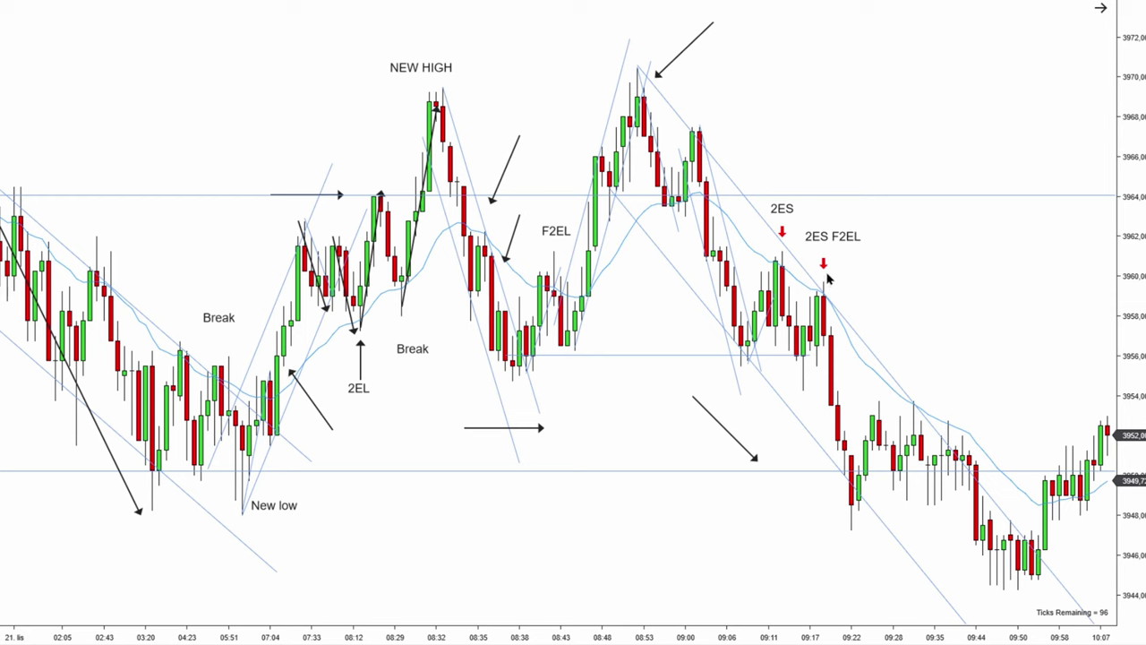
pyautogui.hscroll(5, 931, 323)
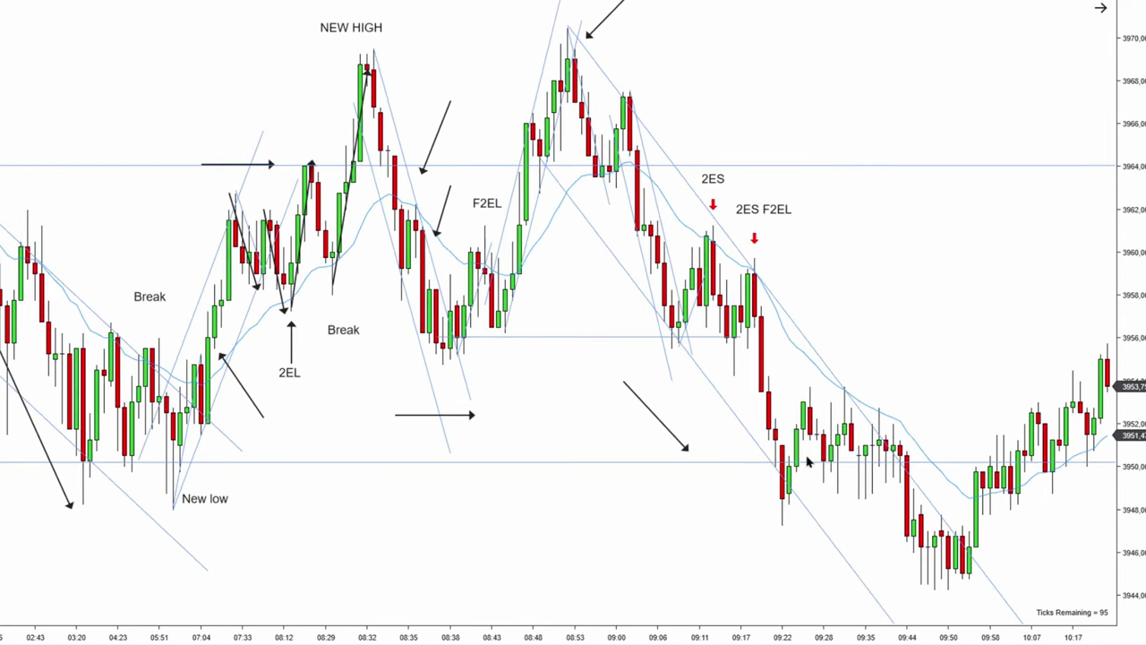
pyautogui.moveTo(905, 335); pyautogui.dragTo(775, 407)
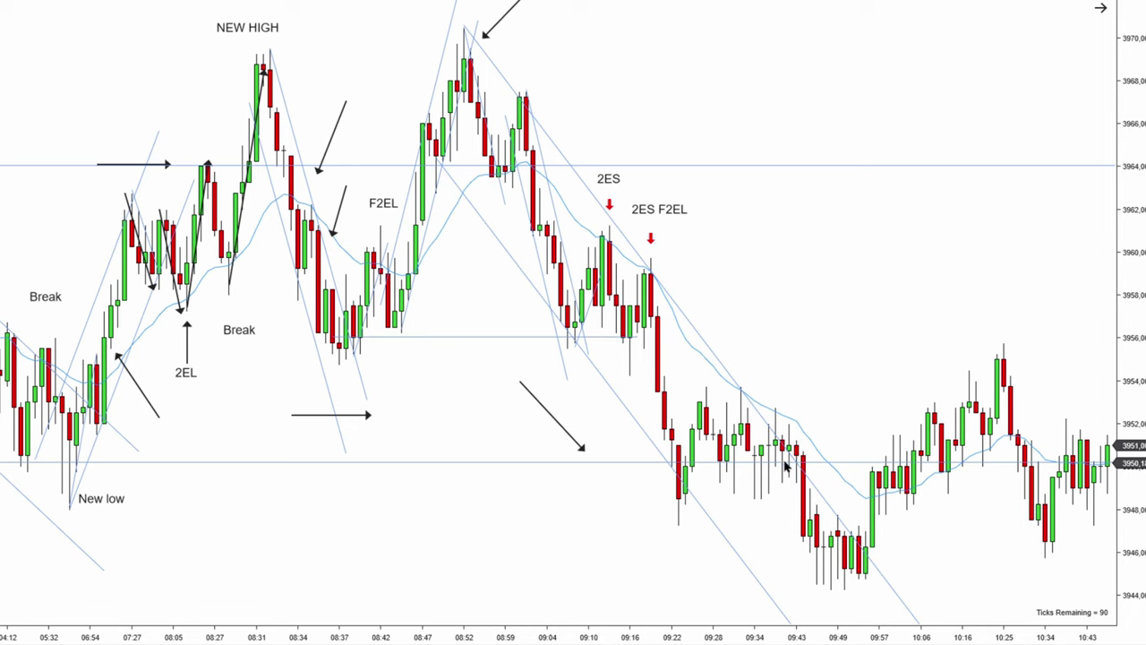
pyautogui.moveTo(480, 440); pyautogui.dragTo(695, 447)
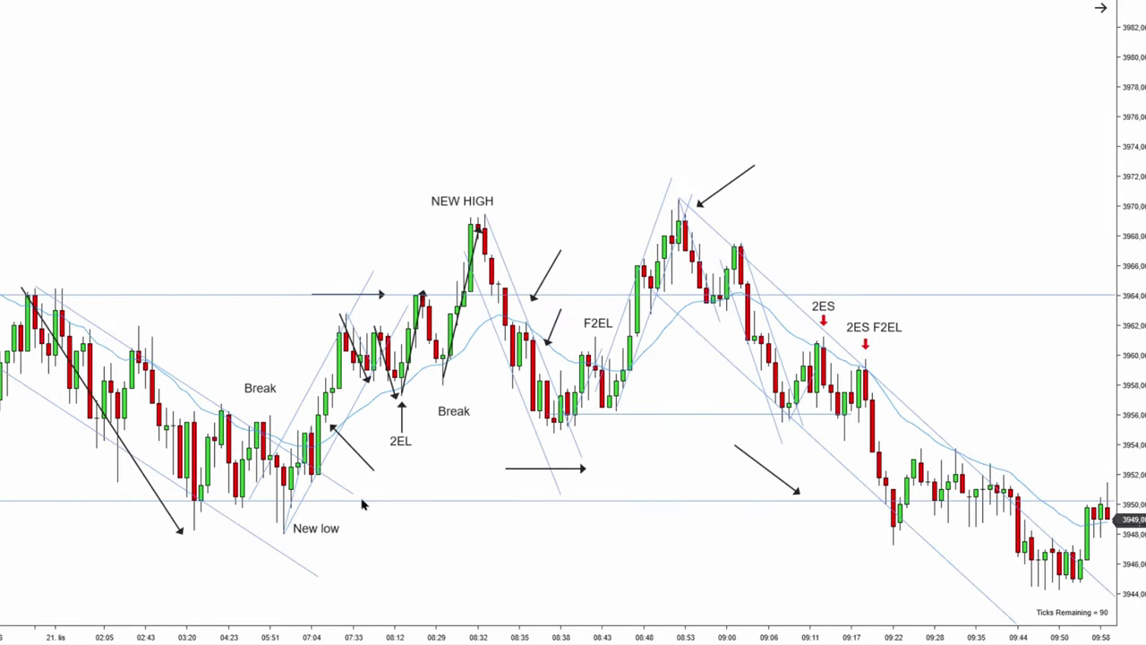
pyautogui.moveTo(1005, 426); pyautogui.dragTo(716, 456)
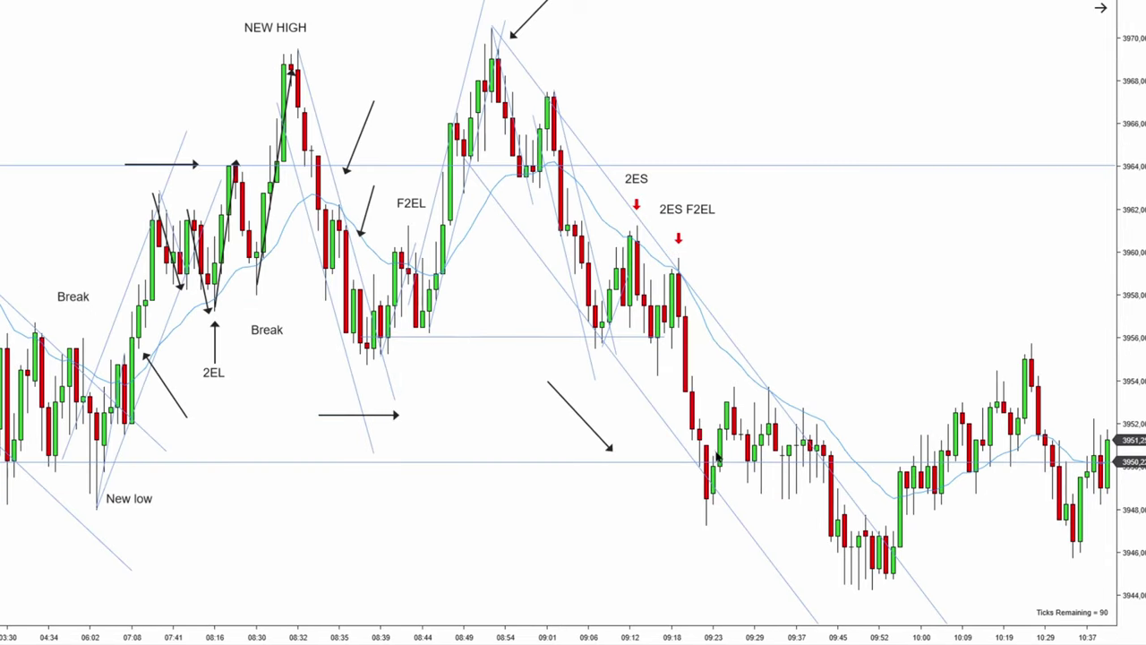
pyautogui.moveTo(818, 443); pyautogui.dragTo(871, 348)
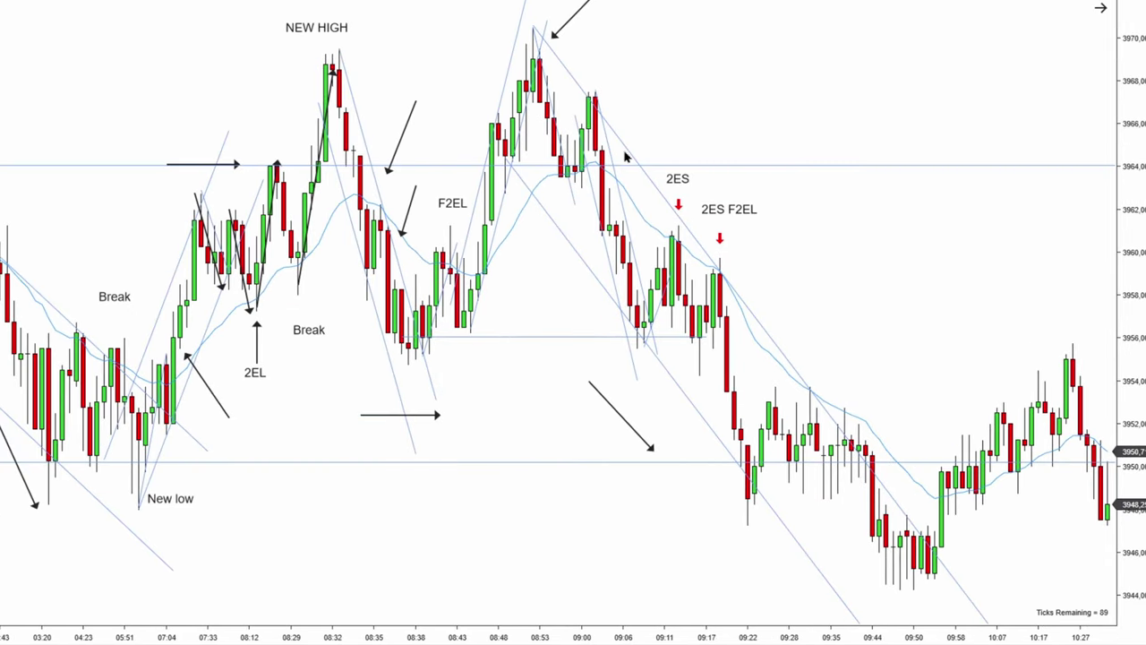
# - Draw a downward-sloping black arrow from about 3963 to 3957 above the descending channel, just past the 2ES F2EL label
pyautogui.scroll(-3, 872, 345)
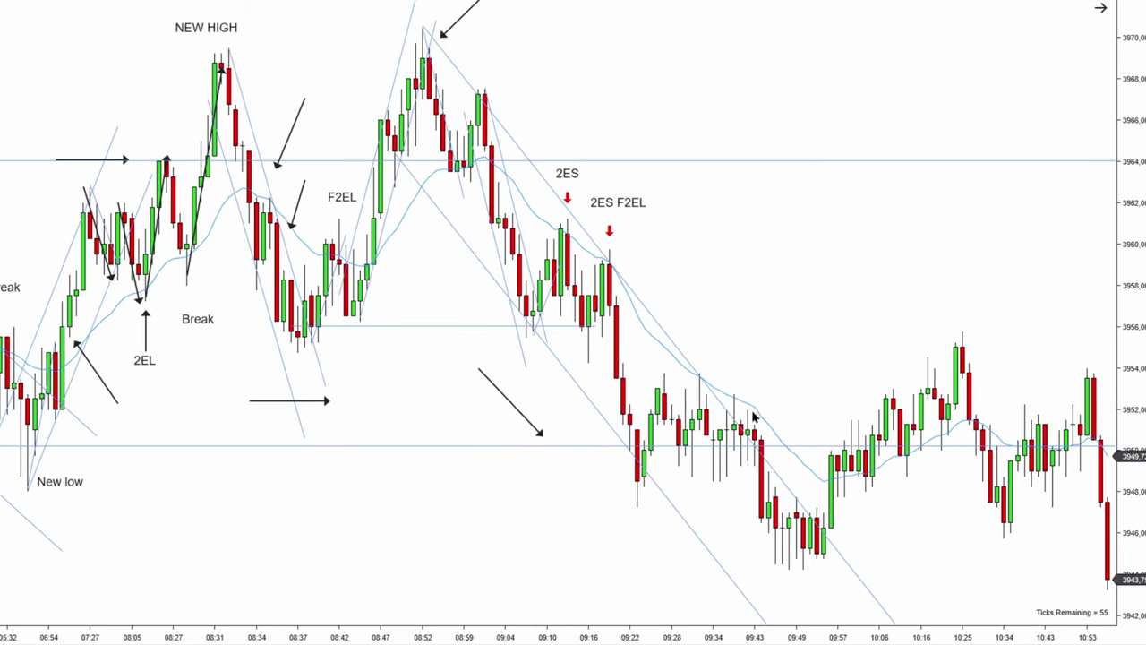
pyautogui.scroll(-3, 770, 394)
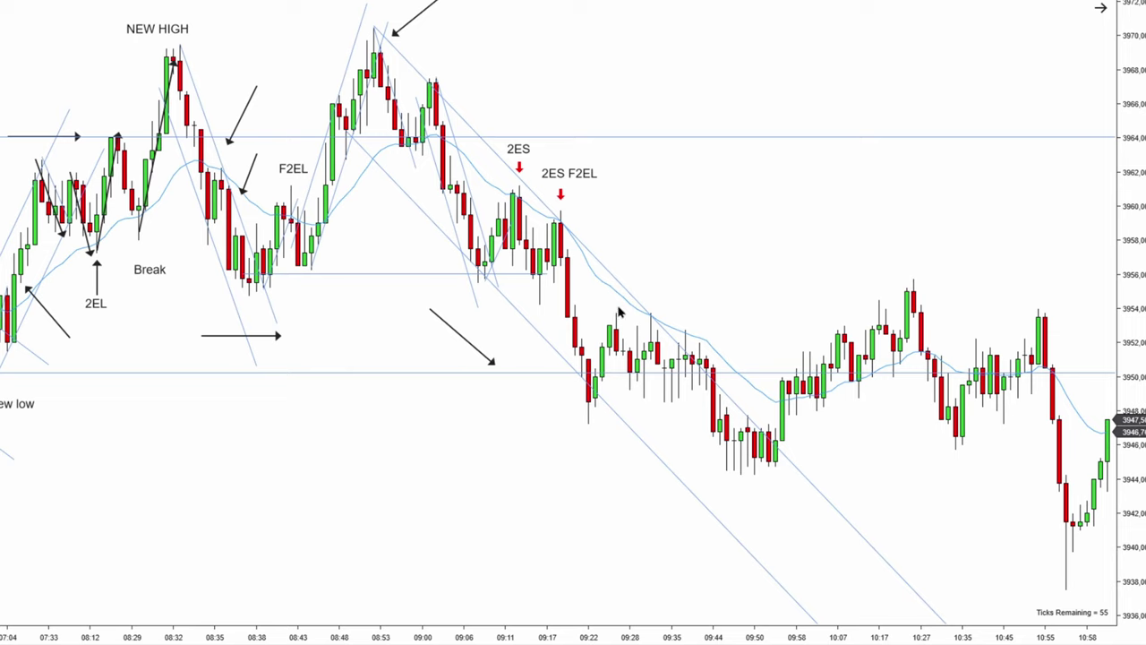
pyautogui.moveTo(602, 156); pyautogui.dragTo(680, 253)
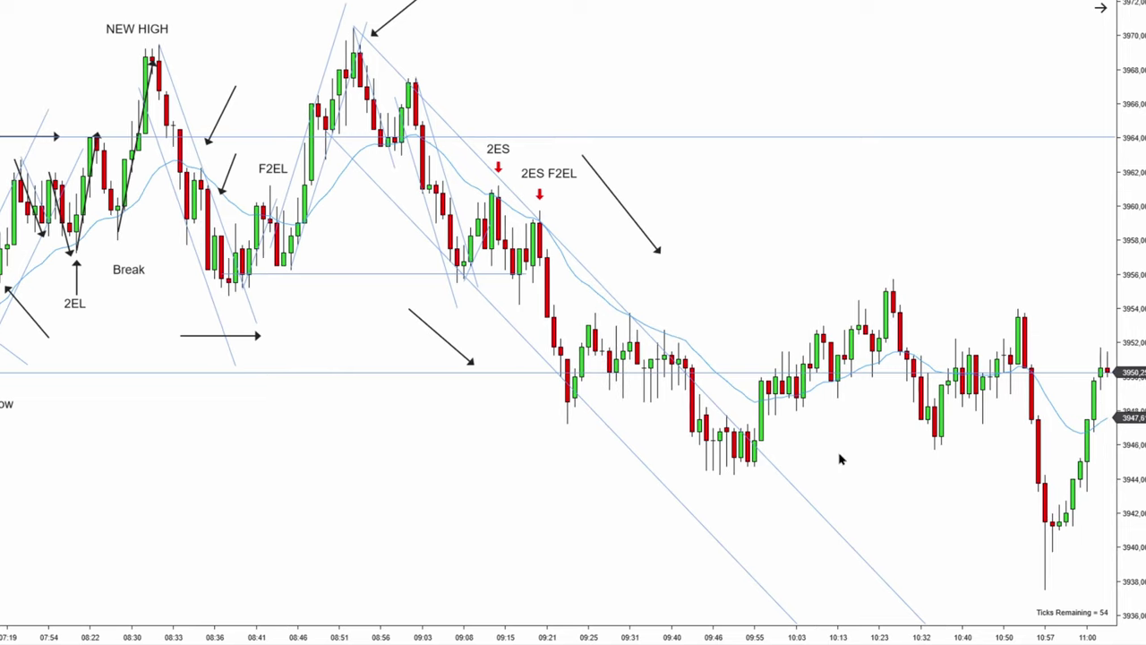
# - Place a short black up arrow beneath the small pullback at about 10:00, after the break of the descending channel
pyautogui.moveTo(838, 455); pyautogui.dragTo(789, 449)
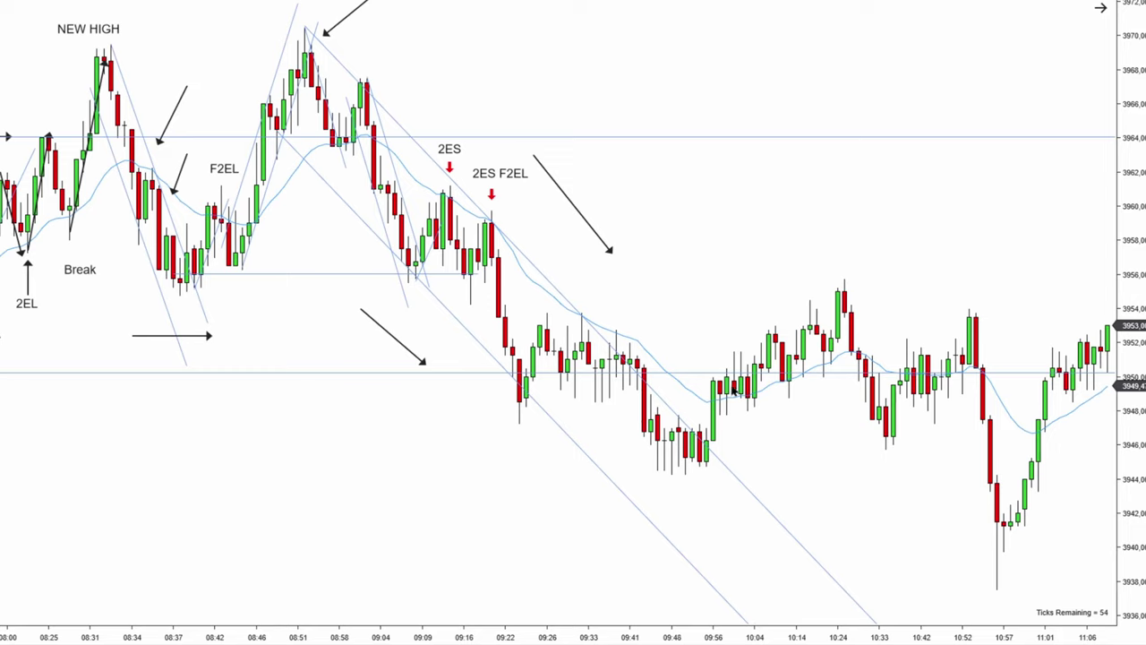
pyautogui.moveTo(403, 442); pyautogui.dragTo(431, 447)
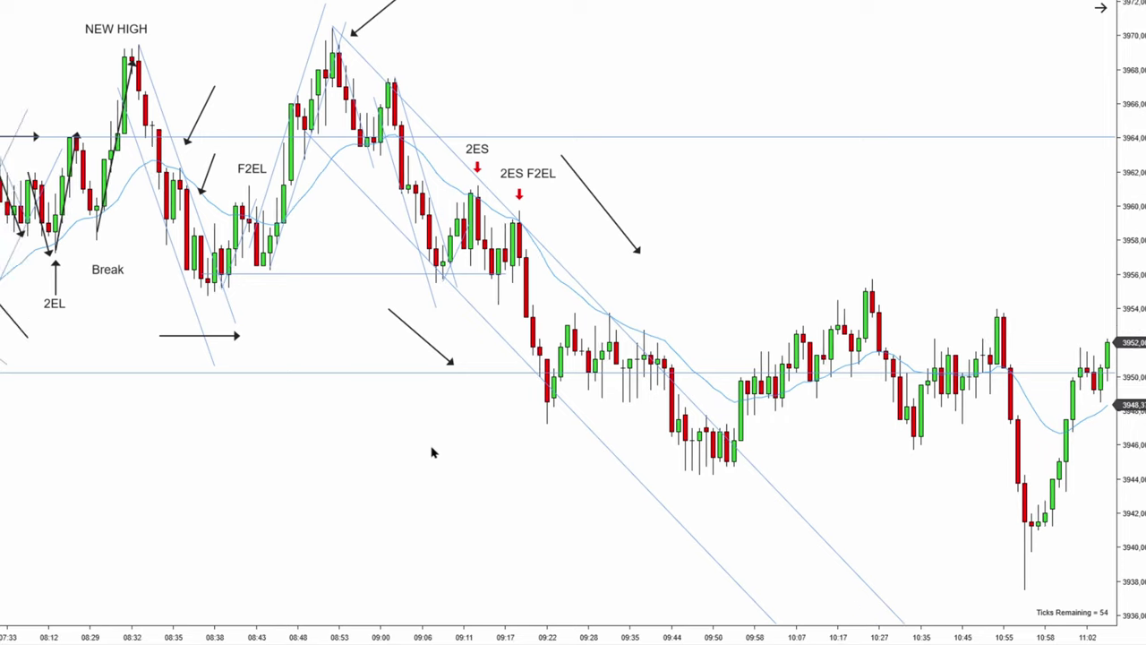
pyautogui.moveTo(640, 302); pyautogui.dragTo(857, 325)
pyautogui.moveTo(672, 106); pyautogui.dragTo(832, 117)
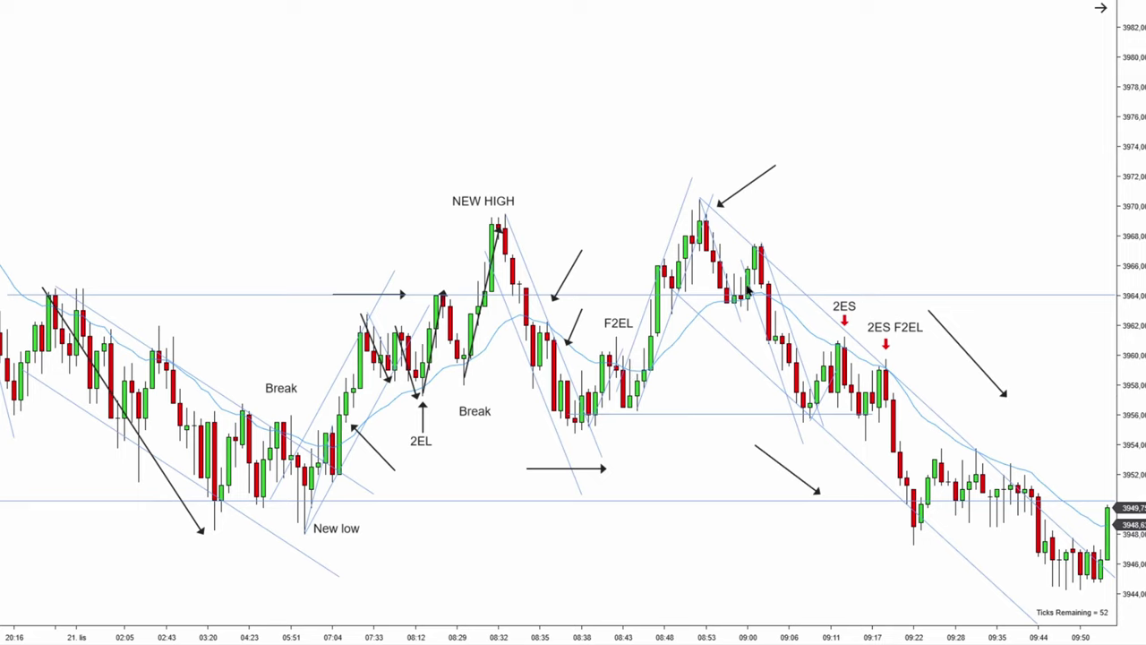
pyautogui.moveTo(973, 251); pyautogui.dragTo(747, 197)
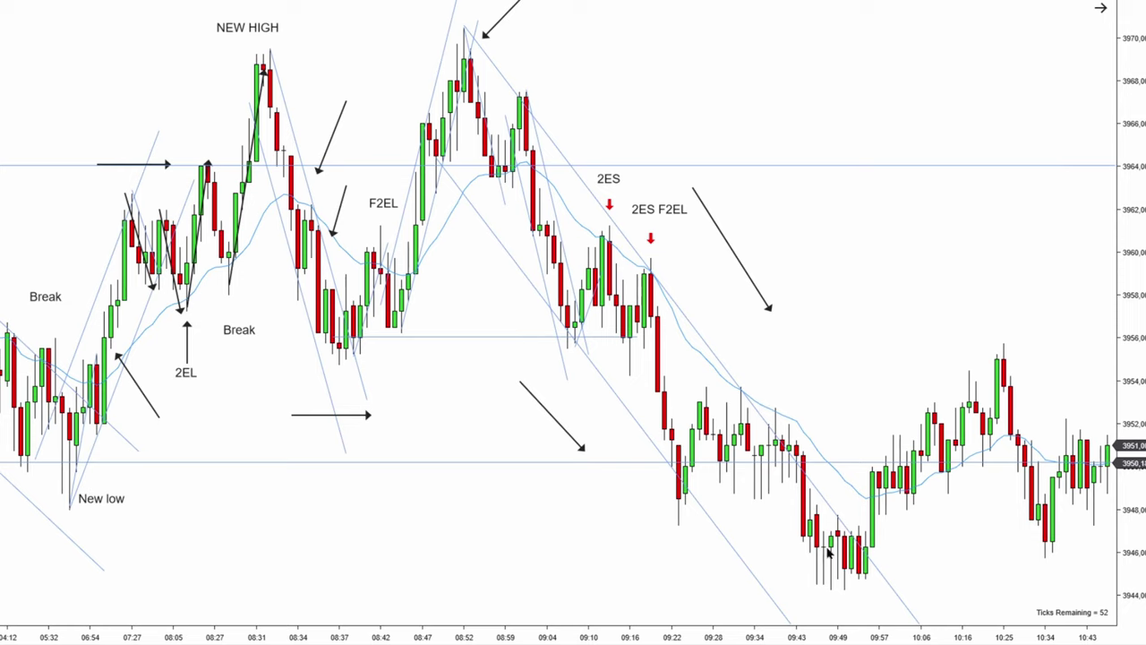
pyautogui.moveTo(941, 566); pyautogui.dragTo(872, 557)
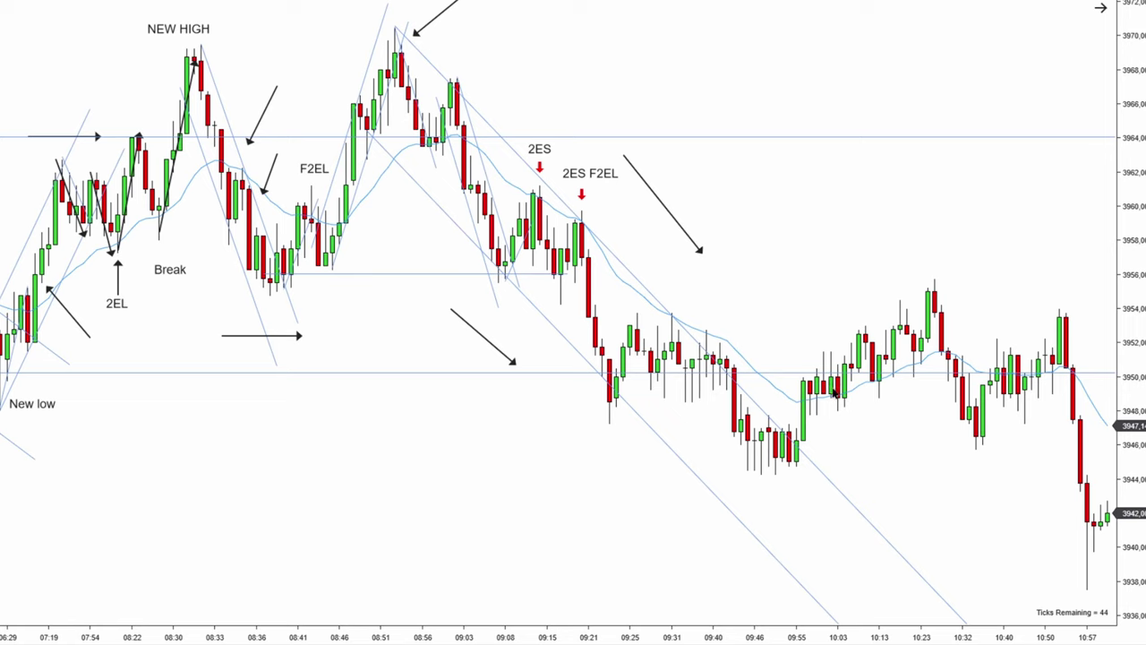
pyautogui.moveTo(837, 313); pyautogui.dragTo(809, 309)
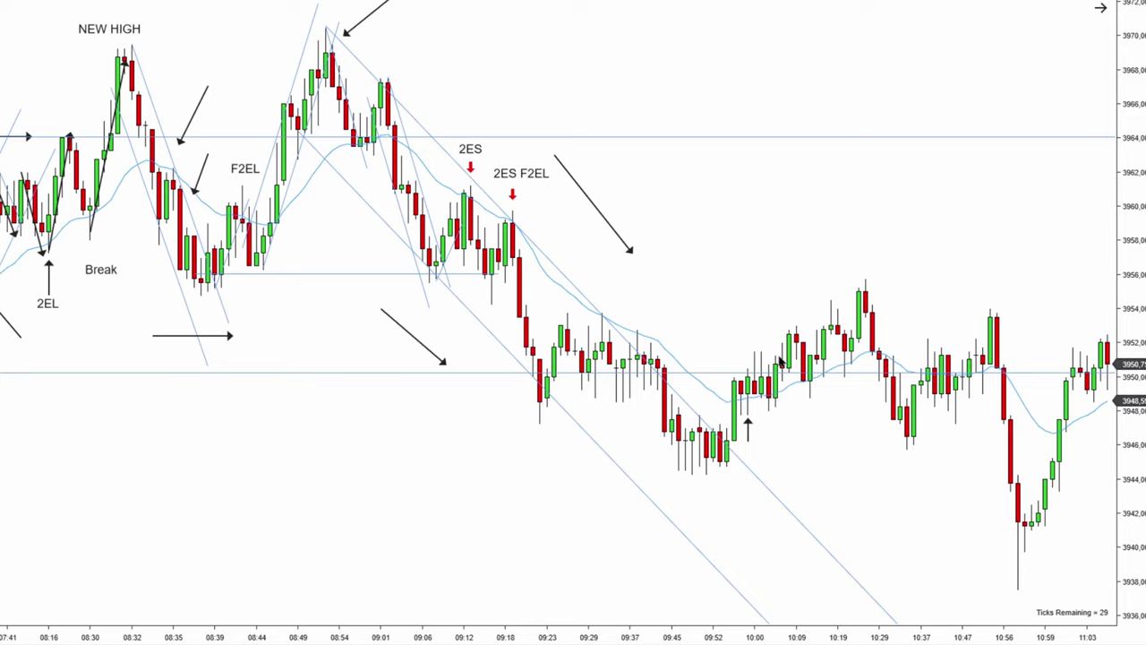
# - Draw a rising channel from the low near 09:50 under the pullback lows, with a parallel line above the 10:00 highs
pyautogui.press('F2')
pyautogui.click(707, 476)
pyautogui.moveTo(762, 414); pyautogui.dragTo(734, 382)
pyautogui.click(796, 425)
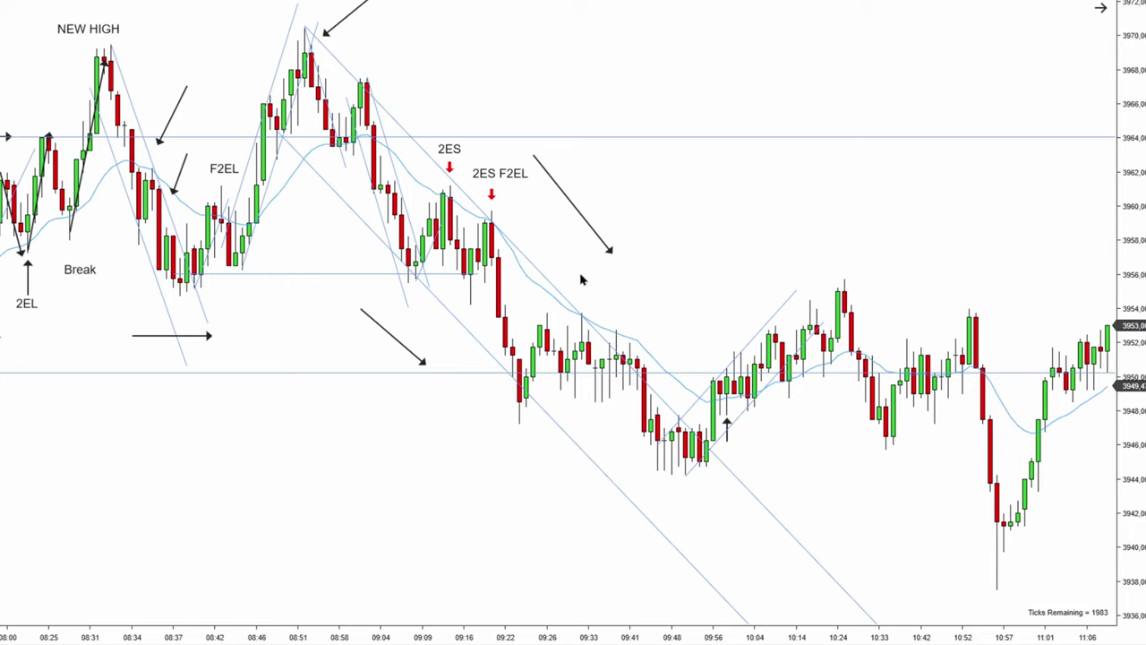
# - Draw a short horizontal line at about 3945 through the cluster of lows between 09:45 and 10:00
pyautogui.moveTo(653, 462); pyautogui.dragTo(747, 462)
pyautogui.click(676, 462)
pyautogui.moveTo(676, 462); pyautogui.dragTo(670, 462)
pyautogui.click(700, 480)
# - Mark the pullback low just before 10:14 with a green up arrow and position the text F2ES beneath it
pyautogui.click(788, 435)
pyautogui.click(799, 418)
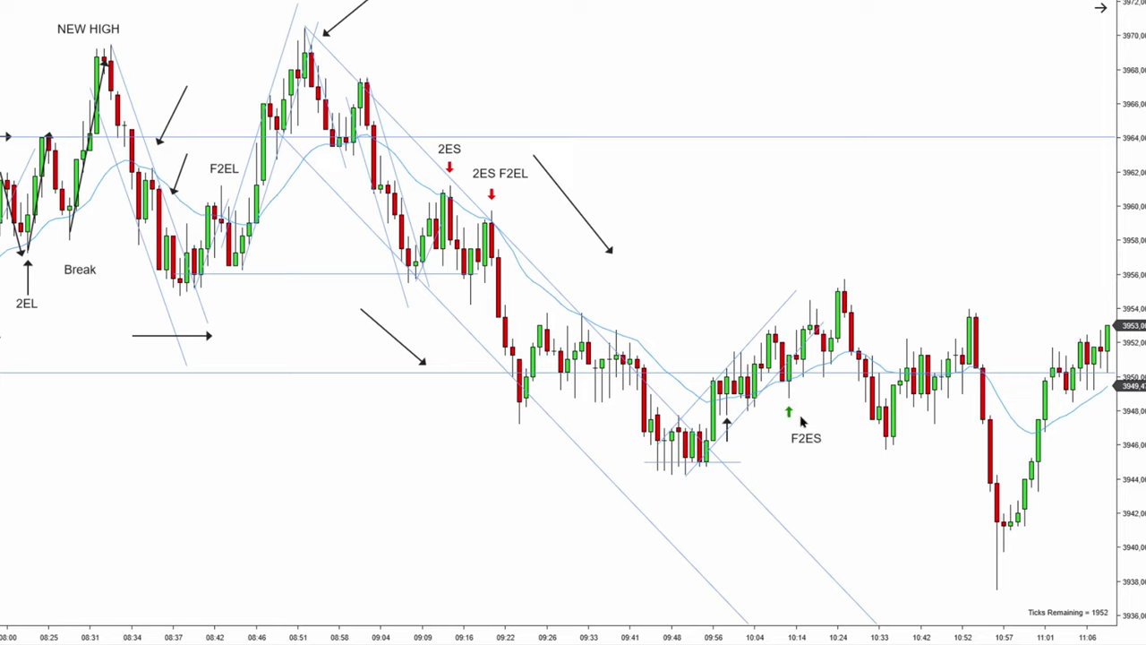
pyautogui.moveTo(797, 435); pyautogui.dragTo(791, 423)
pyautogui.click(792, 365)
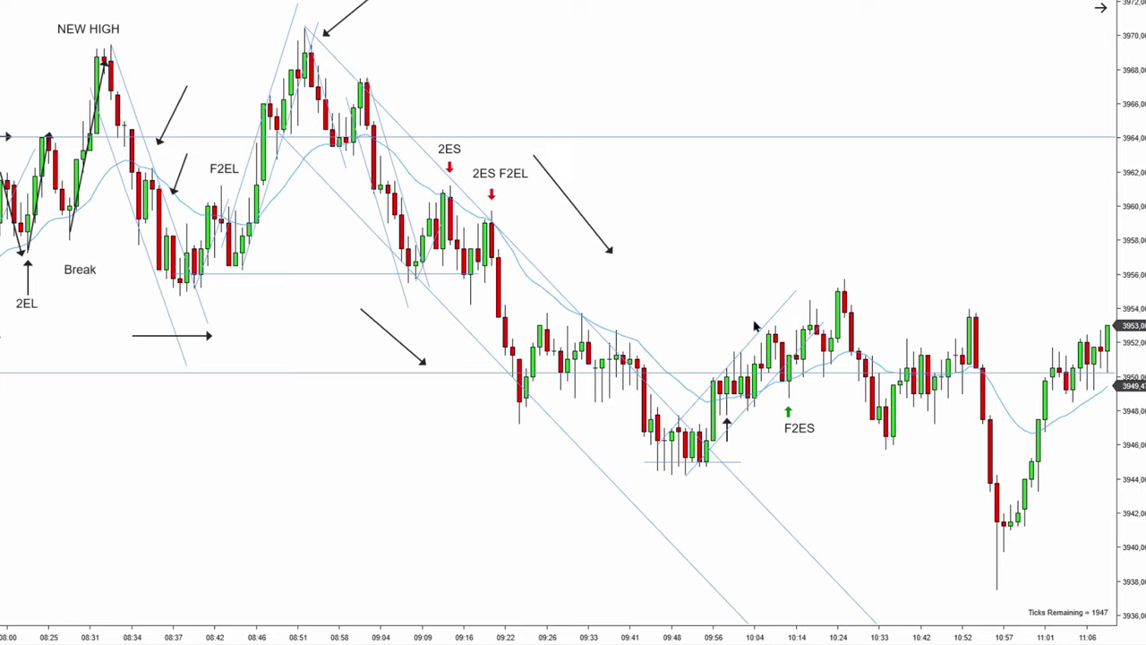
# - Draw a near-horizontal arrow at about 3954.5 towards the 10:14 highs and two rising arrows along the upward legs up to 10:24
pyautogui.moveTo(727, 300); pyautogui.dragTo(801, 297)
pyautogui.moveTo(790, 395); pyautogui.dragTo(810, 303)
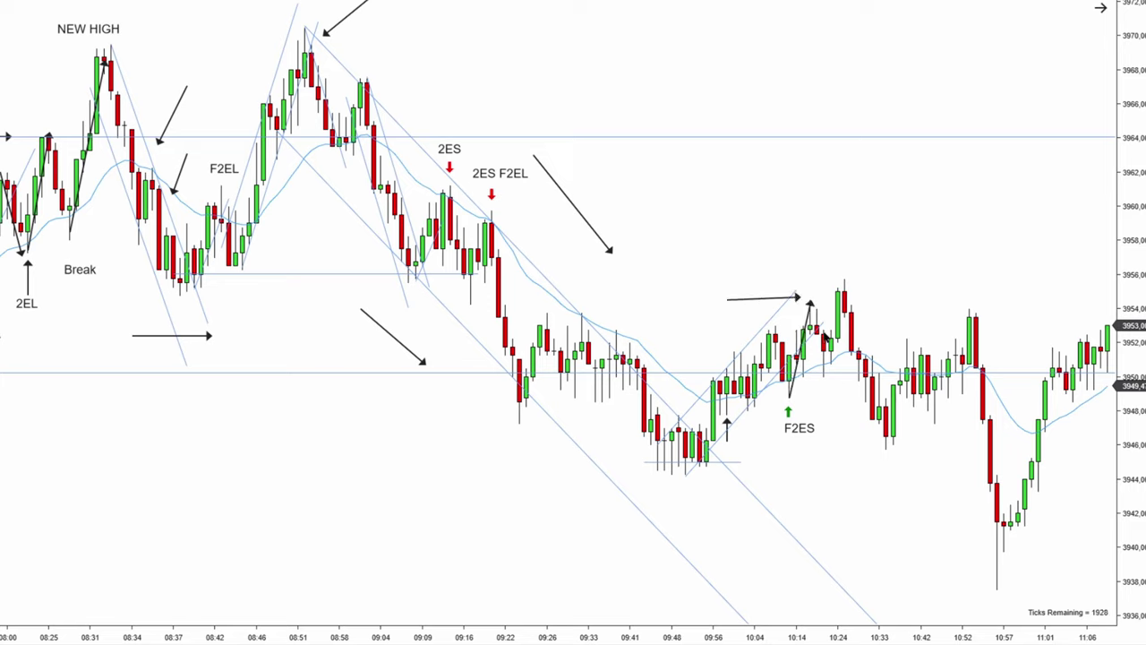
pyautogui.moveTo(824, 370); pyautogui.dragTo(838, 288)
# - Draw a falling channel of two parallel lines from the high near 10:24 along the decline to the lows near 10:35
pyautogui.moveTo(902, 268)
pyautogui.mouseDown()
pyautogui.moveTo(872, 267)
pyautogui.moveTo(871, 446)
pyautogui.mouseUp()
pyautogui.press('F2')
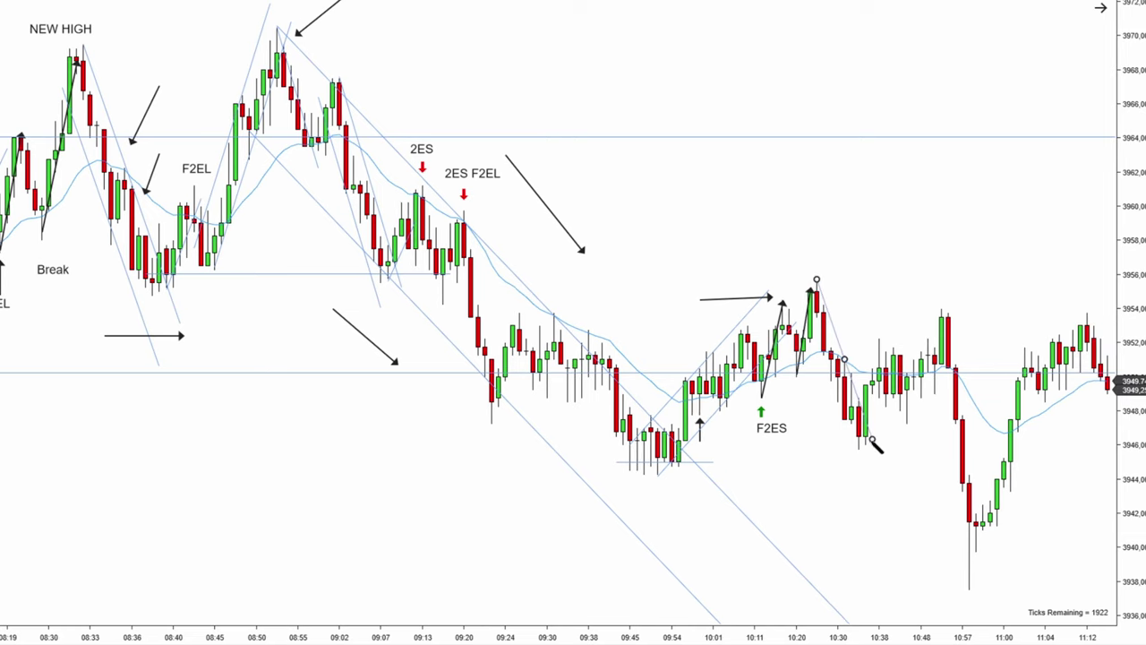
pyautogui.hotkey('ctrl', 'c')
pyautogui.hotkey('ctrl', 'v')
pyautogui.moveTo(842, 348); pyautogui.dragTo(834, 375)
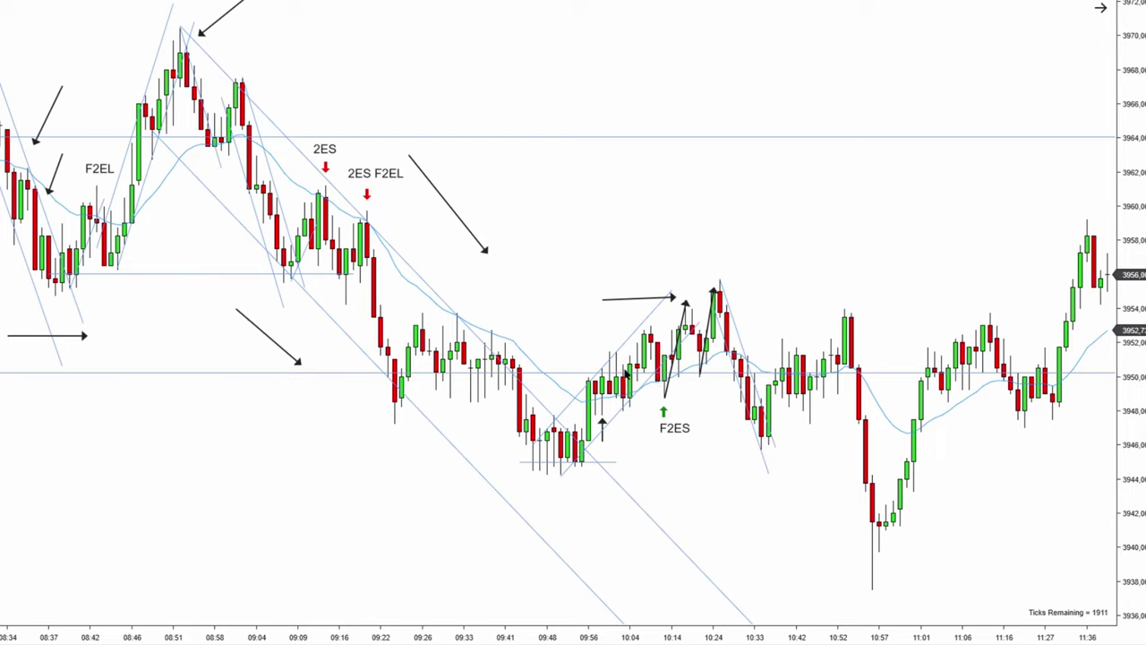
# - Mark the sideways range between 10:35 and 10:52 with two short horizontal lines at about 3949 and 3951
pyautogui.press('F2')
pyautogui.click(768, 395)
pyautogui.click(852, 395)
pyautogui.moveTo(824, 395); pyautogui.dragTo(816, 355)
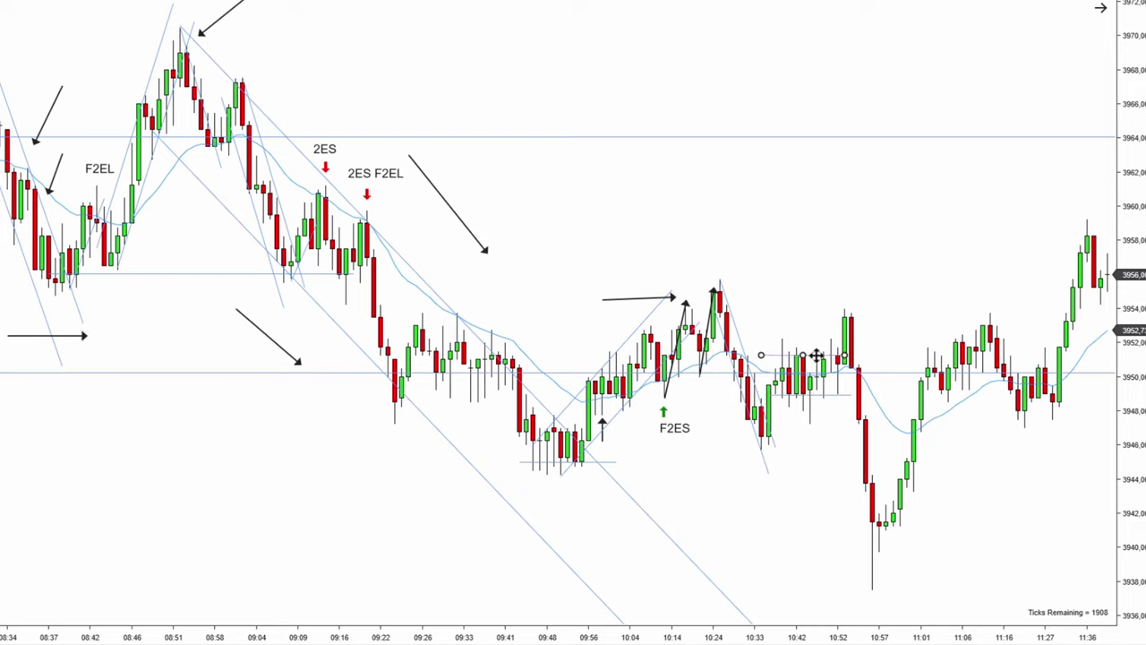
pyautogui.click(814, 309)
# - Draw a short rising line from the low near 10:35 at about 3946 up to about 3950.5
pyautogui.press('F2')
pyautogui.click(768, 445)
pyautogui.click(790, 368)
# - Re-angle the large falling channel's upper line to pass about 3950 near 09:46, and delete the old lower parallel line
pyautogui.moveTo(547, 296); pyautogui.dragTo(623, 298)
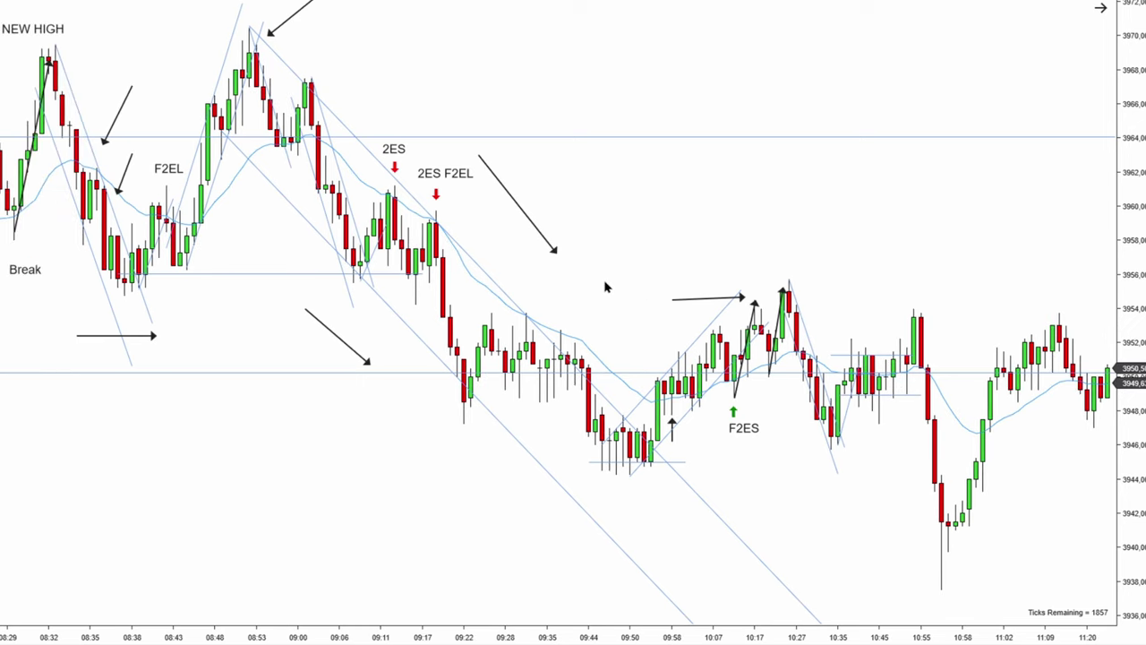
pyautogui.scroll(5, 606, 284)
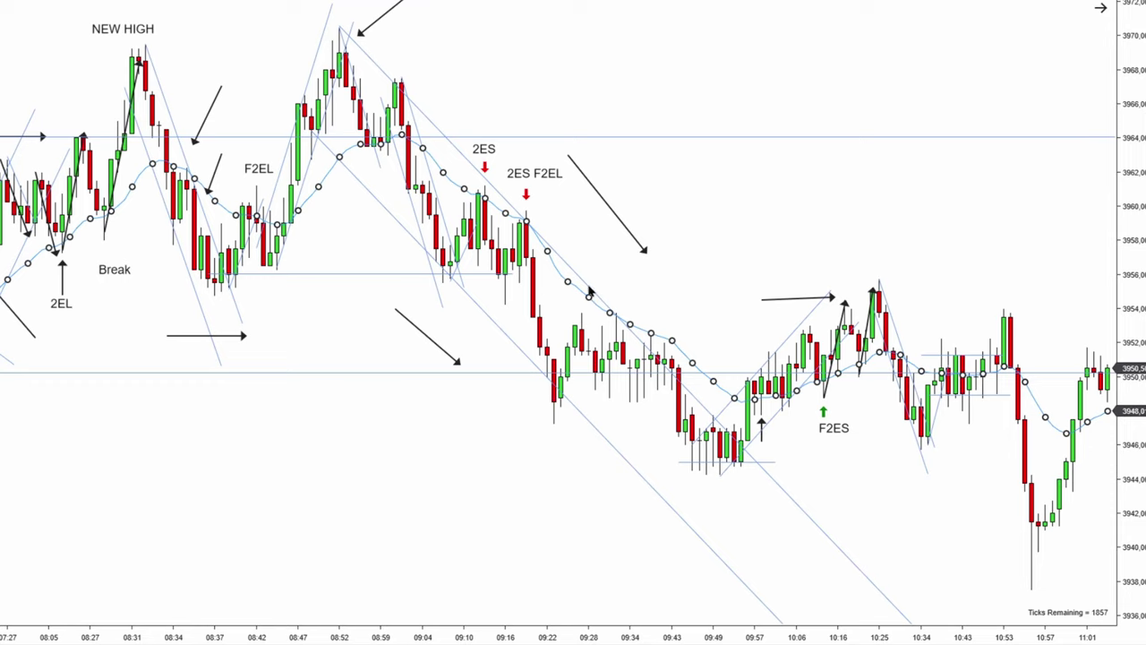
pyautogui.click(479, 164)
pyautogui.moveTo(479, 164); pyautogui.dragTo(690, 374)
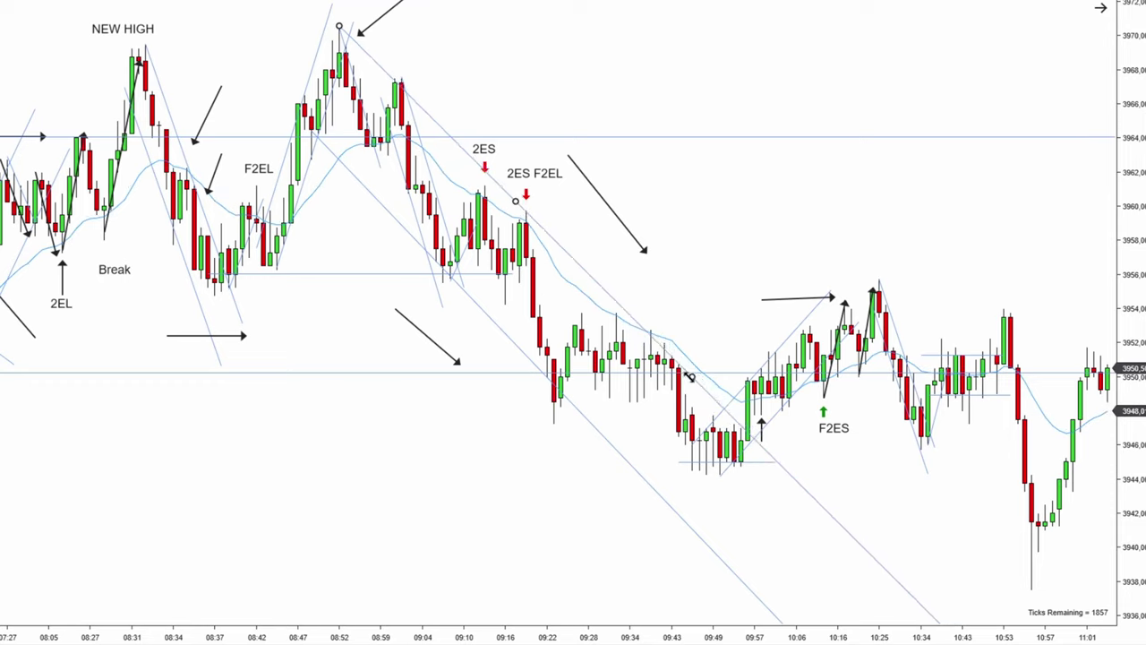
pyautogui.click(626, 458)
pyautogui.press('Delete')
# - Copy the re-angled upper trend line and place the parallel copy through the lows near 09:09 as the lower channel line
pyautogui.click(582, 268)
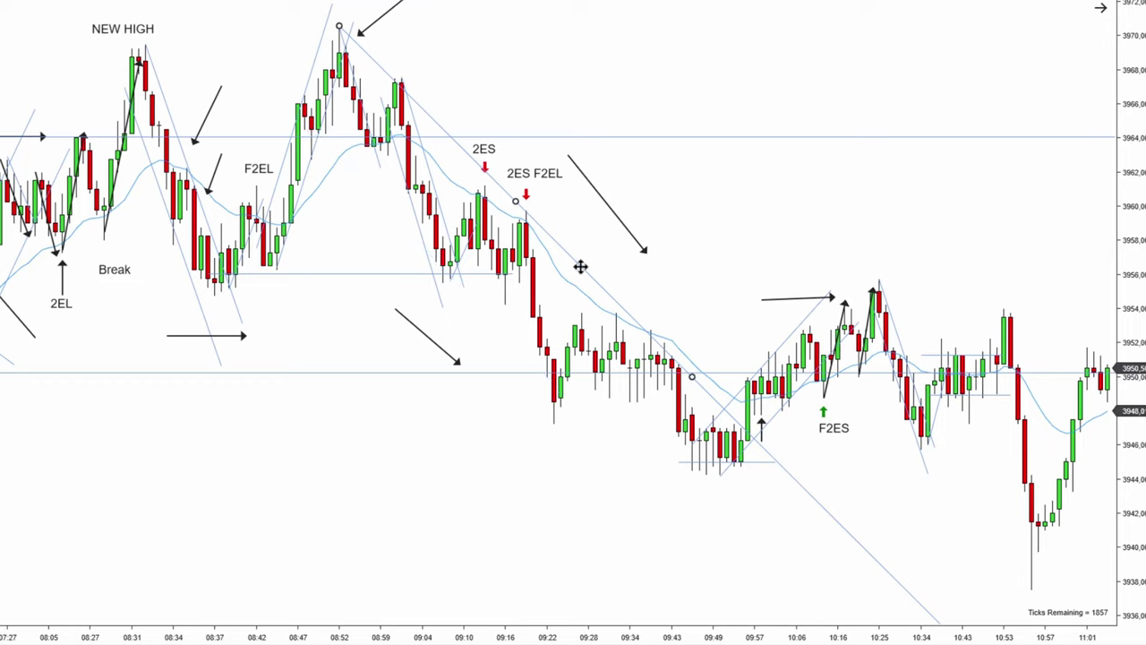
pyautogui.hotkey('ctrl', 'c')
pyautogui.hotkey('ctrl', 'v')
pyautogui.moveTo(567, 259); pyautogui.dragTo(497, 320)
pyautogui.moveTo(495, 326); pyautogui.dragTo(492, 319)
# - Place a copy of the New low label at about 3942 beside the sharp drop to the 10:57 low
pyautogui.moveTo(694, 272); pyautogui.dragTo(647, 340)
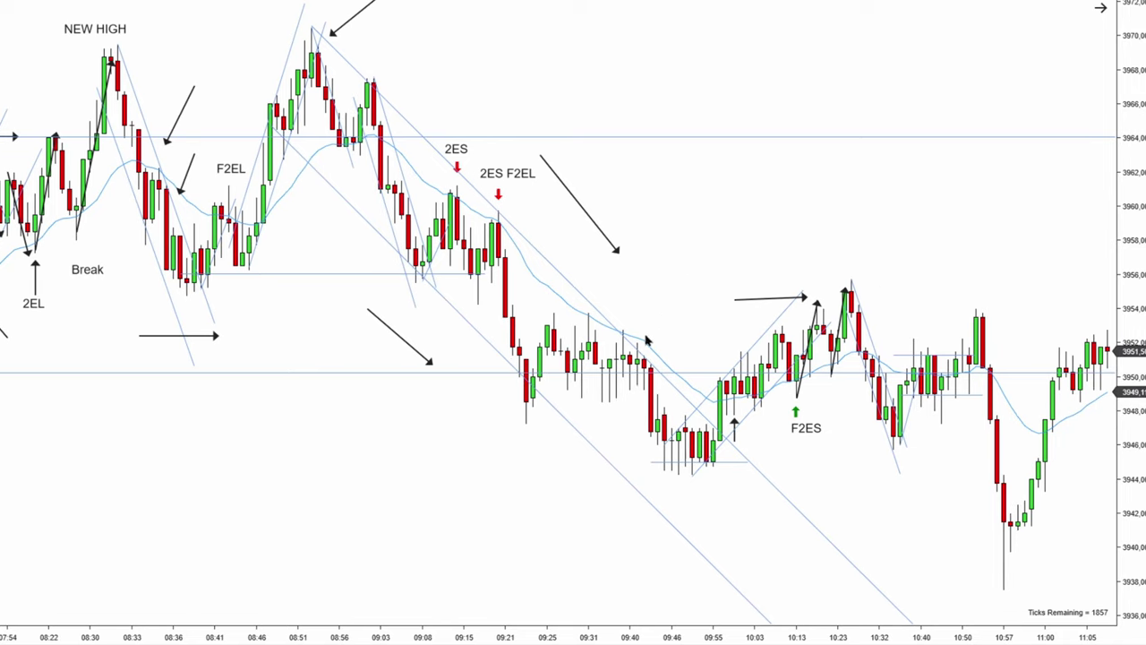
pyautogui.scroll(-6, 703, 305)
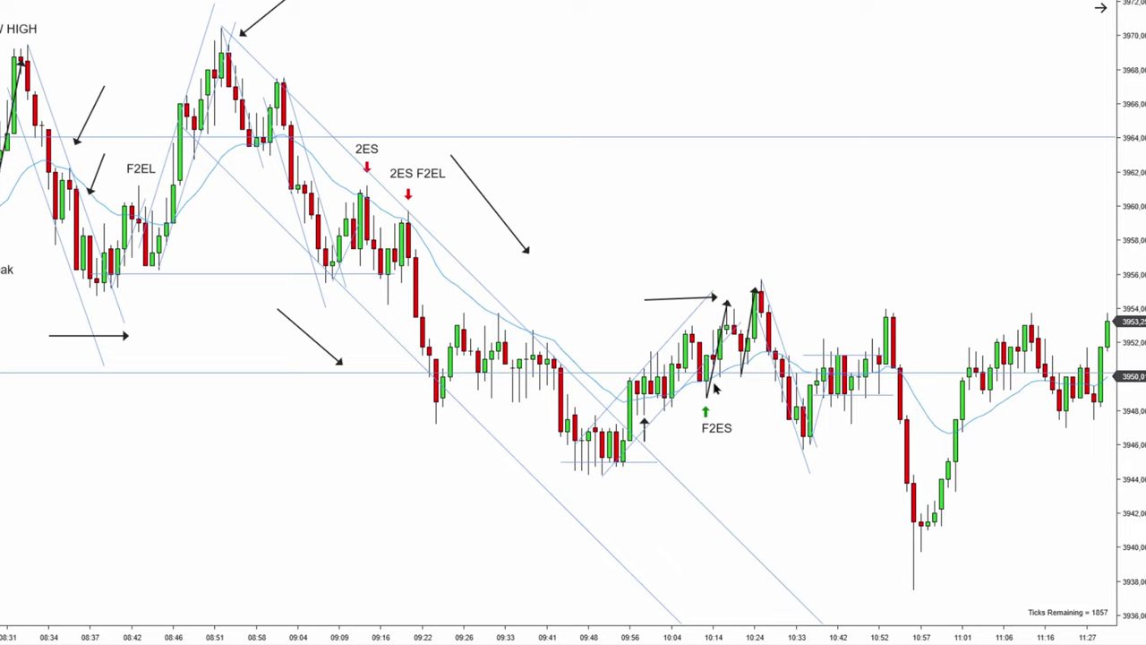
pyautogui.moveTo(821, 249); pyautogui.dragTo(762, 245)
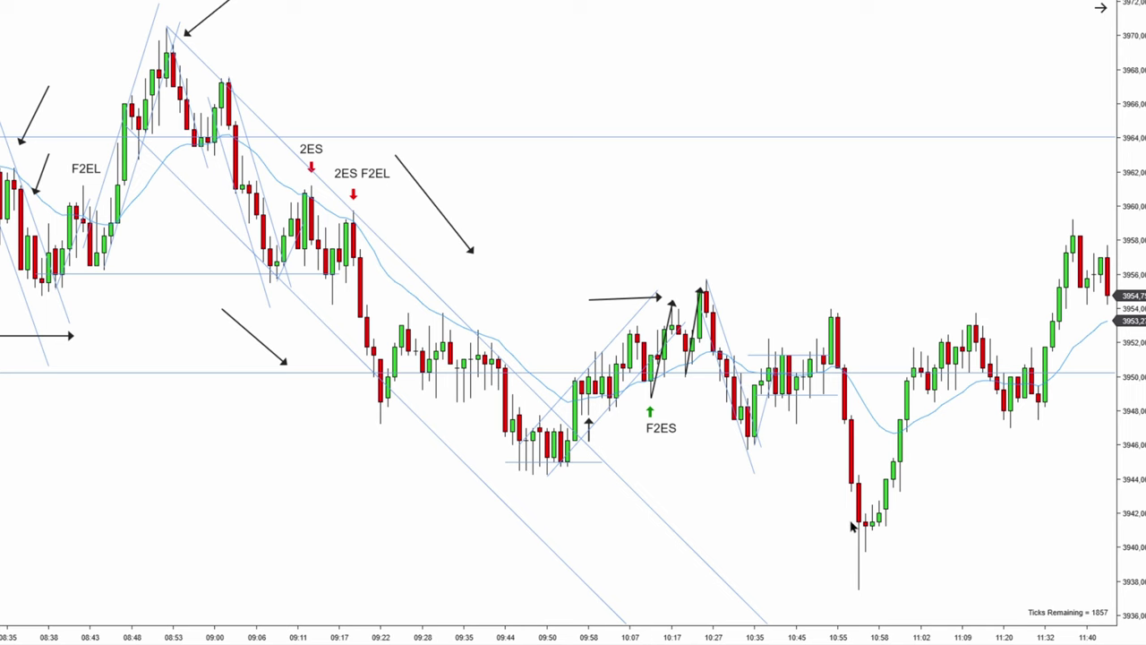
pyautogui.moveTo(102, 516); pyautogui.dragTo(412, 528)
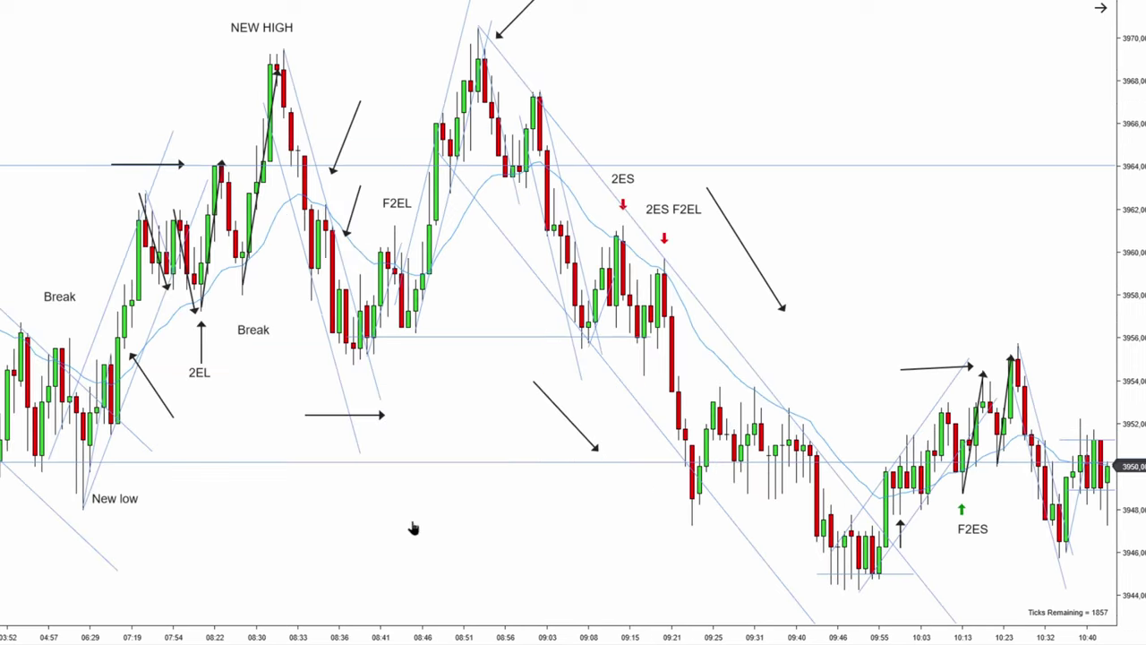
pyautogui.click(117, 504)
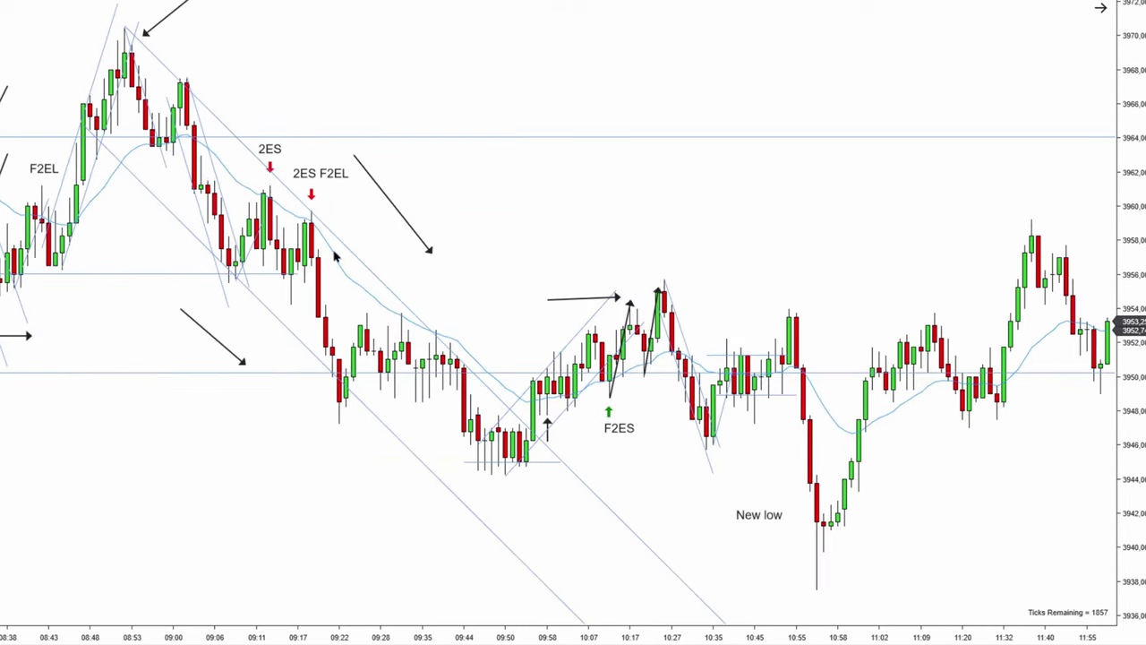
# - Add the text FBO above the spike high near 10:54 and centre it over the candles
pyautogui.scroll(5, 368, 416)
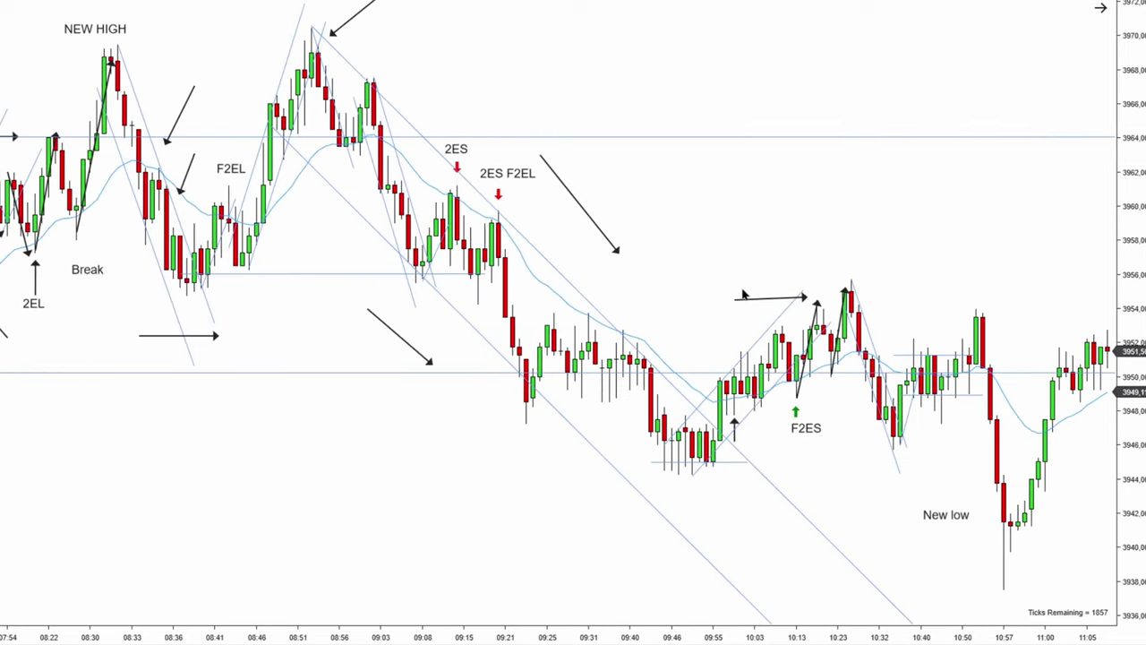
pyautogui.scroll(-4, 716, 273)
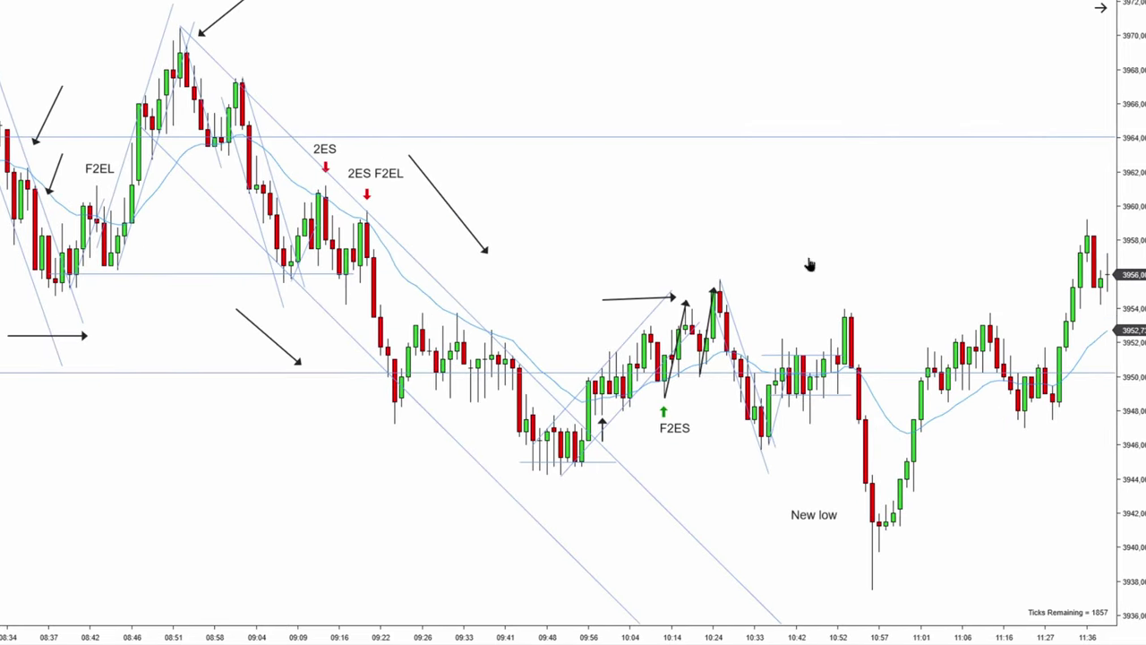
pyautogui.scroll(-3, 779, 260)
pyautogui.scroll(-1, 681, 307)
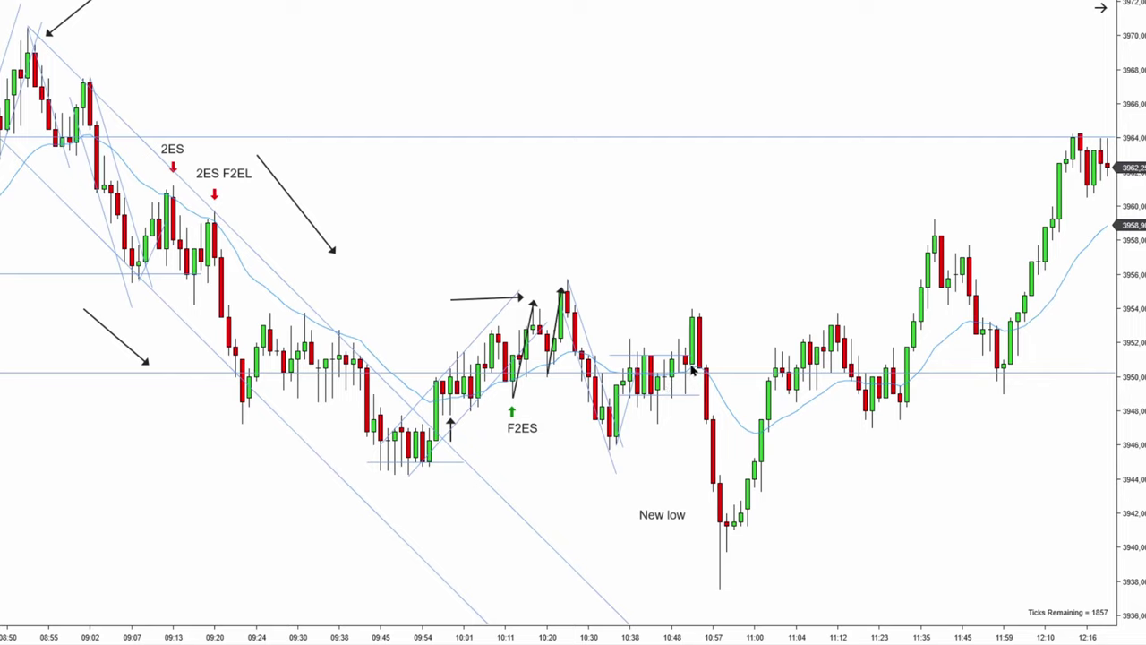
pyautogui.click(705, 292)
pyautogui.write('FBO')
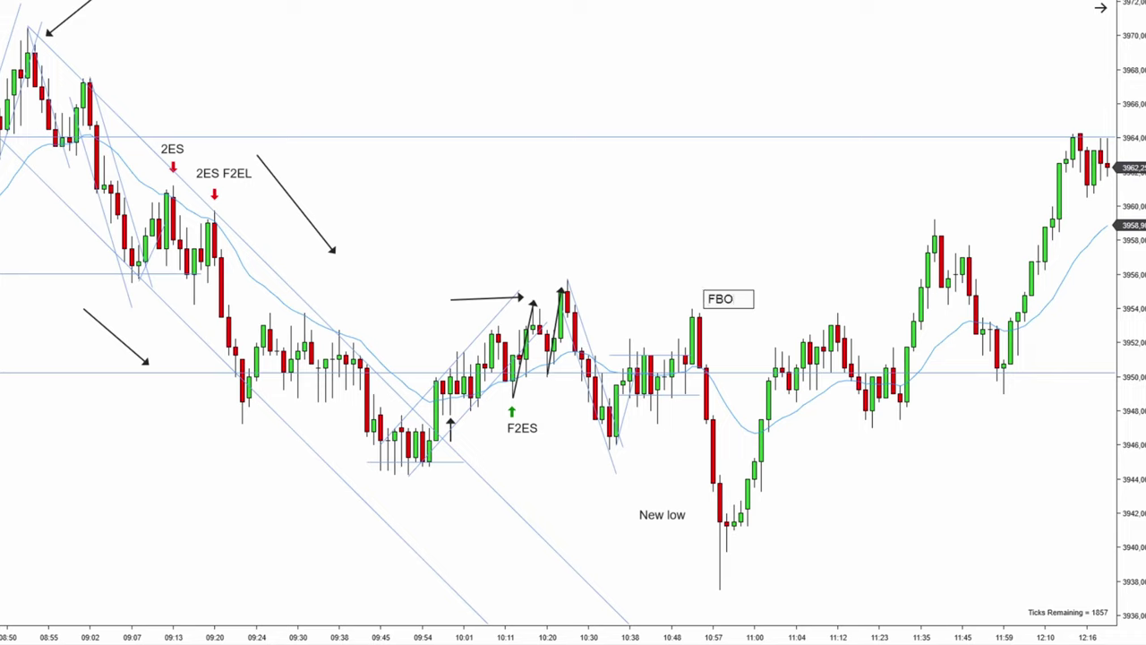
pyautogui.click(709, 235)
pyautogui.moveTo(725, 298); pyautogui.dragTo(712, 297)
pyautogui.click(730, 316)
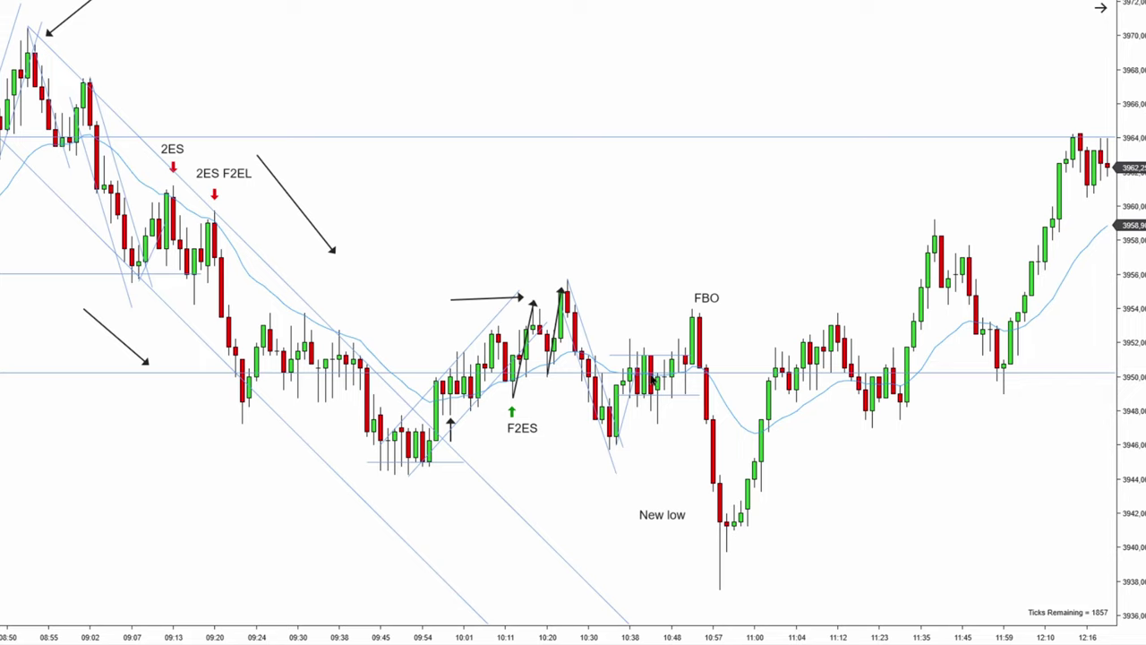
# - Draw two rising arrows along the legs up from the 10:35 low and a short horizontal line at about 3954 beneath FBO
pyautogui.moveTo(618, 438)
pyautogui.mouseDown()
pyautogui.moveTo(639, 353)
pyautogui.moveTo(664, 390)
pyautogui.moveTo(699, 295)
pyautogui.mouseUp()
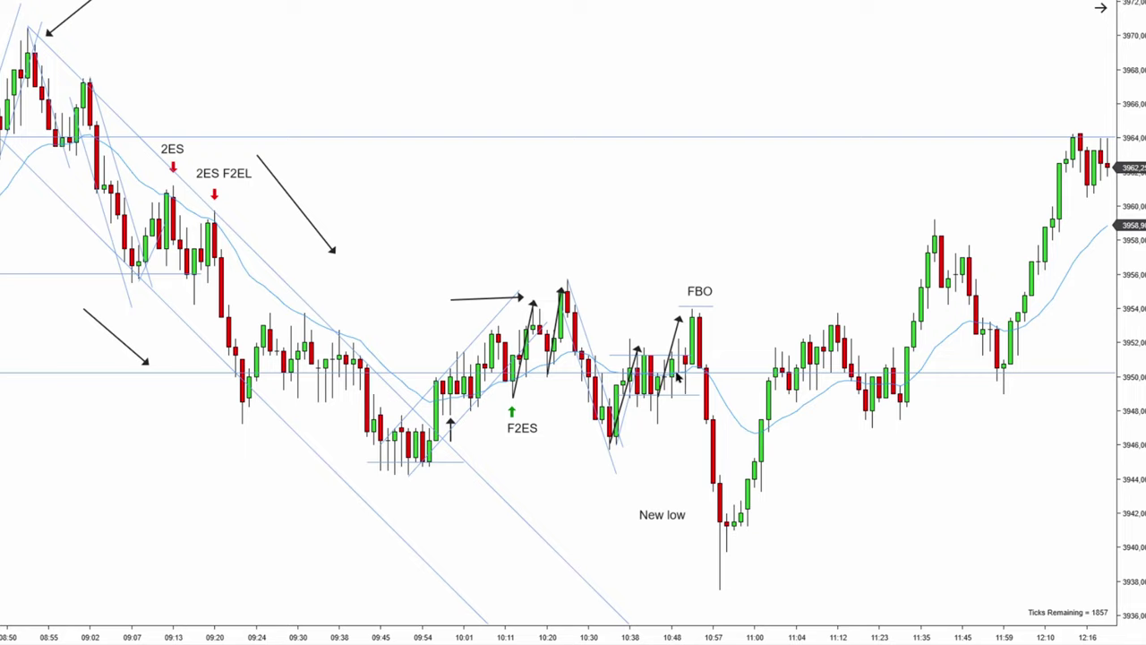
pyautogui.scroll(-1, 743, 337)
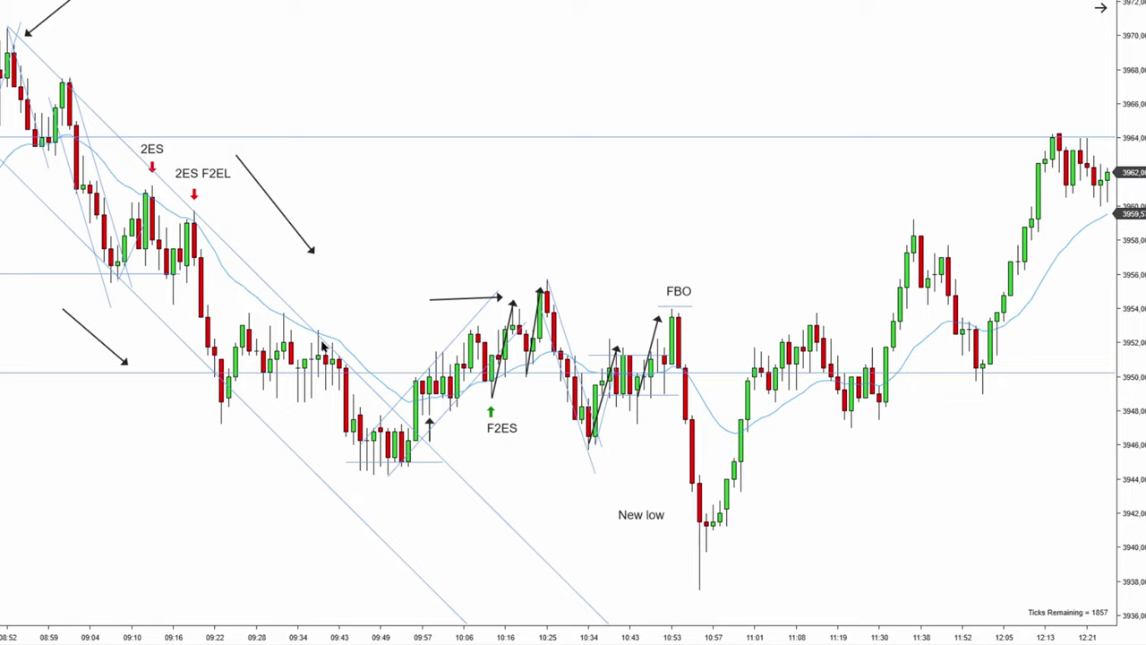
pyautogui.scroll(3, 281, 194)
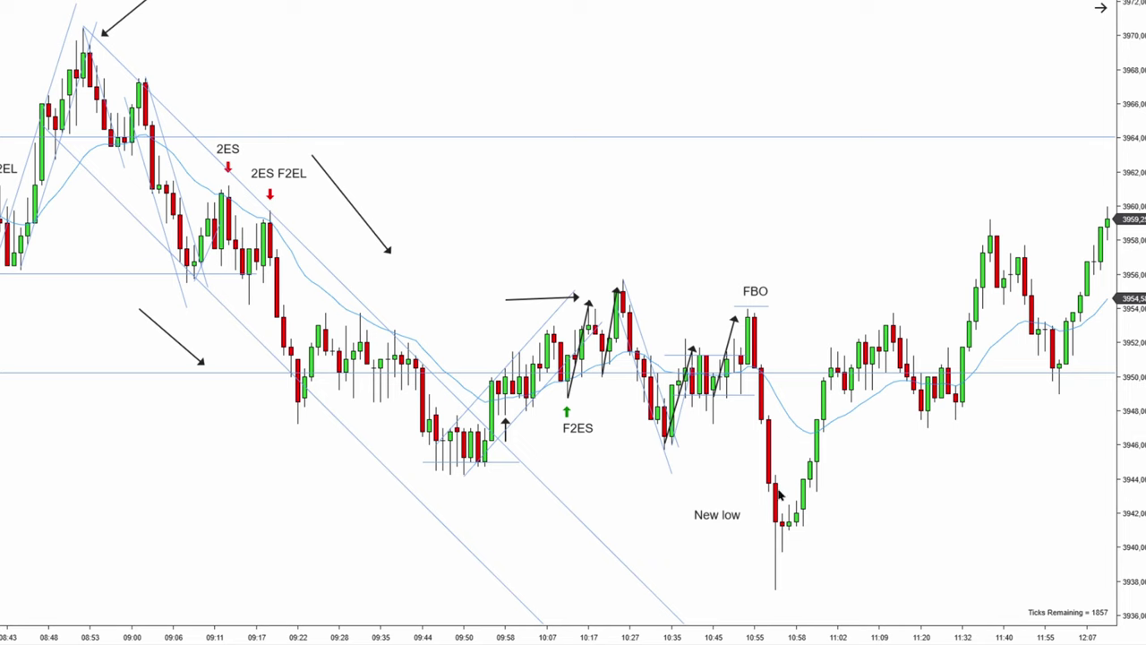
pyautogui.scroll(-2, 903, 520)
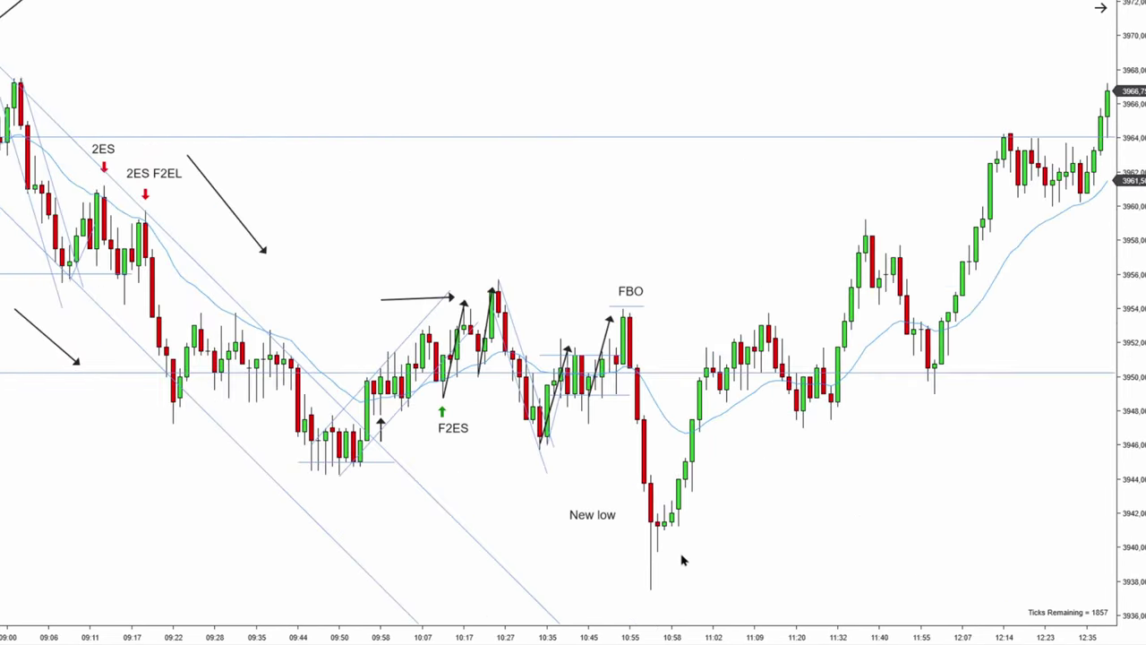
# - Draw a rising channel from the spike low near 10:57, with a parallel line above the upward leg
pyautogui.moveTo(651, 590)
pyautogui.mouseDown()
pyautogui.moveTo(769, 320)
pyautogui.moveTo(769, 295)
pyautogui.mouseUp()
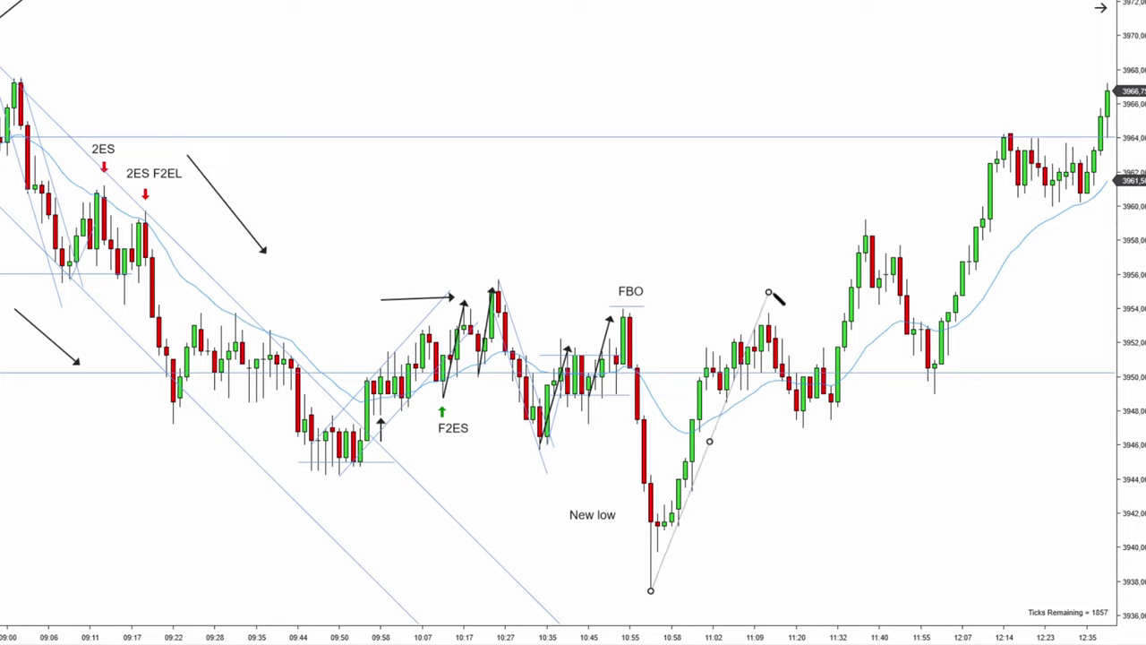
pyautogui.moveTo(712, 466); pyautogui.dragTo(694, 426)
pyautogui.click(769, 475)
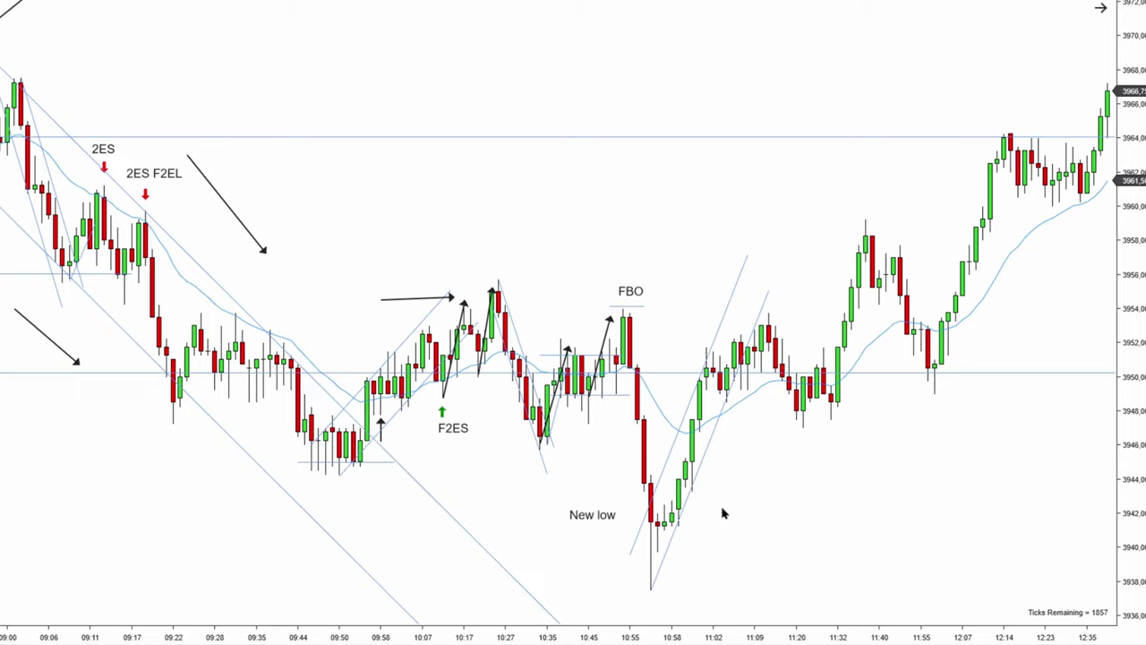
# - Mark the first higher low after the 10:57 spike with a green up arrow and position the text HL beneath it
pyautogui.click(693, 507)
pyautogui.click(699, 529)
pyautogui.write('HL')
pyautogui.click(762, 493)
pyautogui.moveTo(711, 535); pyautogui.dragTo(695, 519)
# - Review the earlier annotated price action, from the previous new low through the highs and the large falling channel
pyautogui.moveTo(162, 499)
pyautogui.mouseDown()
pyautogui.moveTo(478, 510)
pyautogui.moveTo(672, 479)
pyautogui.mouseUp()
pyautogui.moveTo(502, 349)
pyautogui.mouseDown()
pyautogui.moveTo(693, 387)
pyautogui.moveTo(546, 388)
pyautogui.mouseUp()
pyautogui.moveTo(851, 89); pyautogui.dragTo(782, 79)
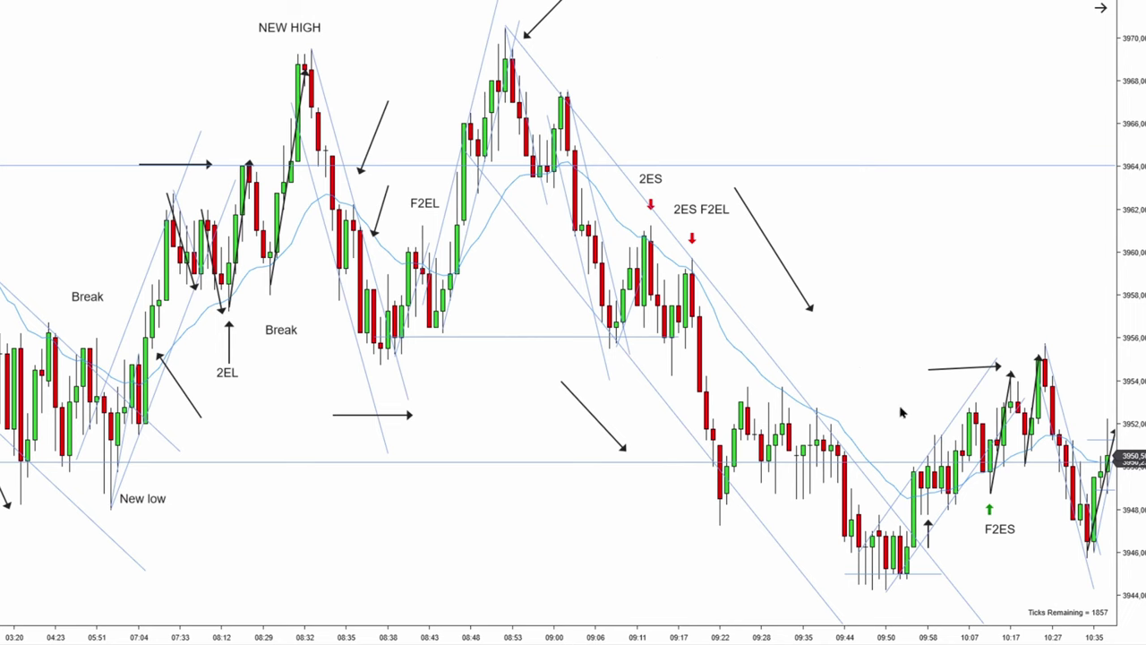
pyautogui.moveTo(904, 373); pyautogui.dragTo(578, 331)
pyautogui.moveTo(834, 259); pyautogui.dragTo(682, 329)
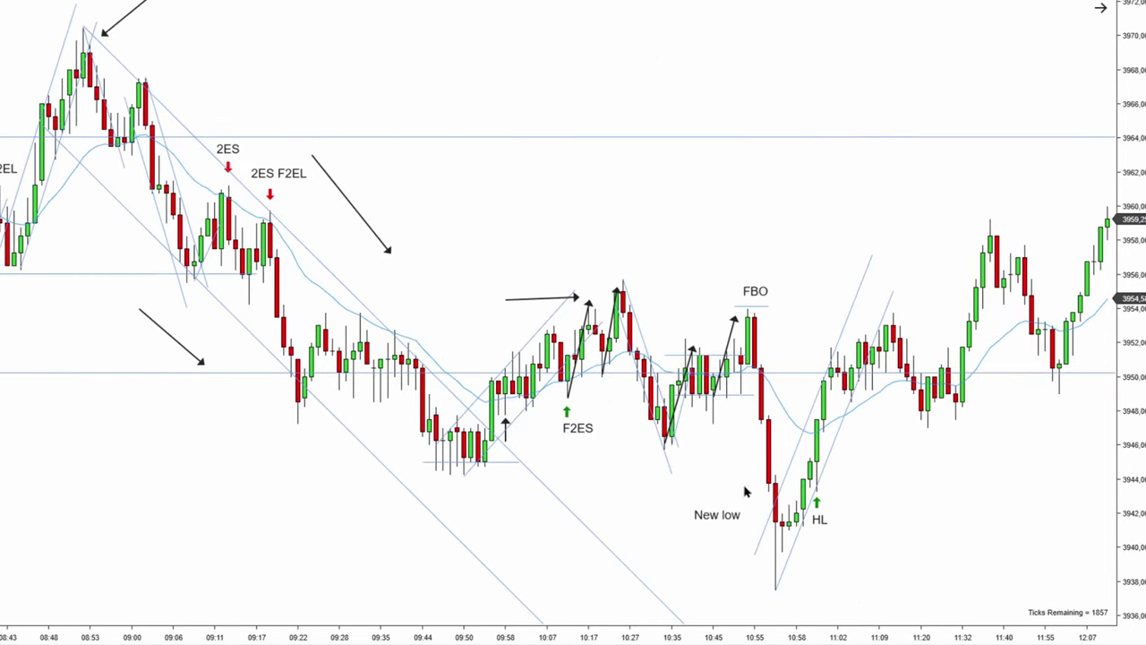
# - Draw a short falling line from the high near 11:12 at about 3954 along the following pullback
pyautogui.moveTo(831, 306); pyautogui.dragTo(649, 311)
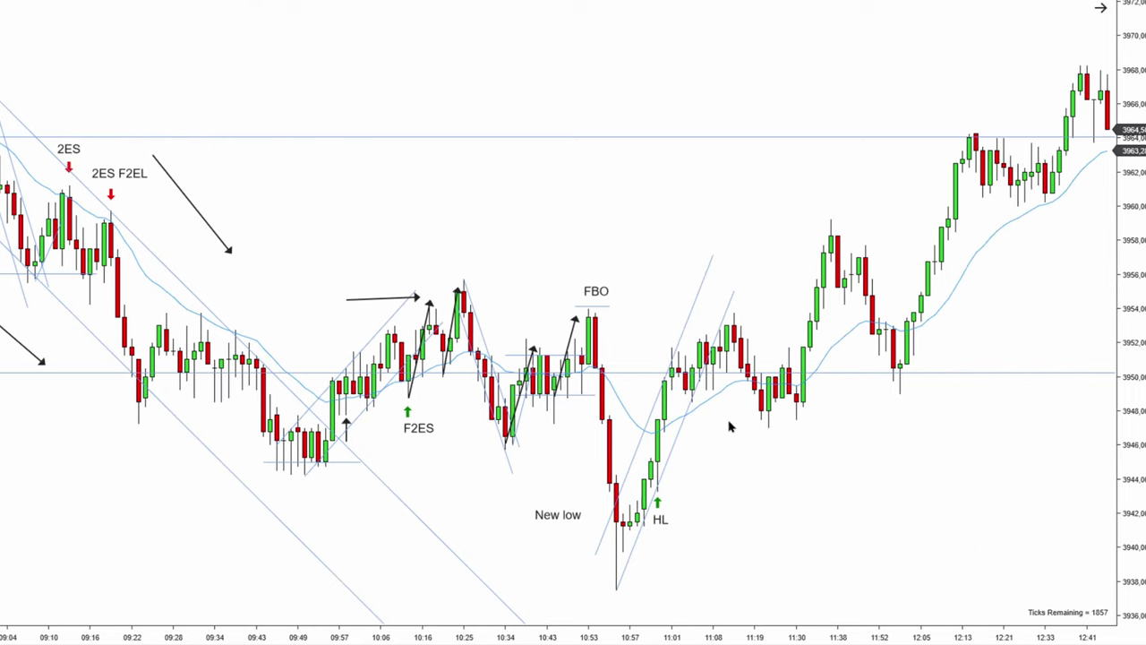
pyautogui.moveTo(741, 458); pyautogui.dragTo(678, 456)
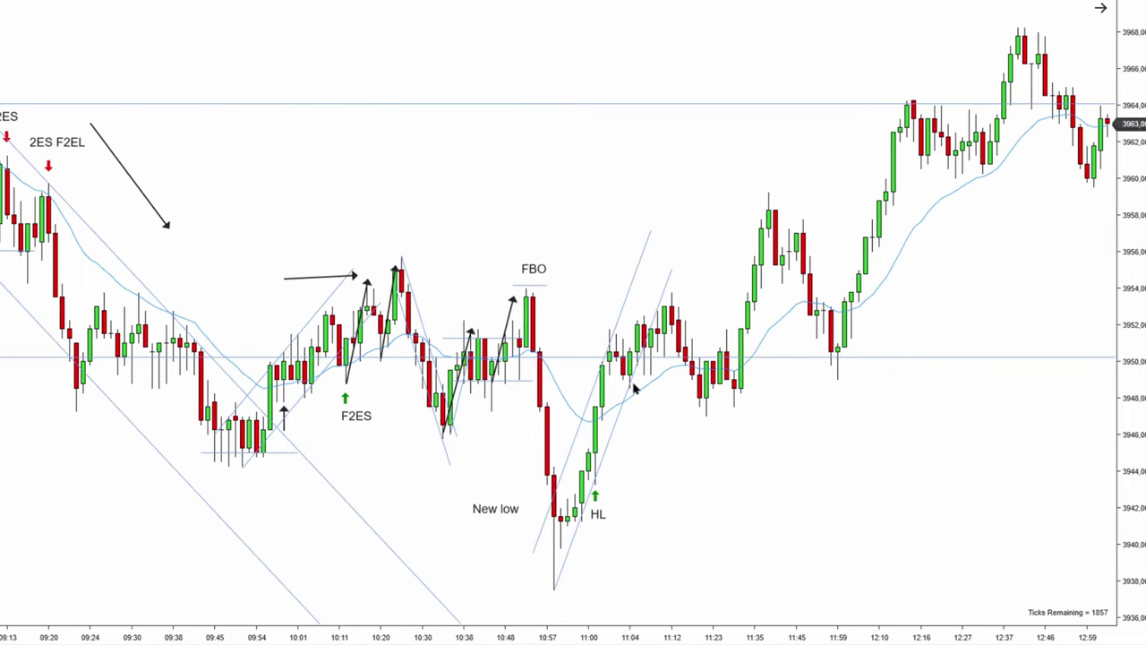
pyautogui.moveTo(690, 288); pyautogui.dragTo(661, 289)
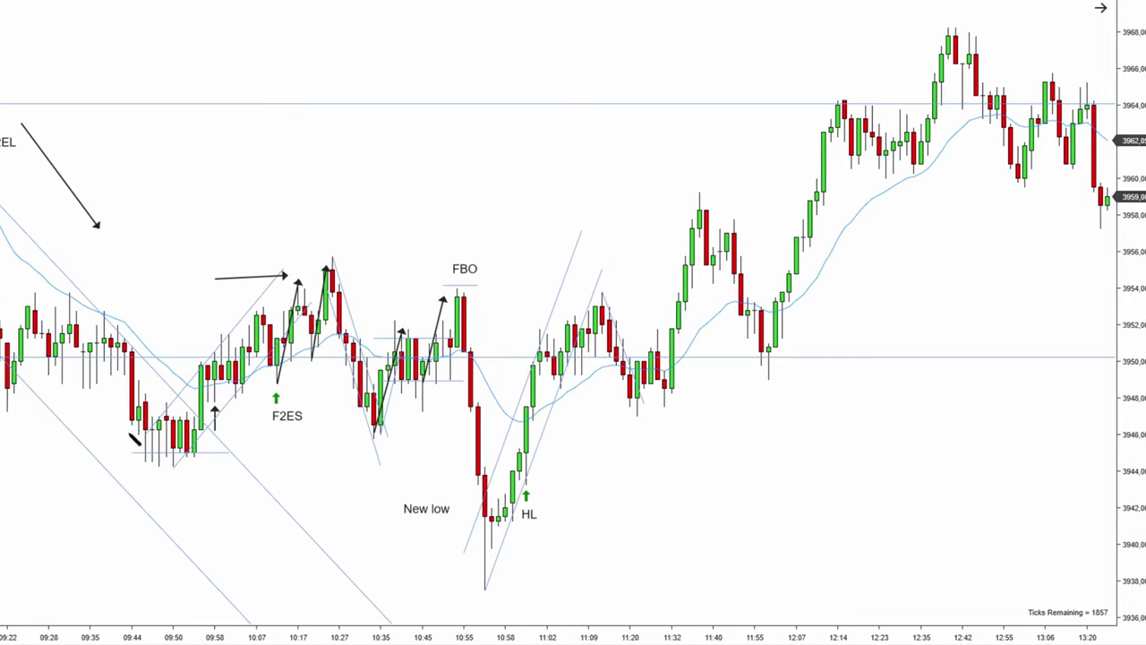
# - Draw a long horizontal line at about 3946 from 09:44 to beyond 12:14, and place a parallel copy at about 3954
pyautogui.moveTo(127, 434); pyautogui.dragTo(886, 435)
pyautogui.click(713, 434)
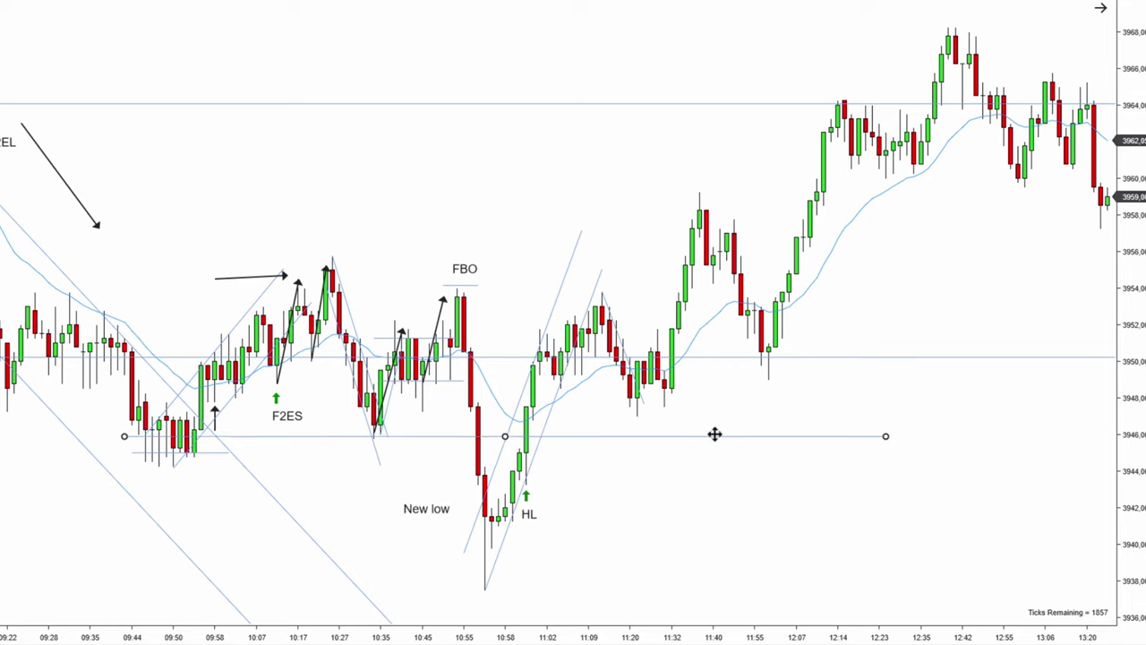
pyautogui.moveTo(714, 433); pyautogui.dragTo(698, 289)
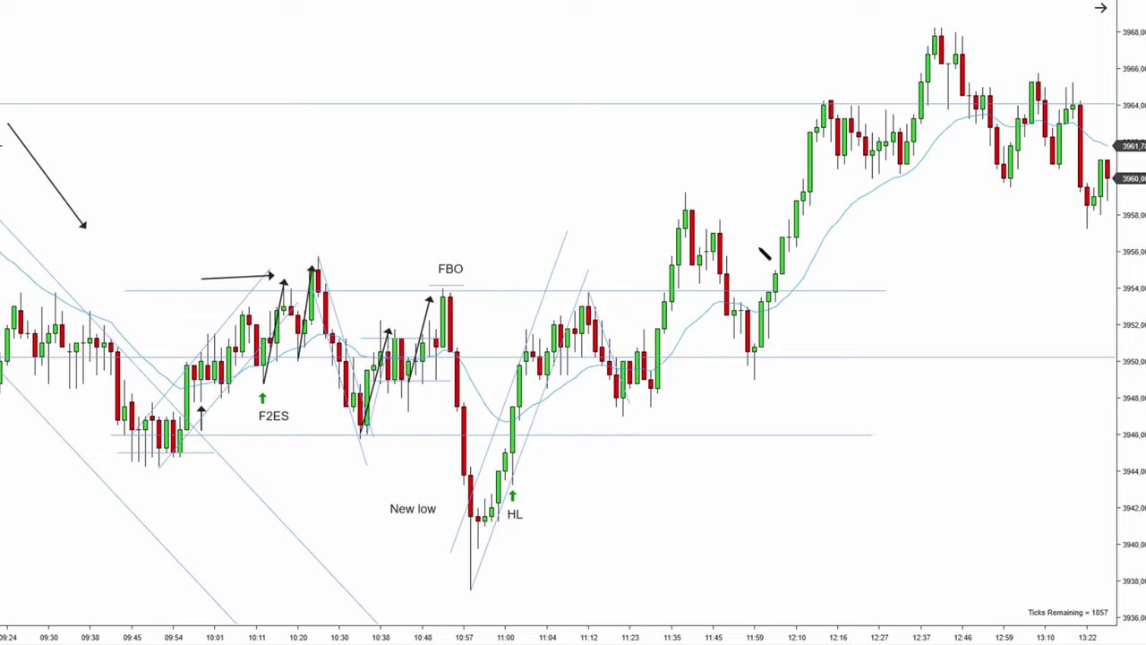
# - Draw a short down arrow towards the 3954 level at the pullback near 11:55, and review the earlier trend
pyautogui.moveTo(754, 243); pyautogui.dragTo(749, 281)
pyautogui.moveTo(269, 163); pyautogui.dragTo(852, 203)
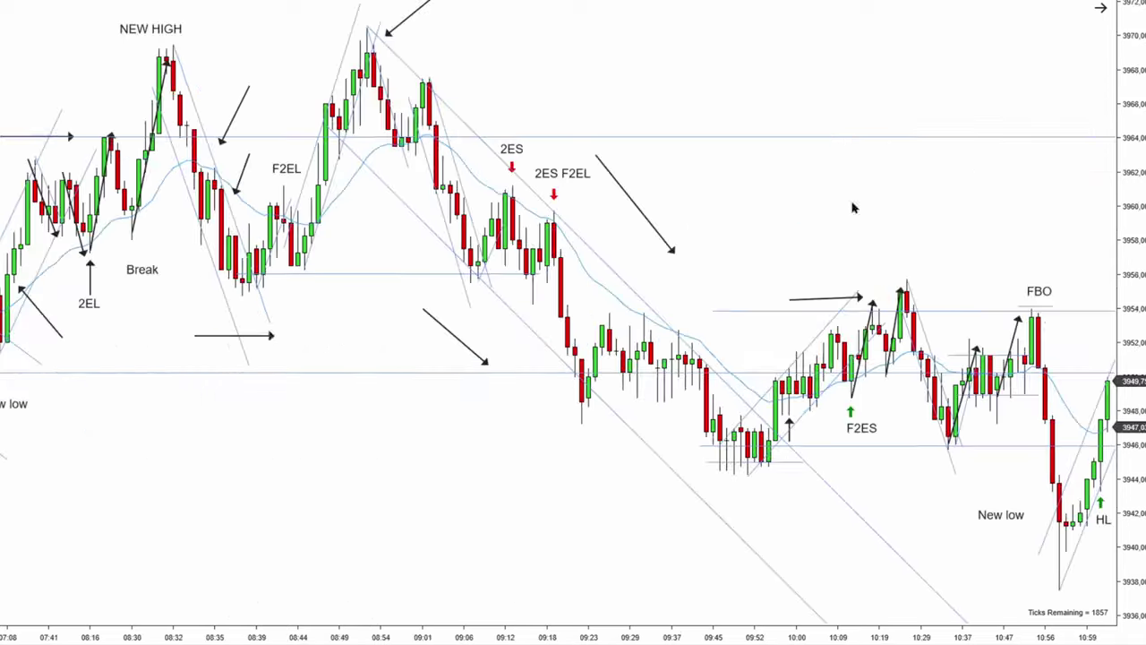
pyautogui.moveTo(177, 329); pyautogui.dragTo(592, 332)
pyautogui.moveTo(1000, 326); pyautogui.dragTo(400, 326)
pyautogui.moveTo(825, 254); pyautogui.dragTo(403, 331)
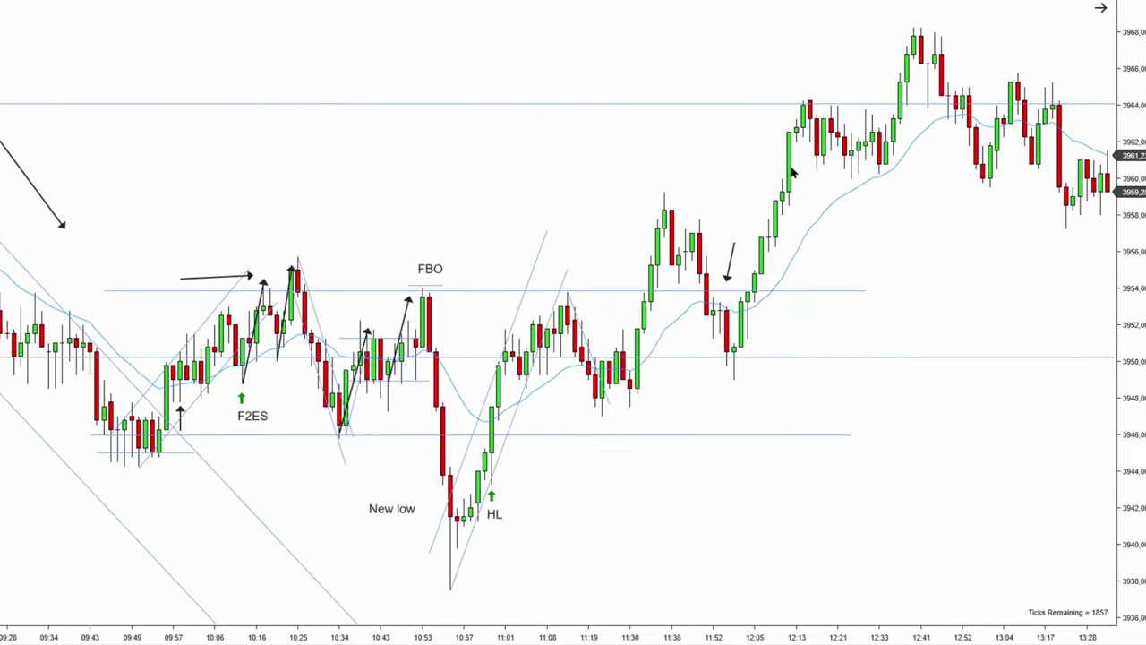
# - Draw a rising channel from the pullback low near 11:58 along the rally to the 12:14 highs, and compare it with earlier swings
pyautogui.scroll(-2, 792, 175)
pyautogui.scroll(-1, 758, 210)
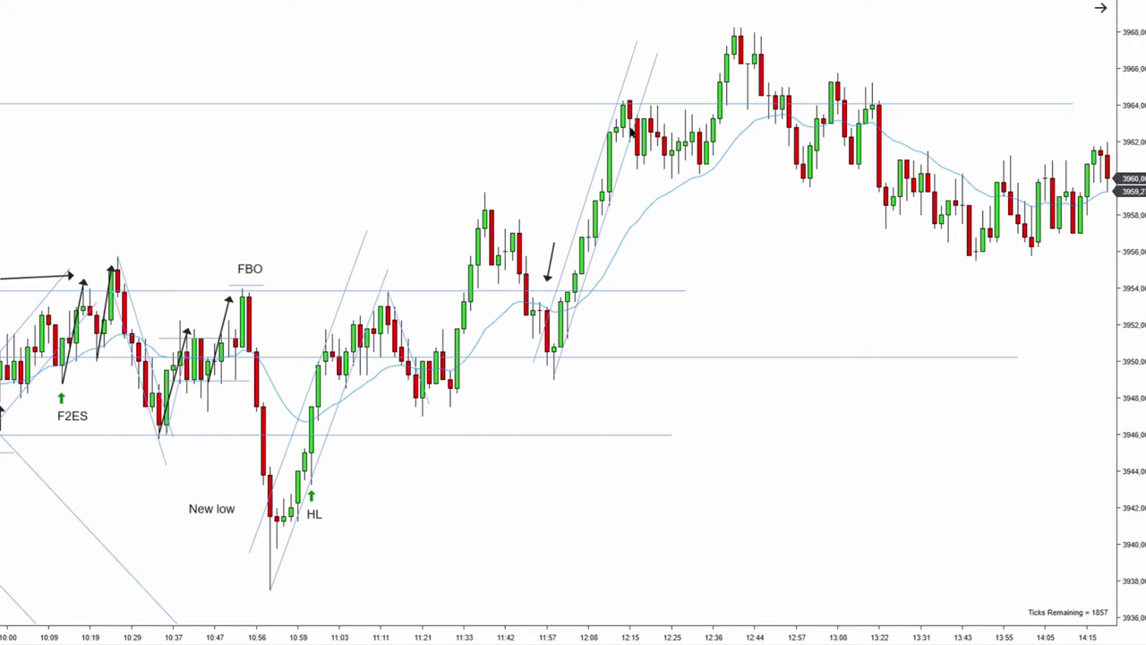
pyautogui.scroll(15, 653, 131)
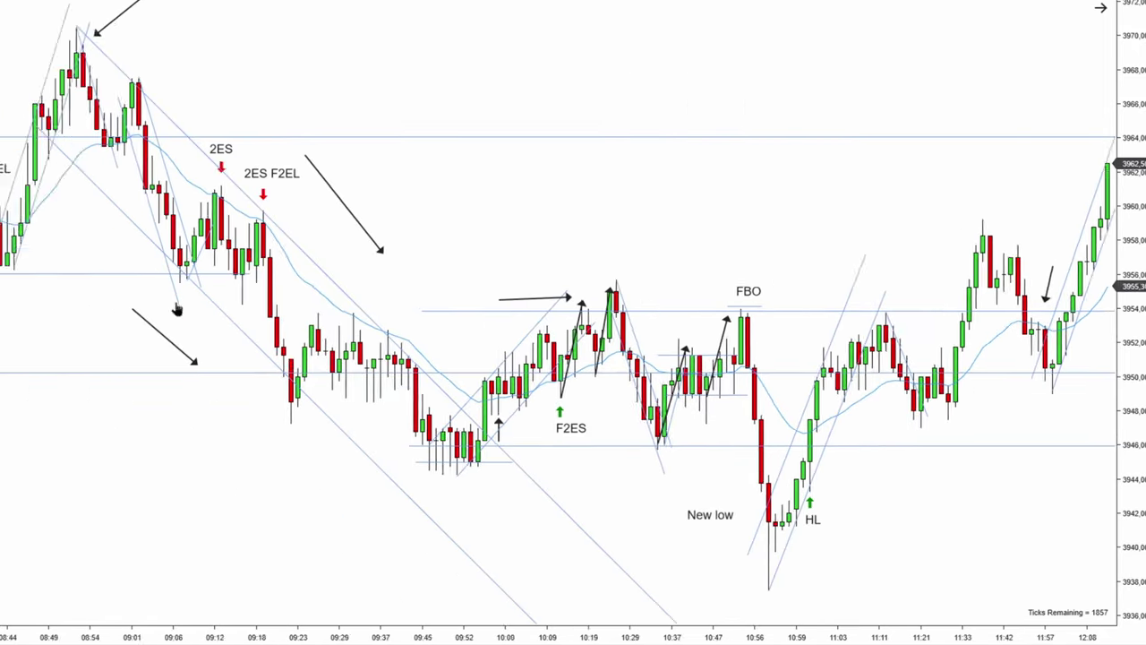
pyautogui.moveTo(1026, 194); pyautogui.dragTo(93, 193)
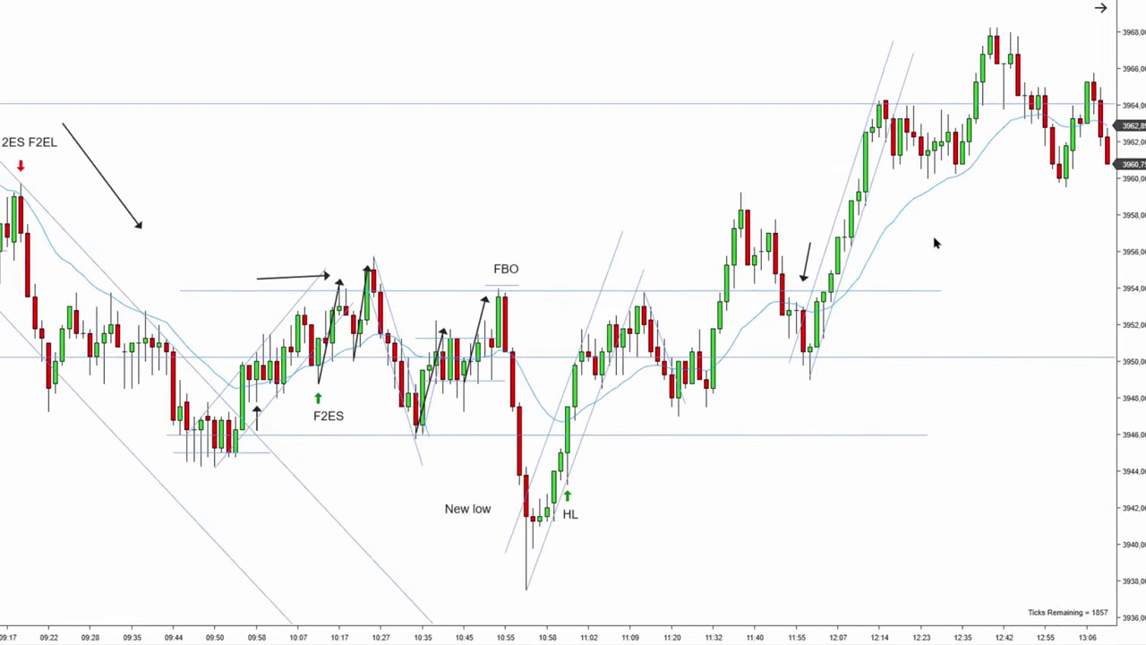
# - Draw a short falling line from the 12:14 high at about 3964, and a horizontal line at about 3960.5 under the pullback lows
pyautogui.moveTo(935, 242); pyautogui.dragTo(790, 194)
pyautogui.moveTo(725, 51); pyautogui.dragTo(619, 46)
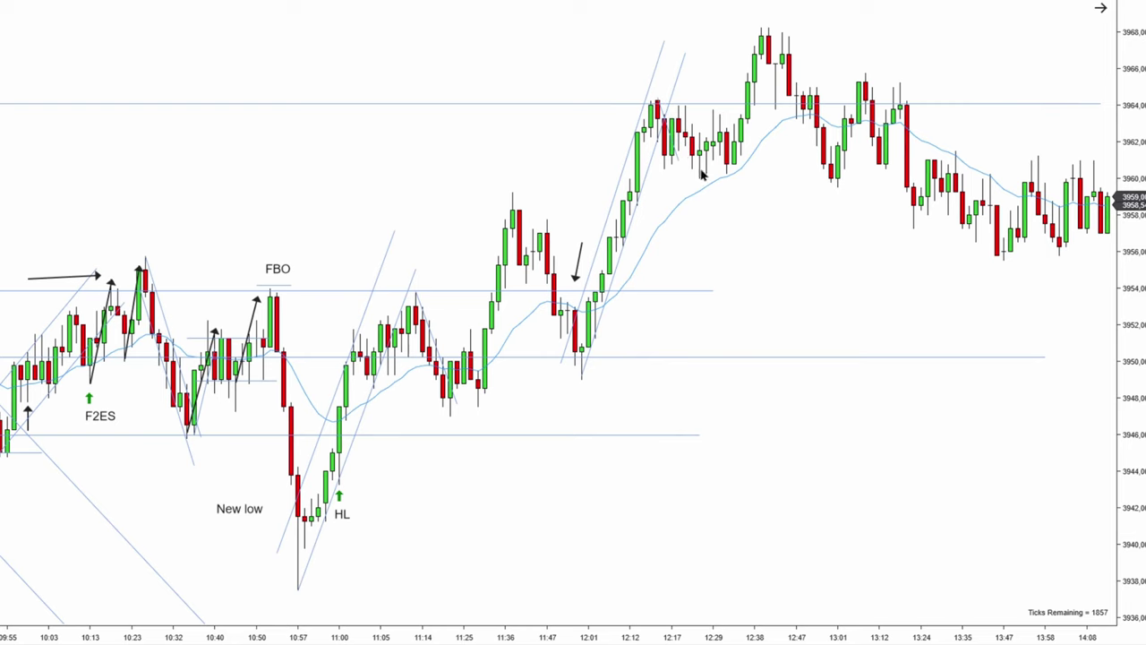
pyautogui.moveTo(717, 156); pyautogui.dragTo(663, 177)
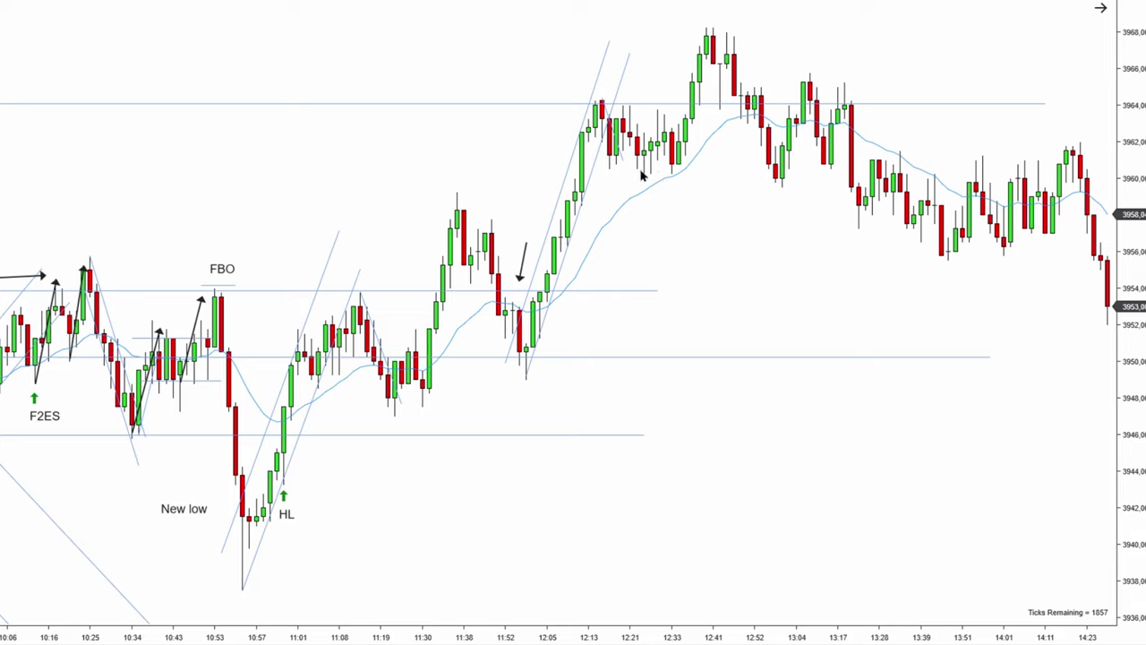
pyautogui.moveTo(603, 167); pyautogui.dragTo(679, 168)
# - Label the pullback lows near 12:33 "HL TT" just below their support line, and draw a horizontal arrow at about 3965.6 above the consolidation
pyautogui.click(709, 167)
pyautogui.click(730, 197)
pyautogui.click(676, 204)
pyautogui.write('HL TT')
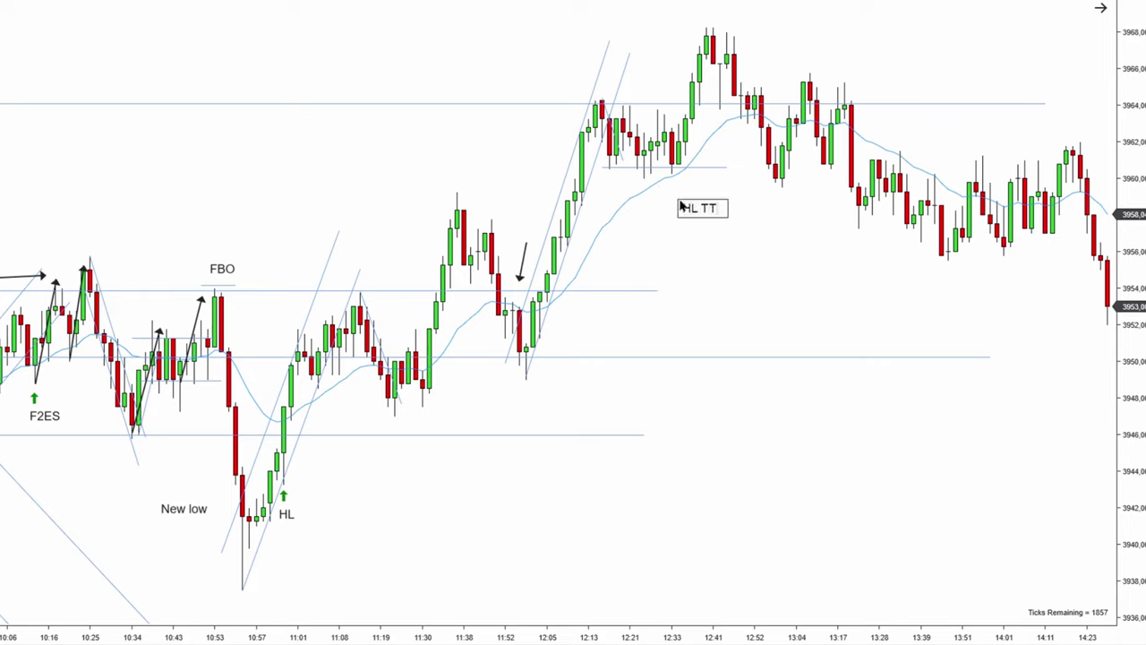
pyautogui.click(717, 247)
pyautogui.moveTo(694, 204); pyautogui.dragTo(683, 190)
pyautogui.click(728, 220)
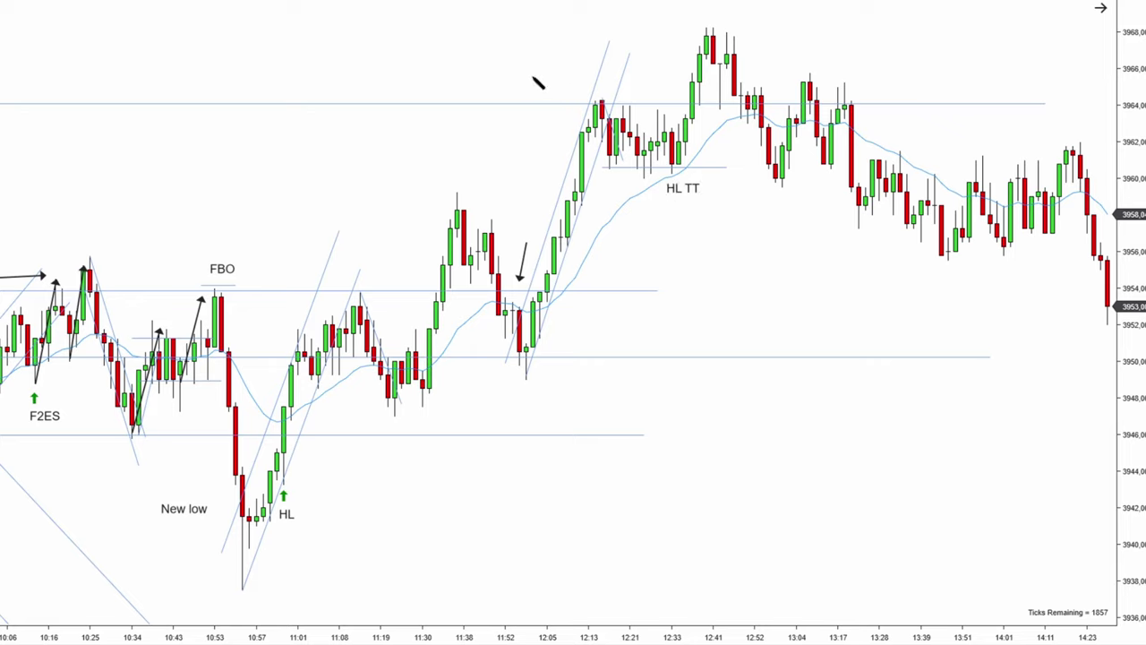
pyautogui.moveTo(527, 75); pyautogui.dragTo(647, 75)
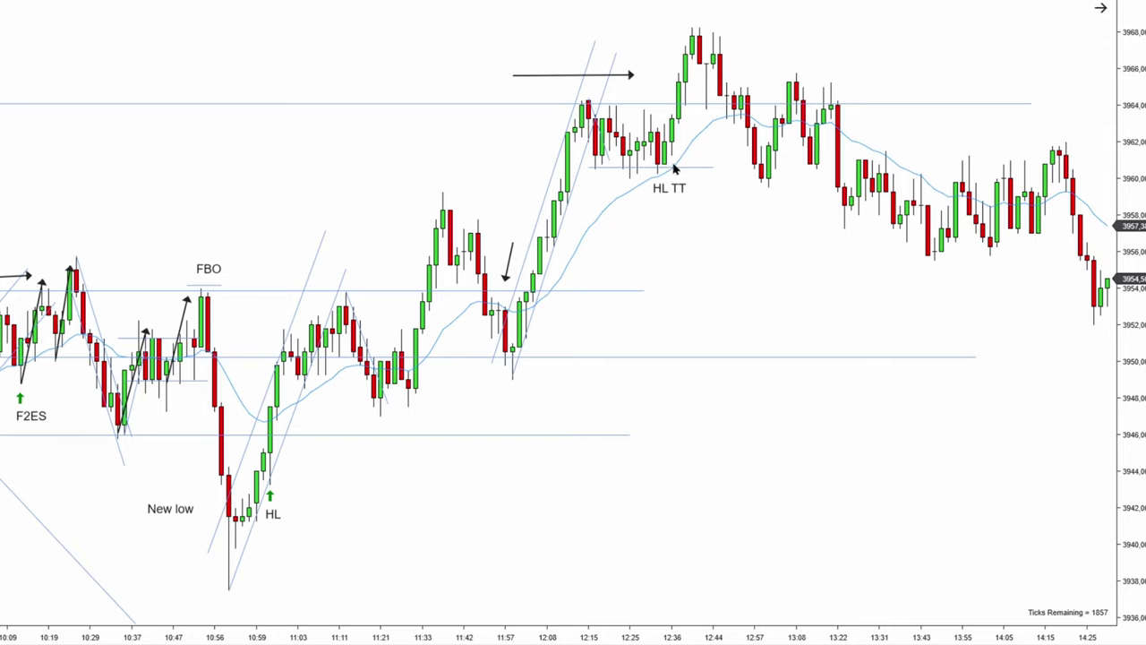
pyautogui.moveTo(704, 147); pyautogui.dragTo(676, 148)
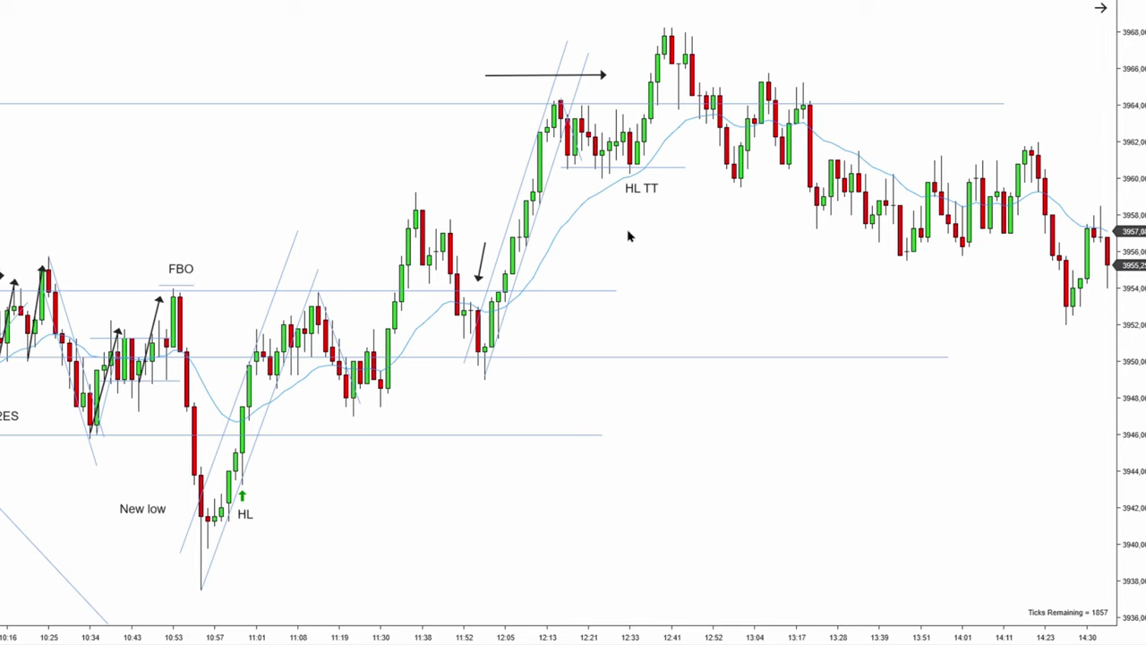
# - Draw a rising trendline from the low near 10:56 under the 11:57 low, and place a parallel copy across the rally highs
pyautogui.hscroll(-2, 475, 483)
pyautogui.hscroll(-3, 474, 483)
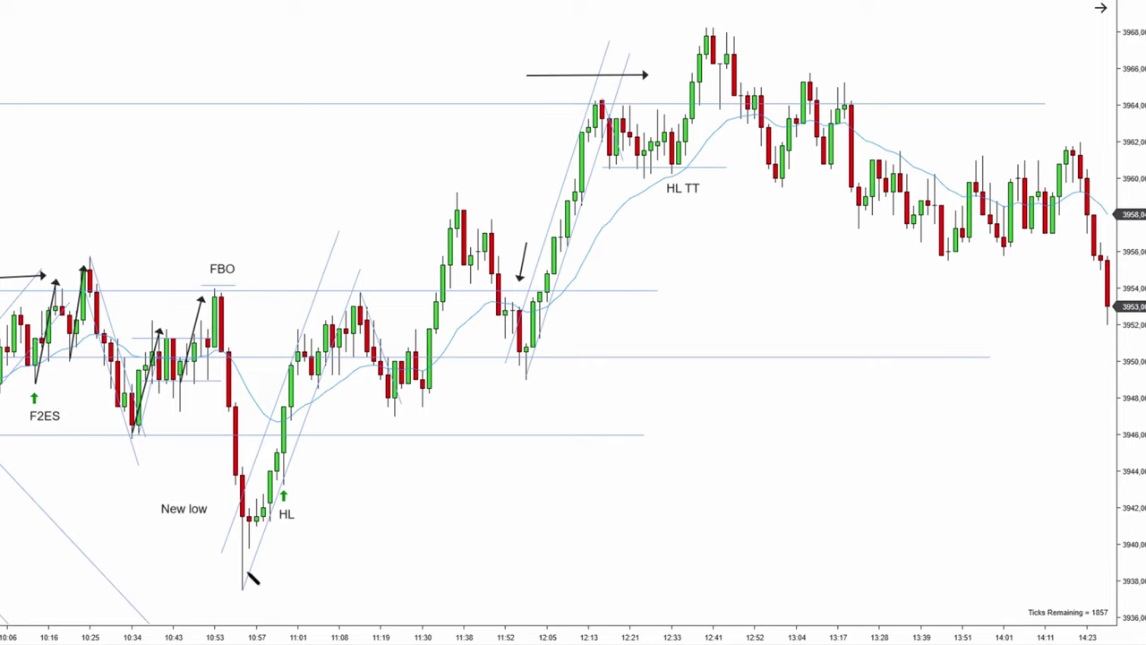
pyautogui.moveTo(242, 591); pyautogui.dragTo(594, 321)
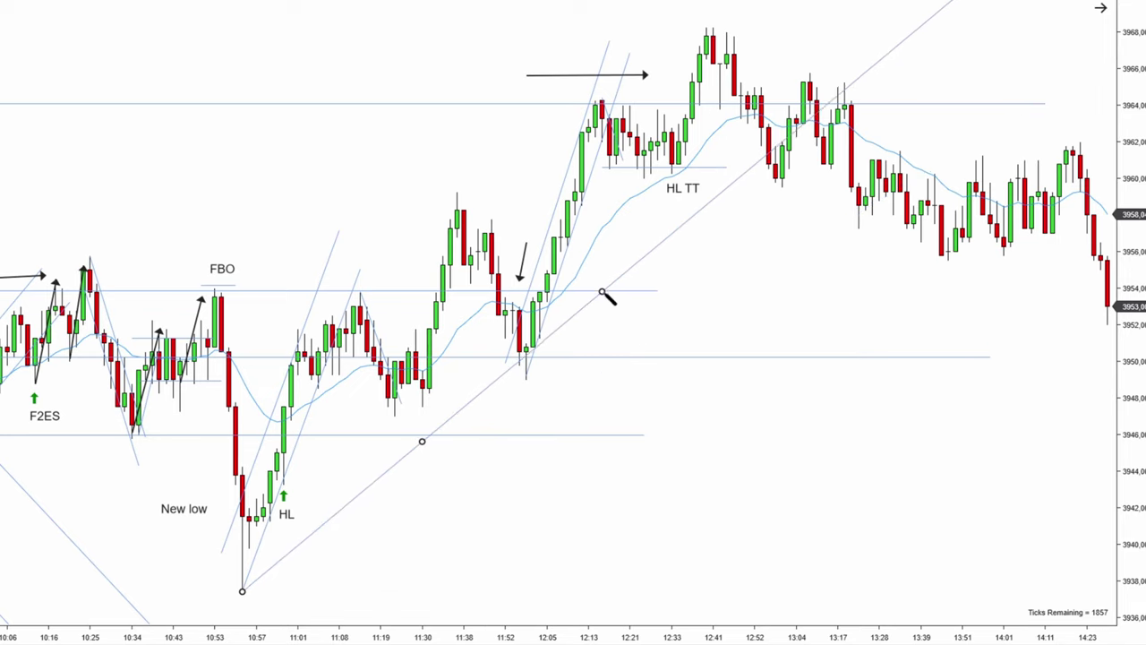
pyautogui.click(600, 290)
pyautogui.click(558, 333)
pyautogui.hotkey('ctrl', 'c')
pyautogui.hotkey('ctrl', 'v')
pyautogui.moveTo(496, 386); pyautogui.dragTo(404, 248)
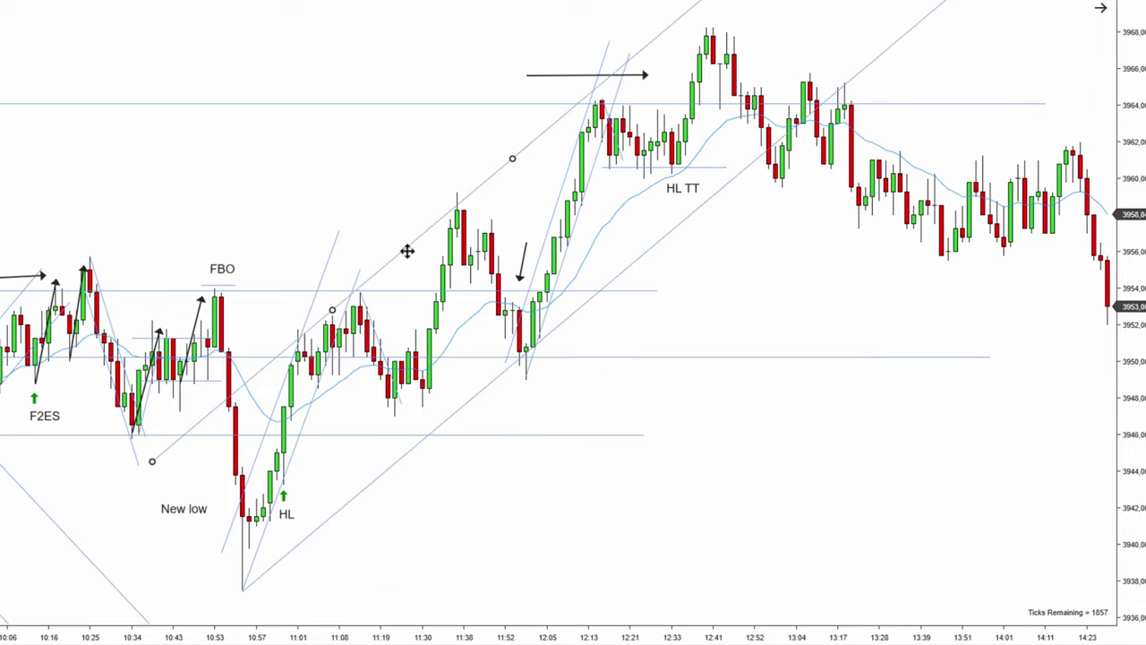
# - Draw two falling arrows along the declines, from about 3968 to 3959 and from about 3966 to 3957
pyautogui.scroll(-5, 780, 261)
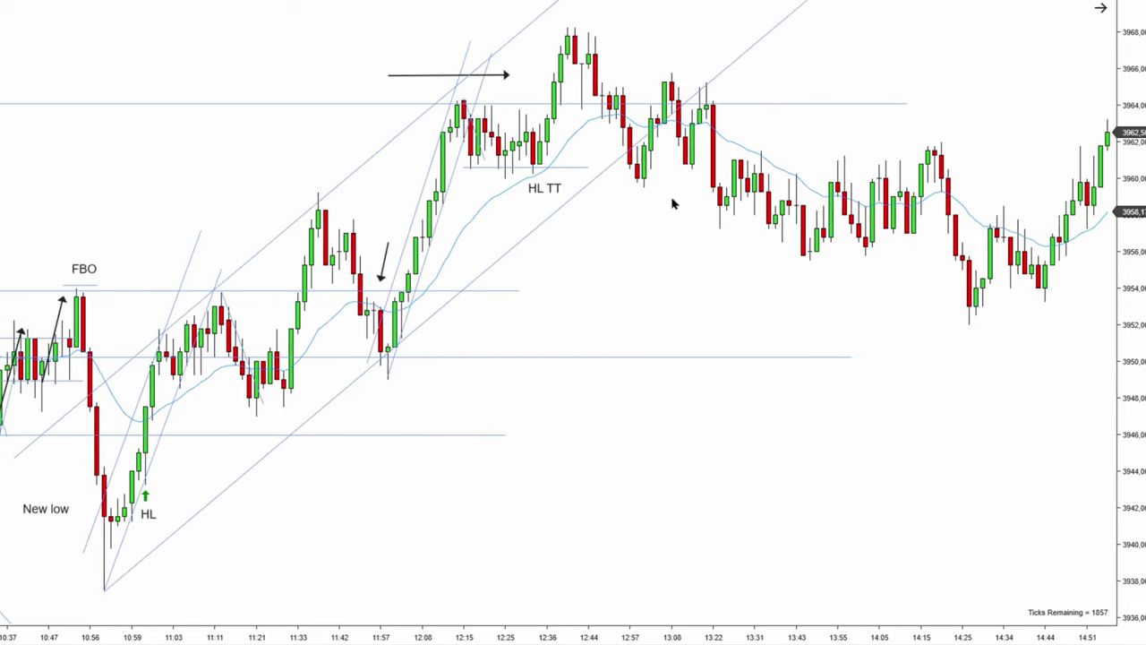
pyautogui.moveTo(573, 27)
pyautogui.mouseDown()
pyautogui.moveTo(612, 75)
pyautogui.moveTo(644, 191)
pyautogui.mouseUp()
pyautogui.moveTo(663, 72); pyautogui.dragTo(733, 238)
pyautogui.click(741, 162)
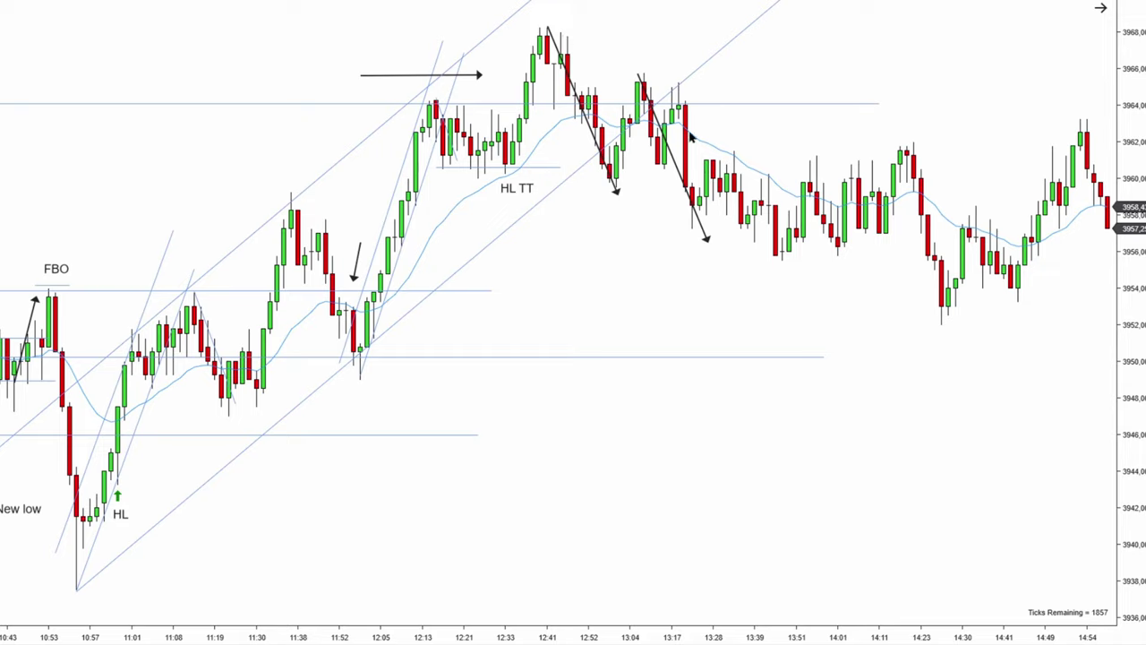
# - Delete the two lines of the large rising channel and the two falling arrows after the 12:41 high
pyautogui.click(507, 229)
pyautogui.press('Delete')
pyautogui.click(359, 148)
pyautogui.press('Delete')
pyautogui.click(623, 192)
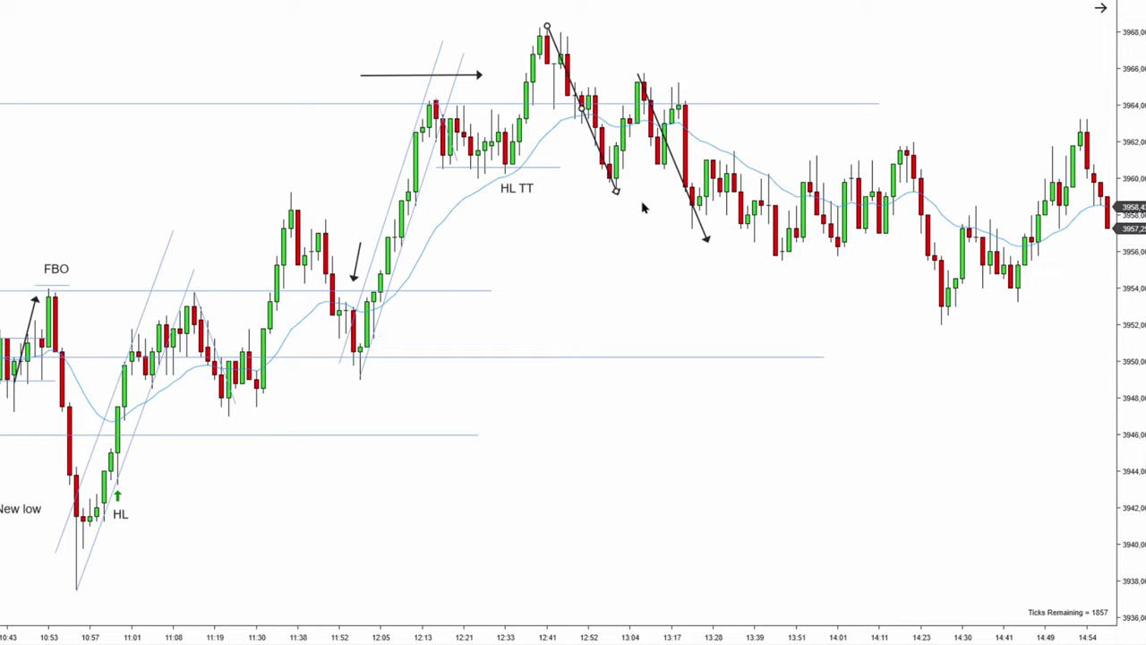
pyautogui.press('Delete')
pyautogui.click(693, 206)
pyautogui.press('Delete')
# - Draw a steep falling channel from the 12:41 high at about 3968 along the first decline, with its parallel copy along the lows
pyautogui.moveTo(296, 179); pyautogui.dragTo(1074, 161)
pyautogui.moveTo(190, 312); pyautogui.dragTo(819, 269)
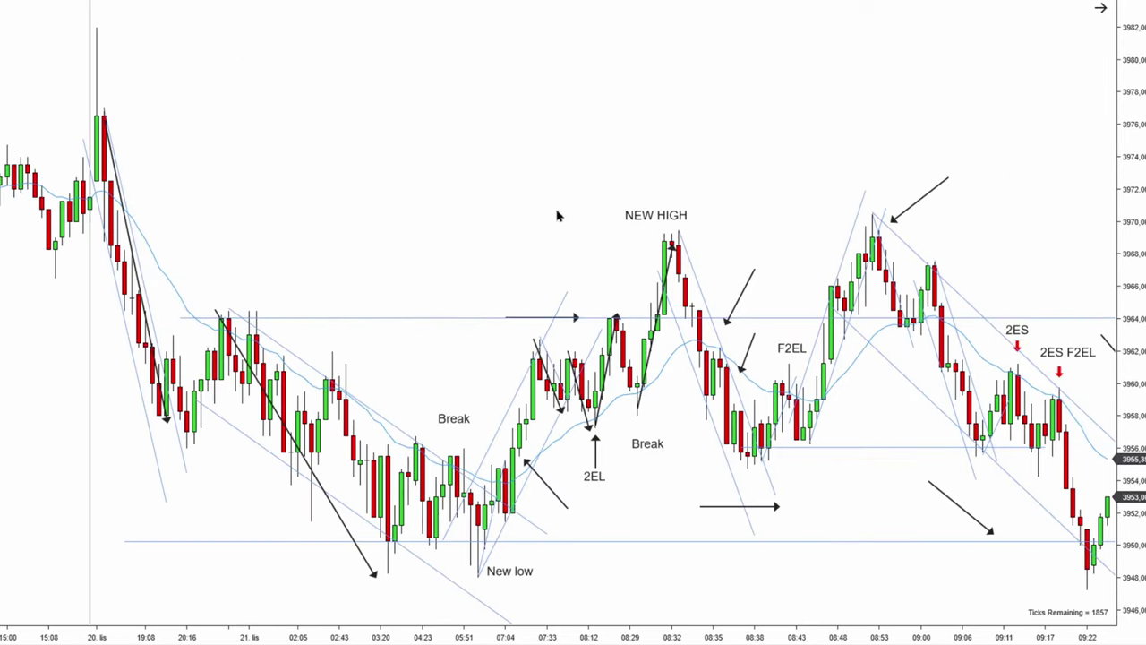
pyautogui.scroll(-10, 954, 165)
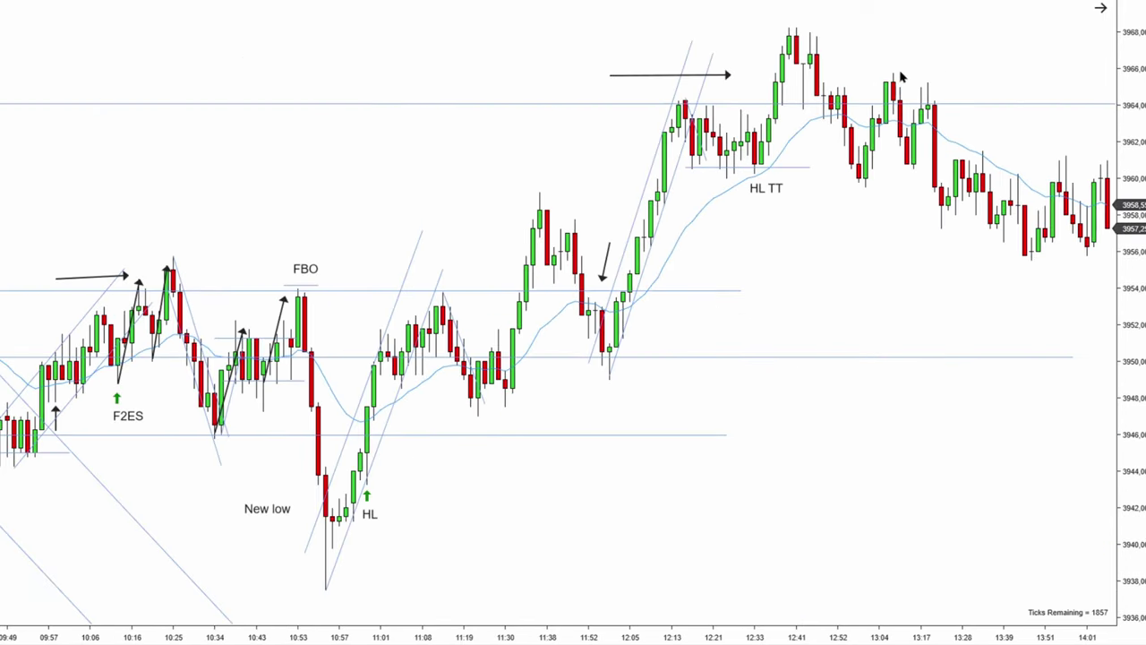
pyautogui.scroll(-3, 722, 47)
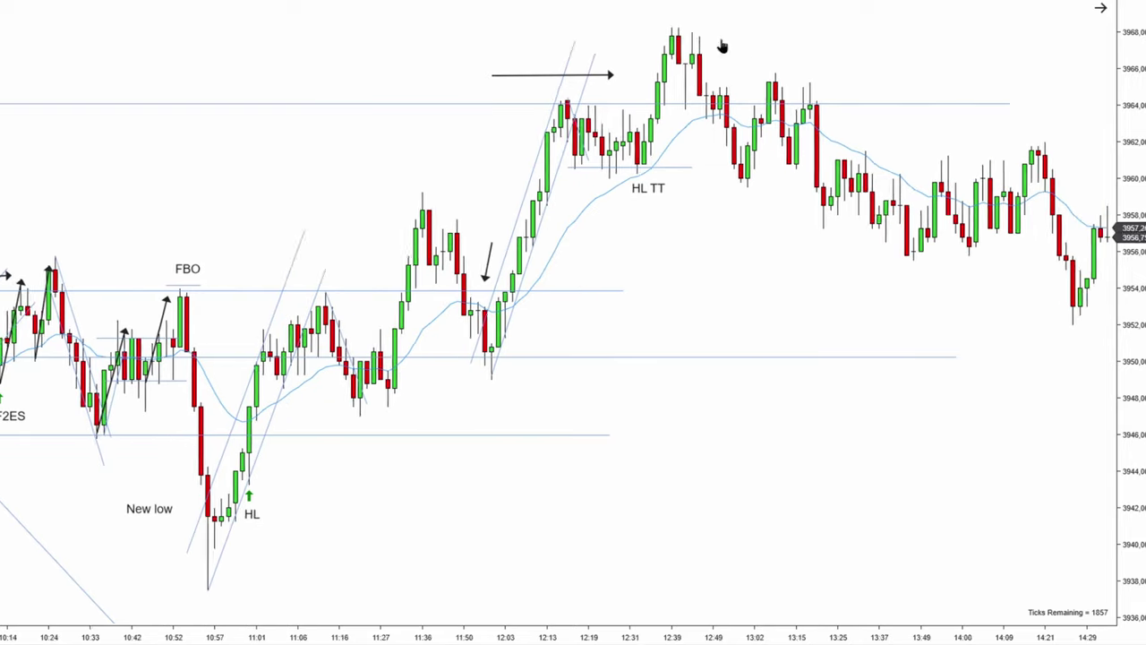
pyautogui.scroll(-1, 722, 46)
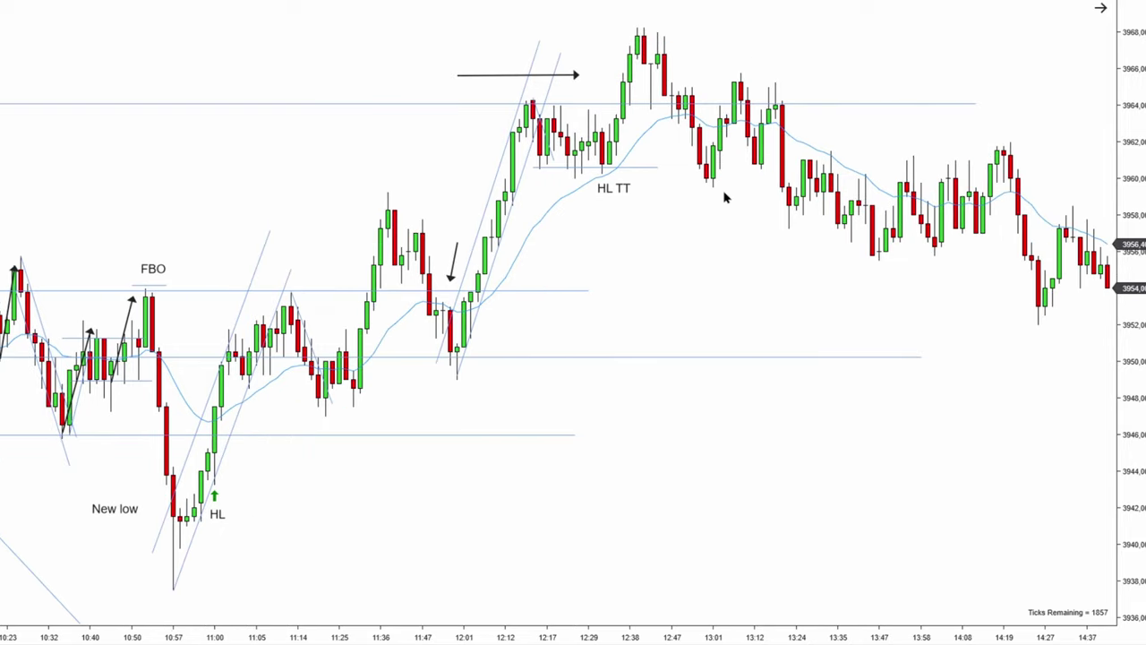
pyautogui.scroll(-3, 757, 74)
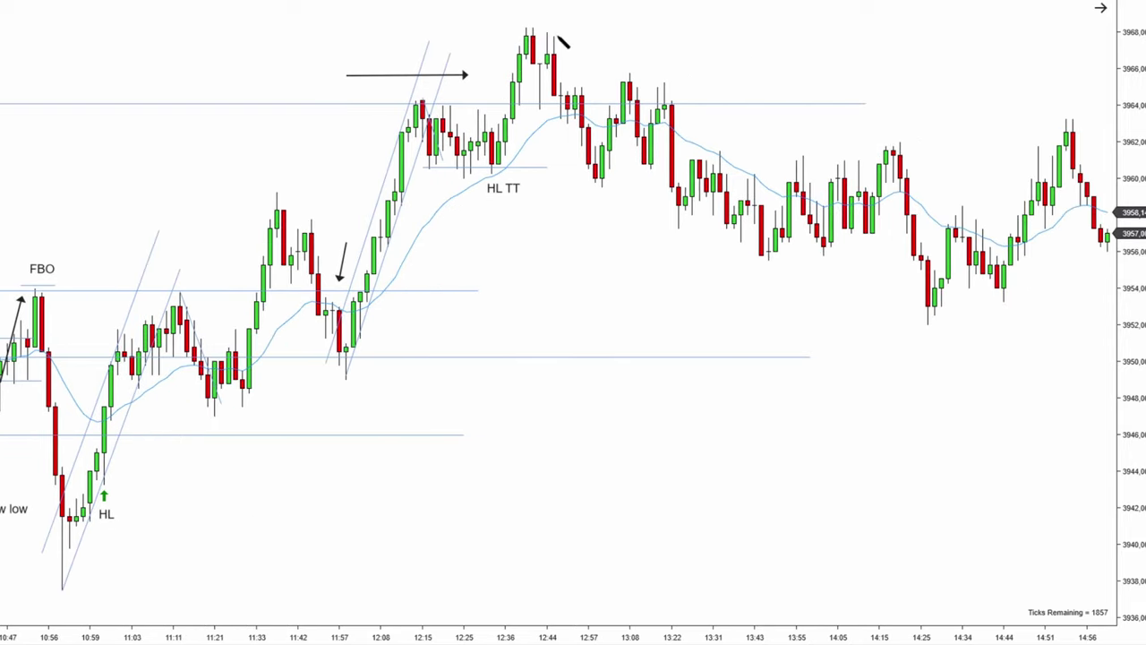
pyautogui.click(535, 27)
pyautogui.click(651, 195)
pyautogui.moveTo(566, 71); pyautogui.dragTo(552, 93)
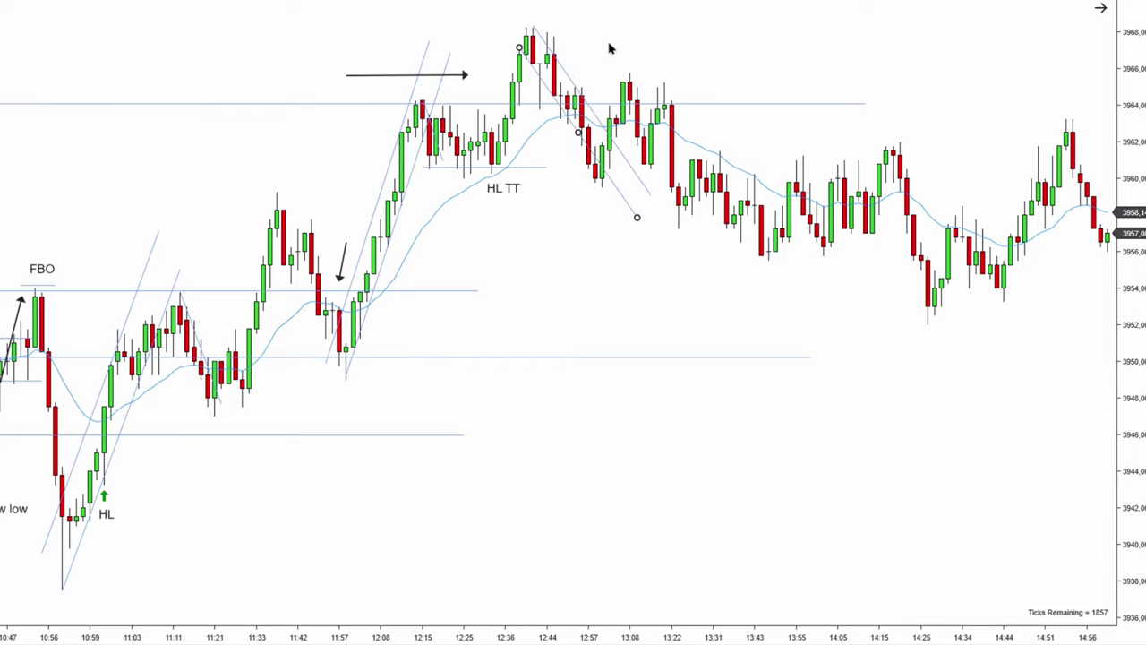
pyautogui.click(611, 46)
# - Draw a wider falling channel from the 12:41 high to about 3954.5 near 14:34, with its parallel copy below the lows
pyautogui.scroll(-1, 707, 135)
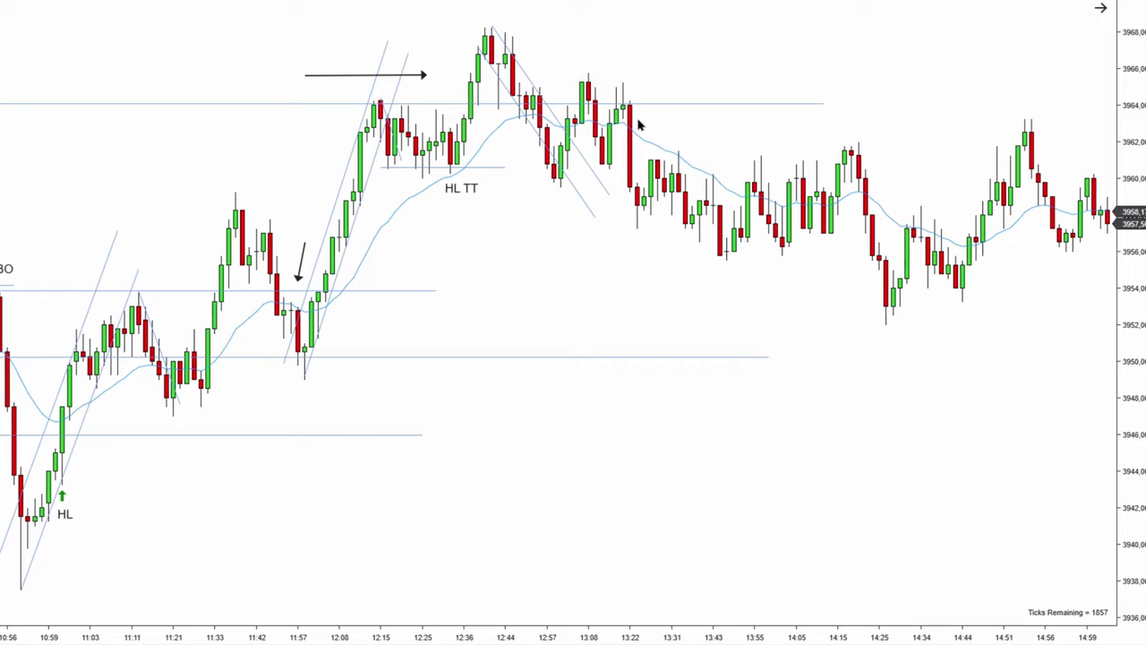
pyautogui.click(491, 24)
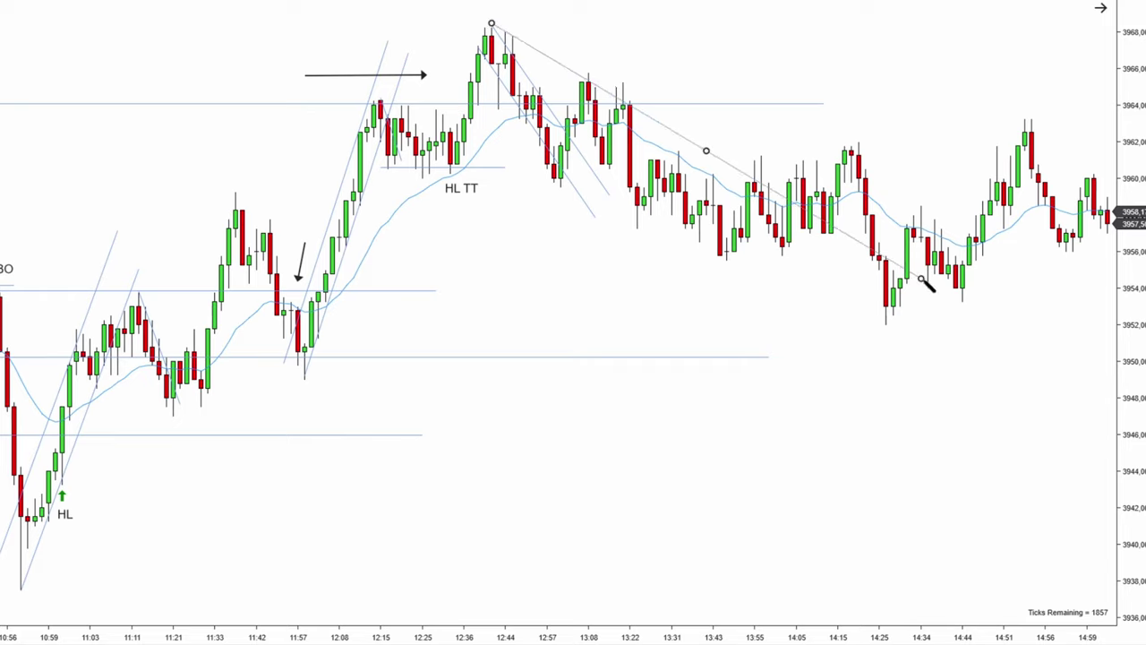
pyautogui.click(922, 280)
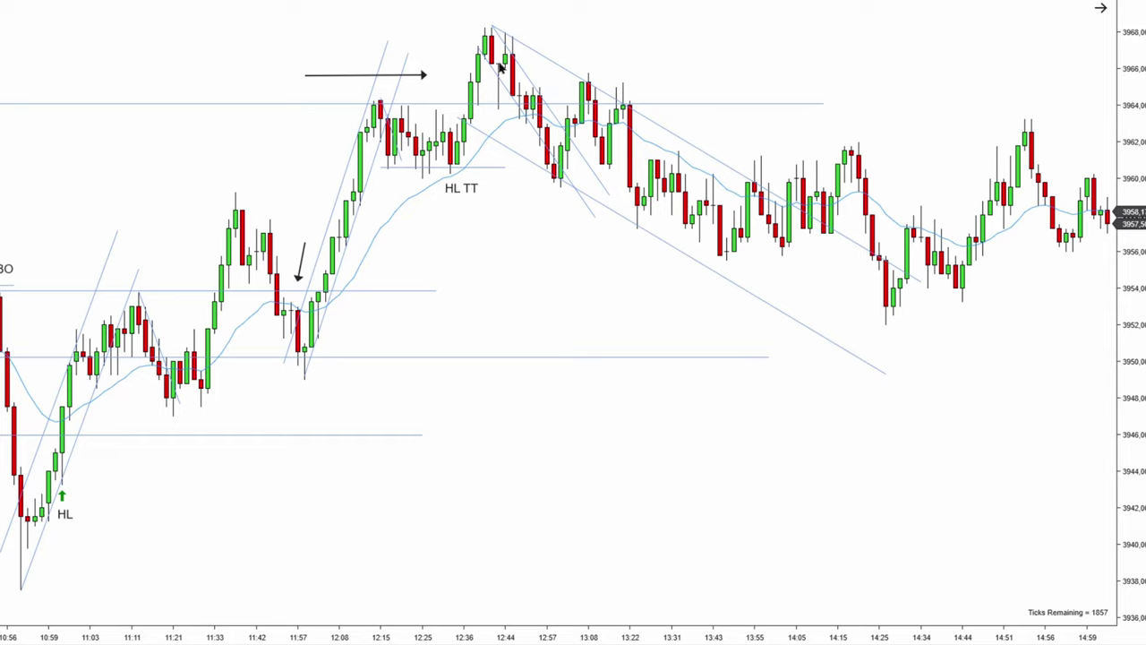
# - Compare the falling channel from the 12:41 high with the earlier swings and the new low near 10:57
pyautogui.moveTo(709, 63); pyautogui.dragTo(680, 63)
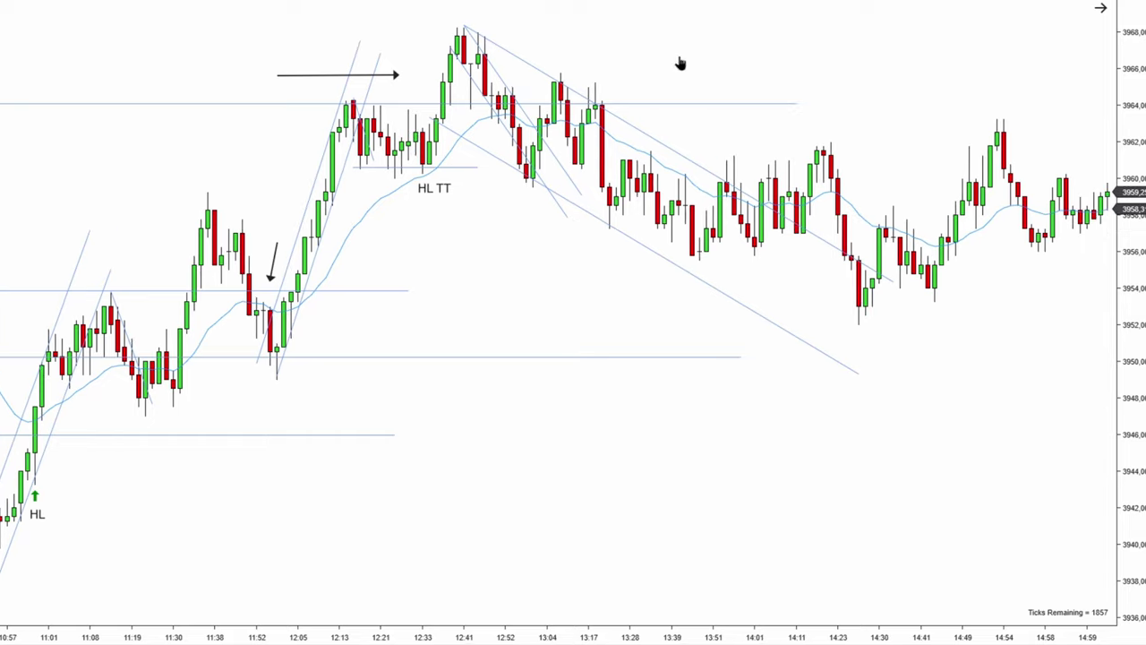
pyautogui.moveTo(533, 277); pyautogui.dragTo(602, 278)
pyautogui.scroll(5, 238, 442)
pyautogui.scroll(10, 440, 579)
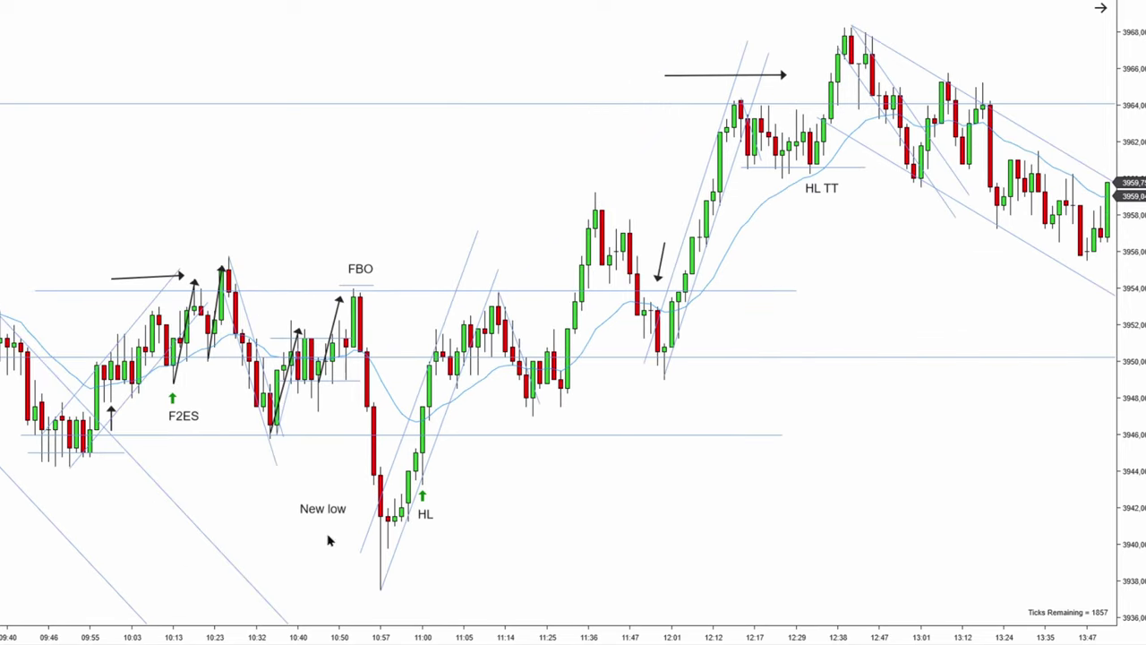
pyautogui.scroll(7, 491, 538)
pyautogui.moveTo(693, 505); pyautogui.dragTo(369, 494)
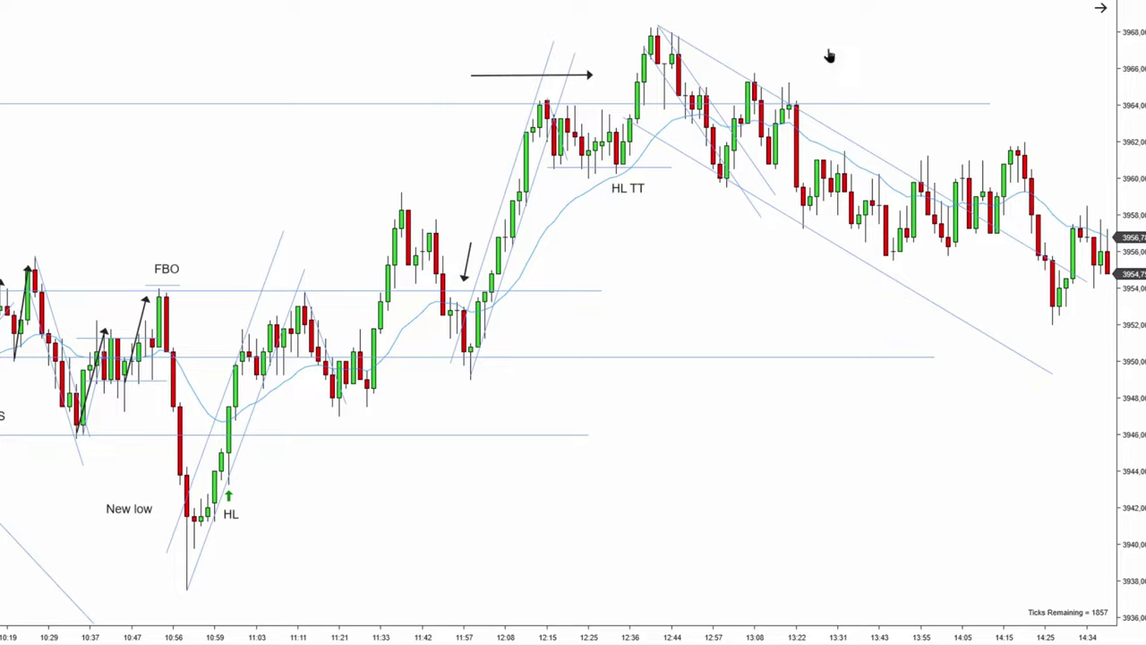
pyautogui.moveTo(829, 56); pyautogui.dragTo(670, 61)
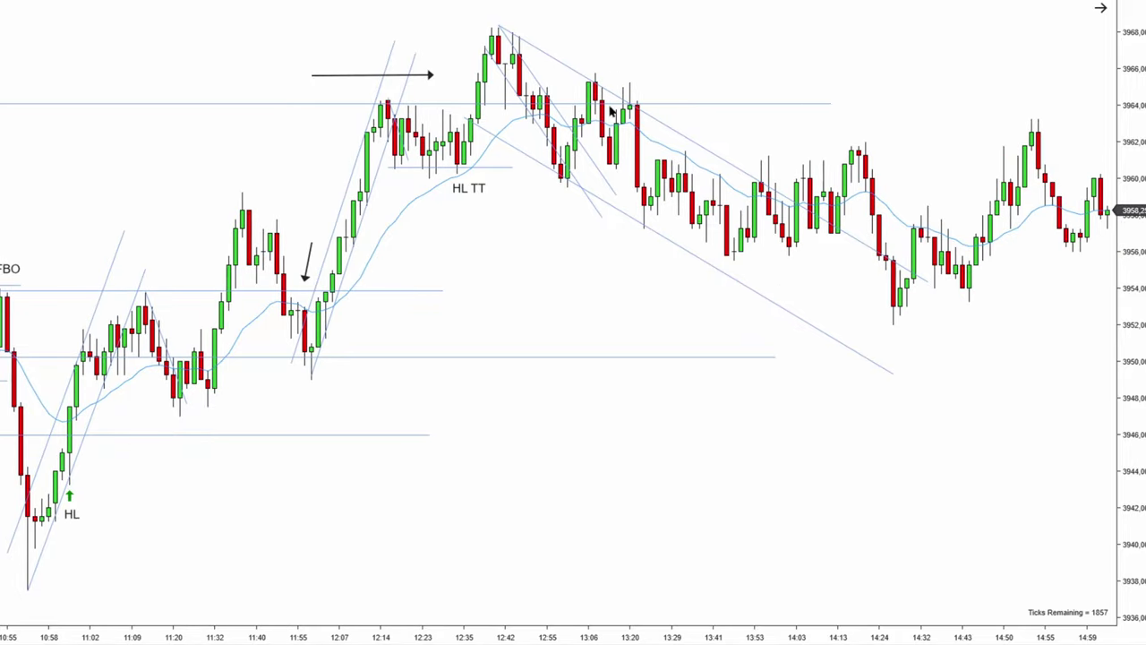
# - Draw a short rising line from the low near 13:22 at about 3957 along the following pullback
pyautogui.moveTo(727, 140); pyautogui.dragTo(672, 137)
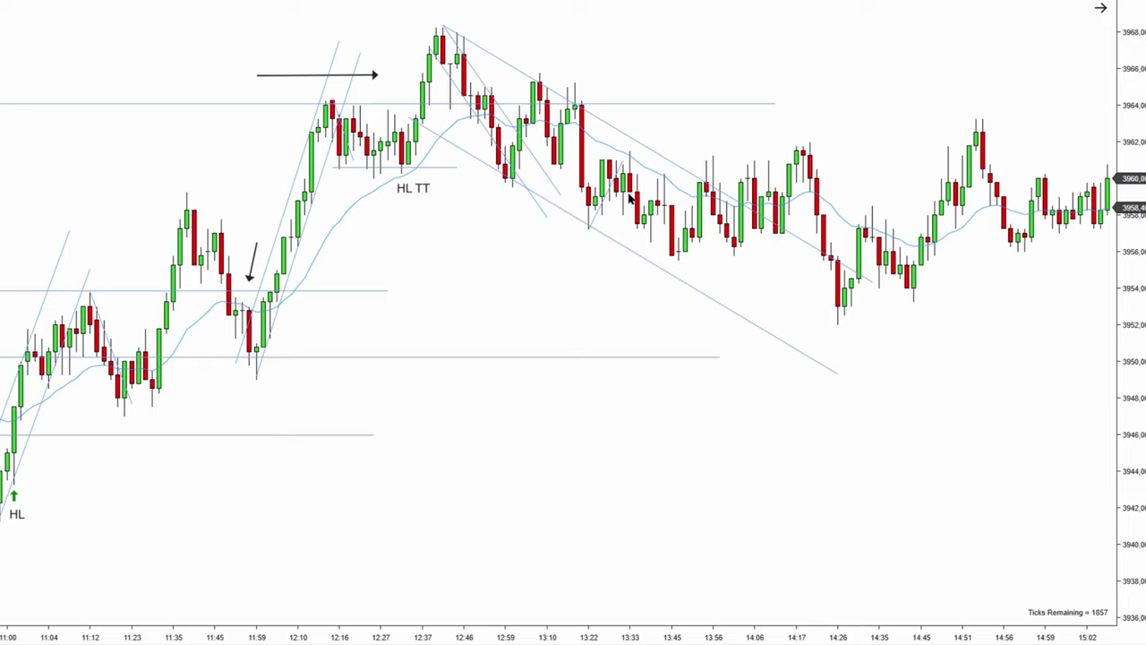
pyautogui.press('F2')
pyautogui.click(588, 226)
pyautogui.press('Delete')
# - Label the pullback high near 13:33 "DOUBLE TRAP" and mark it with a red down arrow
pyautogui.click(613, 134)
pyautogui.write('DOUBLE R')
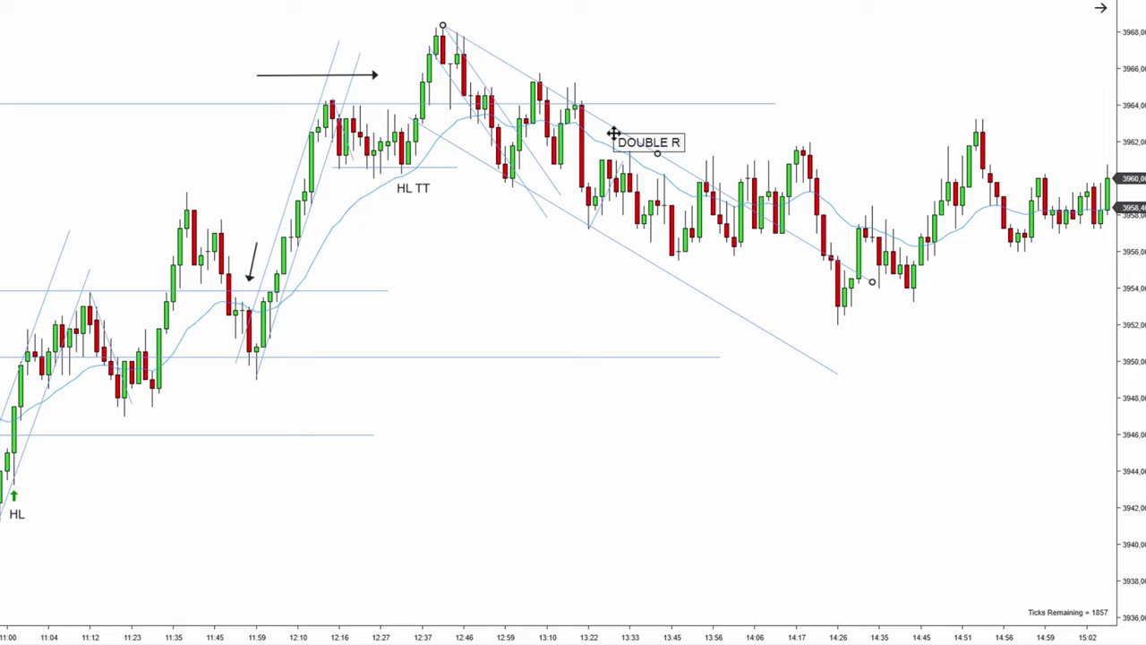
pyautogui.press('BackSpace')
pyautogui.write('TRAP')
pyautogui.click(749, 141)
pyautogui.moveTo(678, 136)
pyautogui.mouseDown()
pyautogui.moveTo(713, 126)
pyautogui.moveTo(640, 117)
pyautogui.mouseUp()
pyautogui.click(686, 71)
pyautogui.hotkey('alt', 'Down')
pyautogui.click(631, 142)
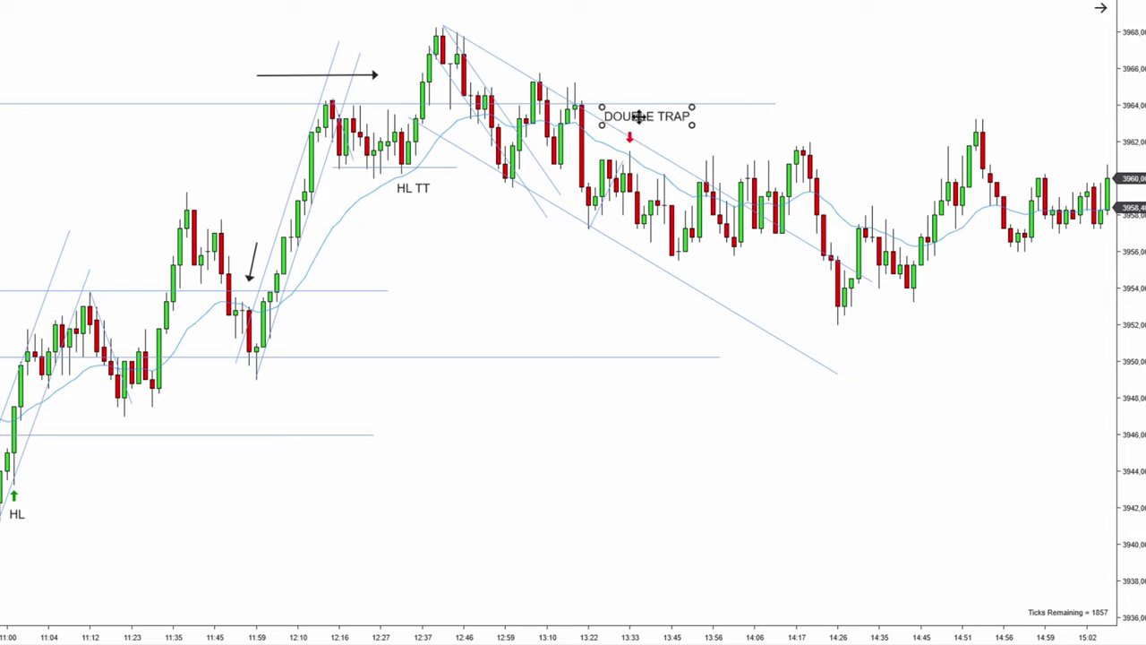
# - Draw a short rising line from the low near 13:47, and bound the range up to 14:26 with horizontal lines at about 3956 and 3960
pyautogui.click(664, 129)
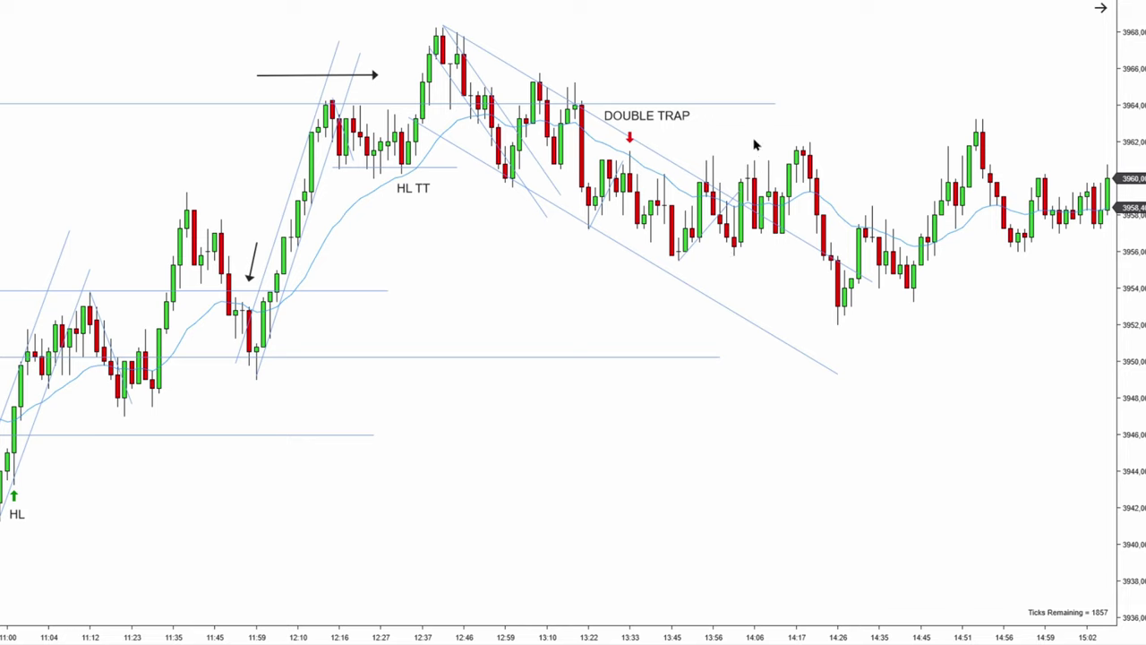
pyautogui.moveTo(755, 146); pyautogui.dragTo(711, 161)
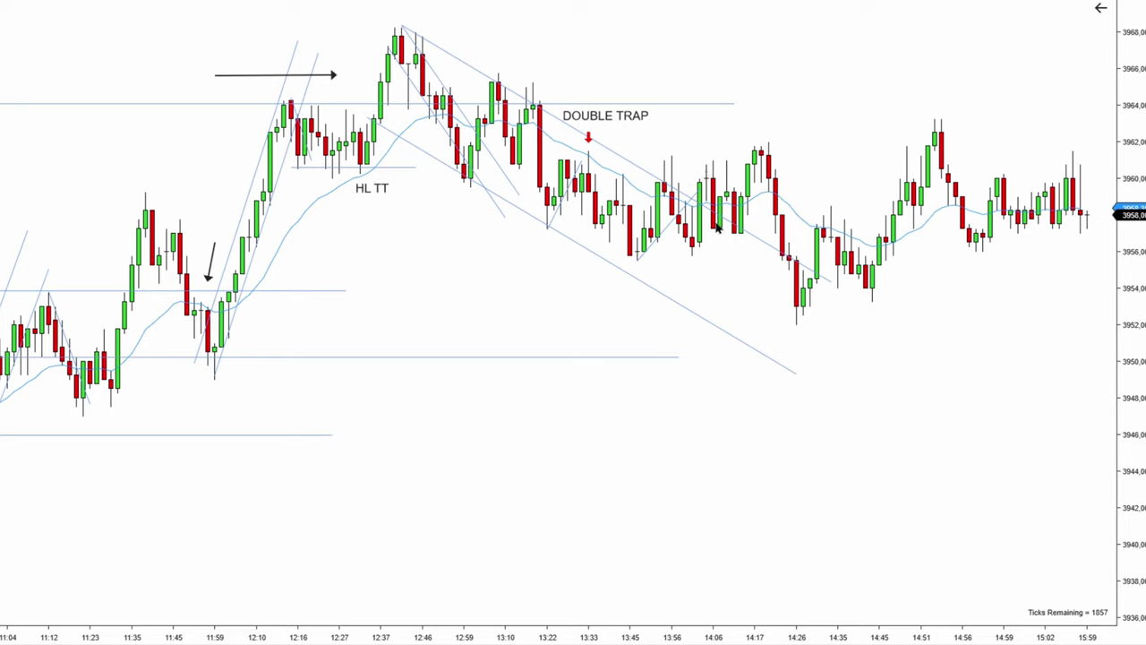
pyautogui.moveTo(632, 252)
pyautogui.mouseDown()
pyautogui.moveTo(781, 252)
pyautogui.moveTo(758, 180)
pyautogui.moveTo(731, 180)
pyautogui.mouseUp()
pyautogui.click(751, 254)
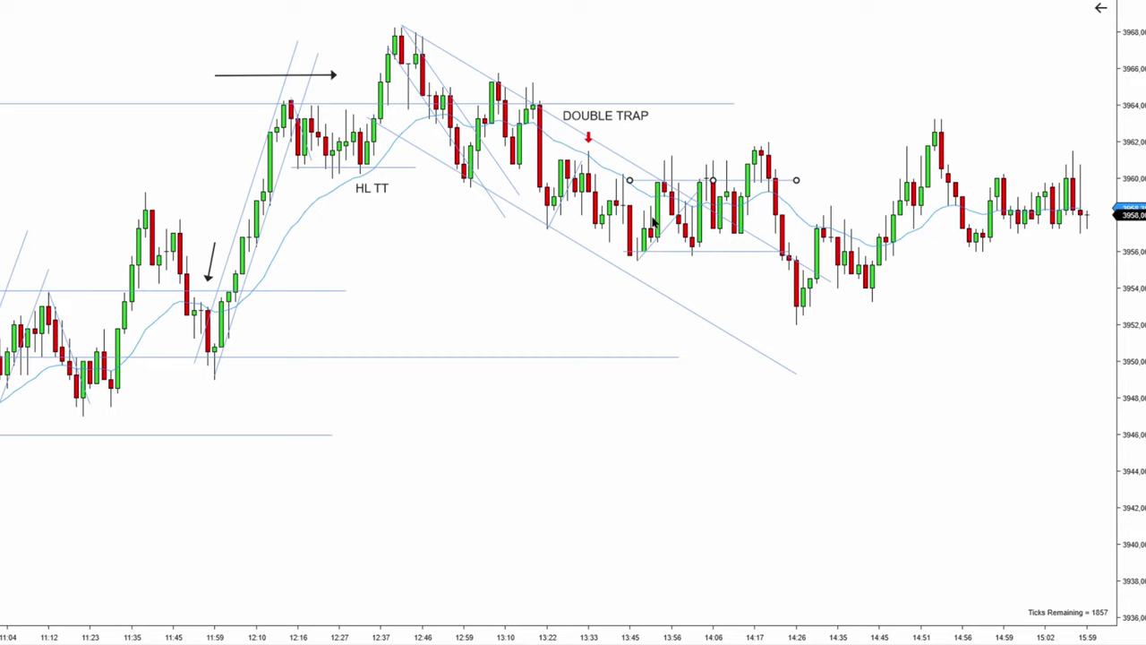
# - Place a copy of the red down arrow above the high near 14:21 and label it "FBO"
pyautogui.moveTo(813, 144); pyautogui.dragTo(790, 144)
pyautogui.moveTo(320, 435); pyautogui.dragTo(723, 429)
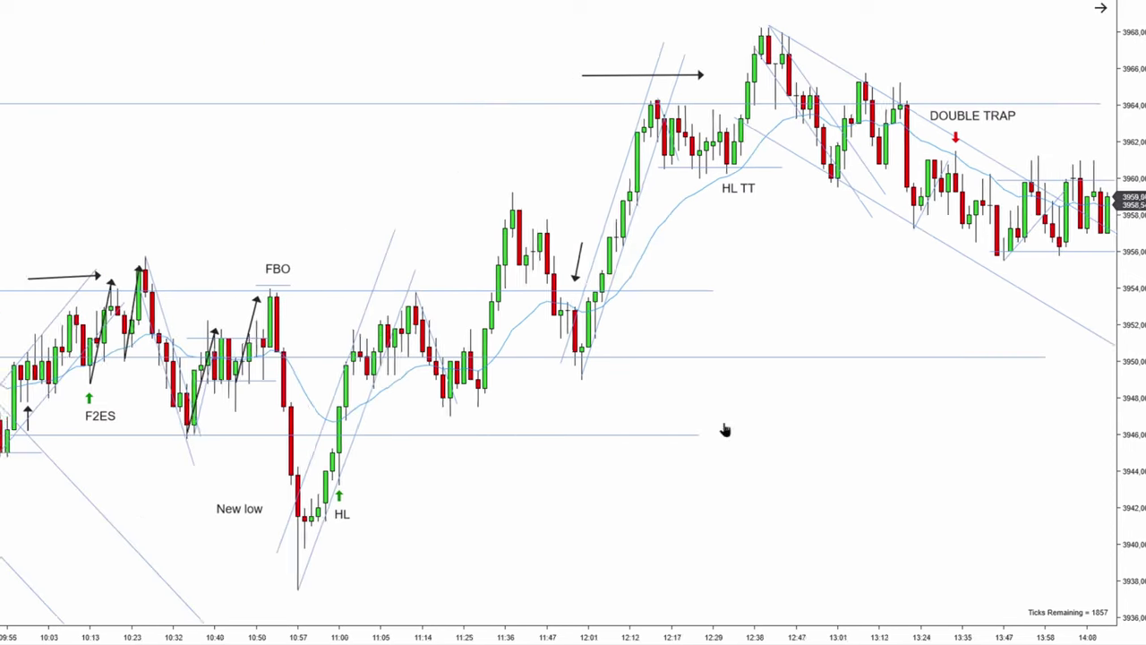
pyautogui.moveTo(191, 496); pyautogui.dragTo(332, 491)
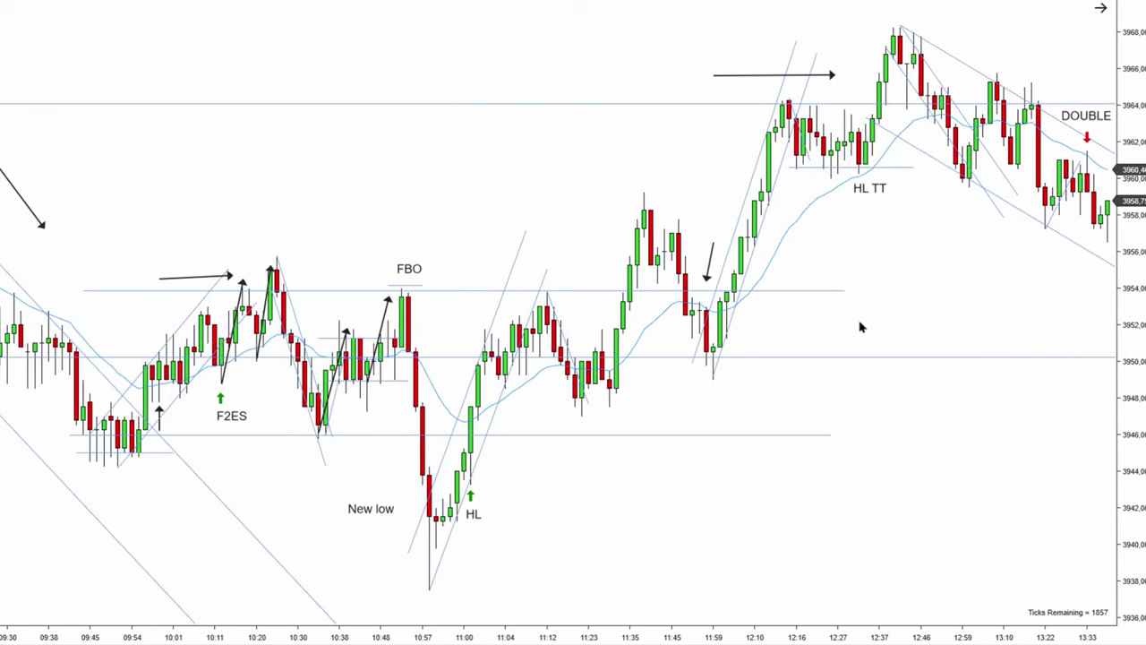
pyautogui.moveTo(862, 325); pyautogui.dragTo(493, 264)
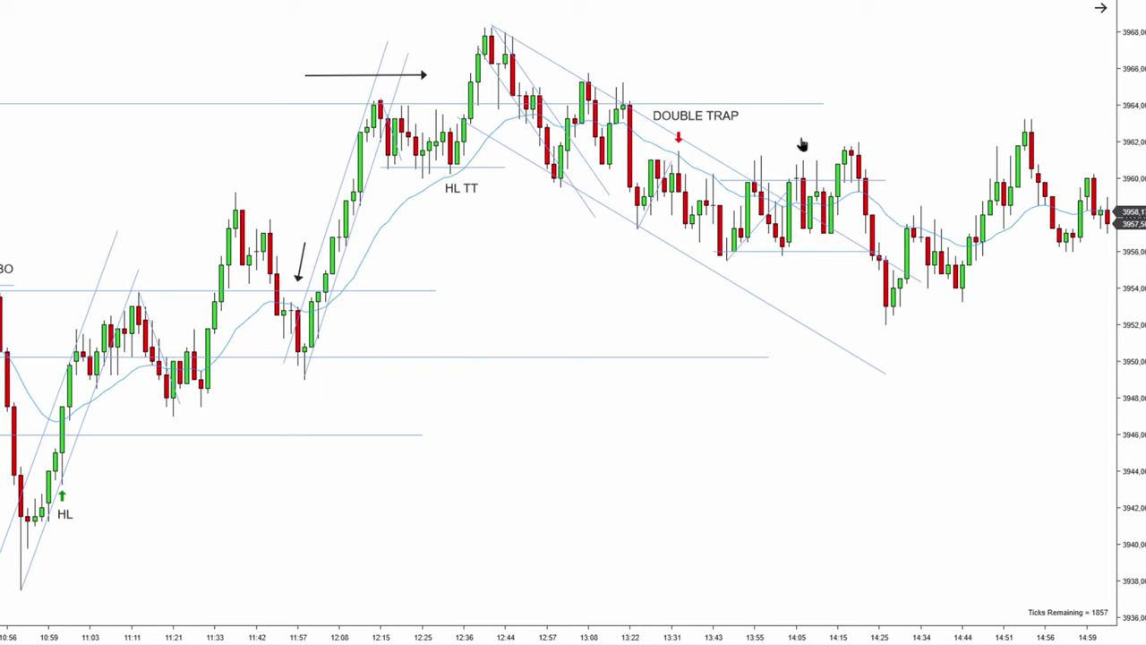
pyautogui.moveTo(801, 146); pyautogui.dragTo(710, 148)
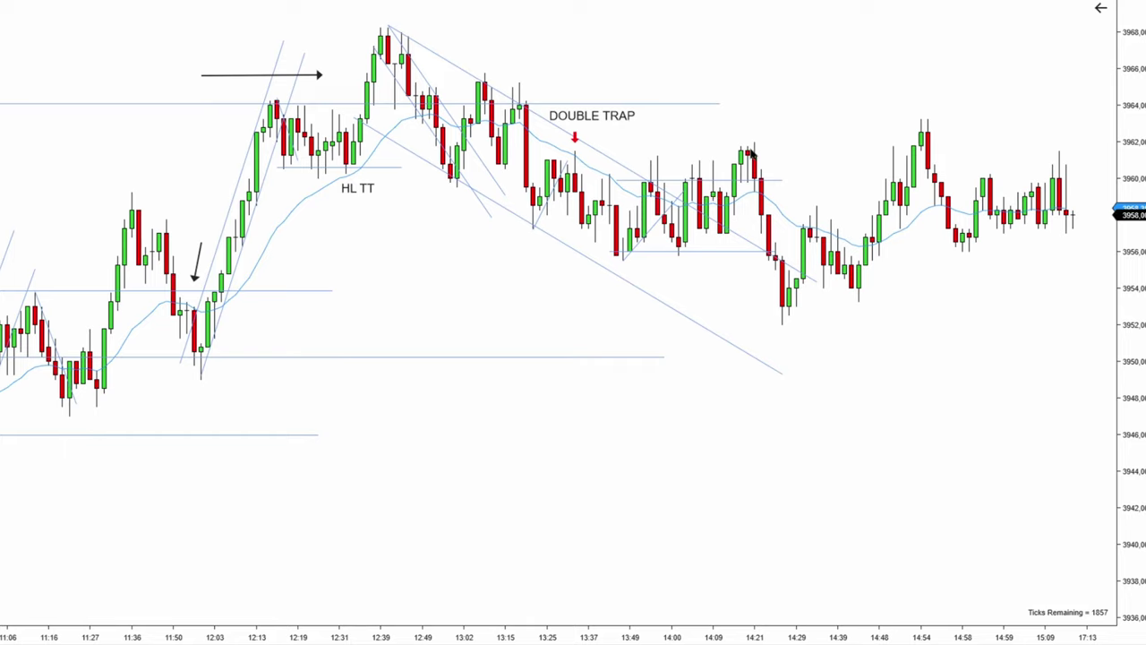
pyautogui.keyDown('ctrl'); pyautogui.moveTo(576, 144); pyautogui.dragTo(753, 136); pyautogui.keyUp('ctrl')
pyautogui.click(749, 116)
# - Draw a horizontal arrow at about 3953.7 from about 13:40 to 14:20 below the range, and review the whole annotated session
pyautogui.moveTo(595, 293); pyautogui.dragTo(752, 293)
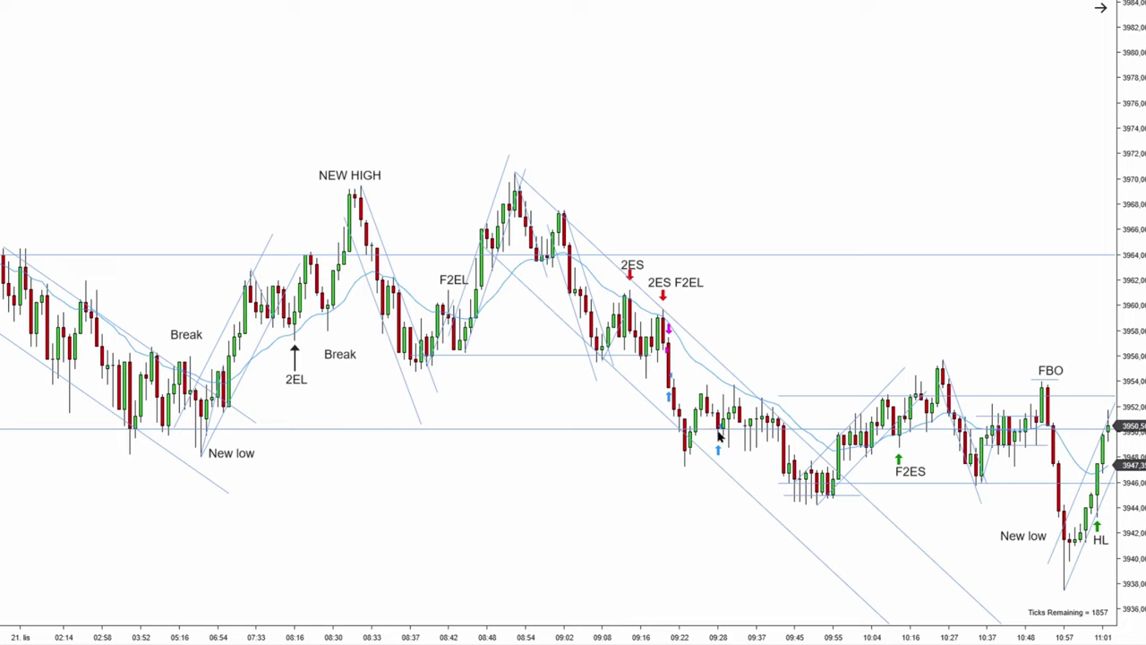
pyautogui.moveTo(885, 339); pyautogui.dragTo(519, 325)
pyautogui.moveTo(834, 241); pyautogui.dragTo(760, 251)
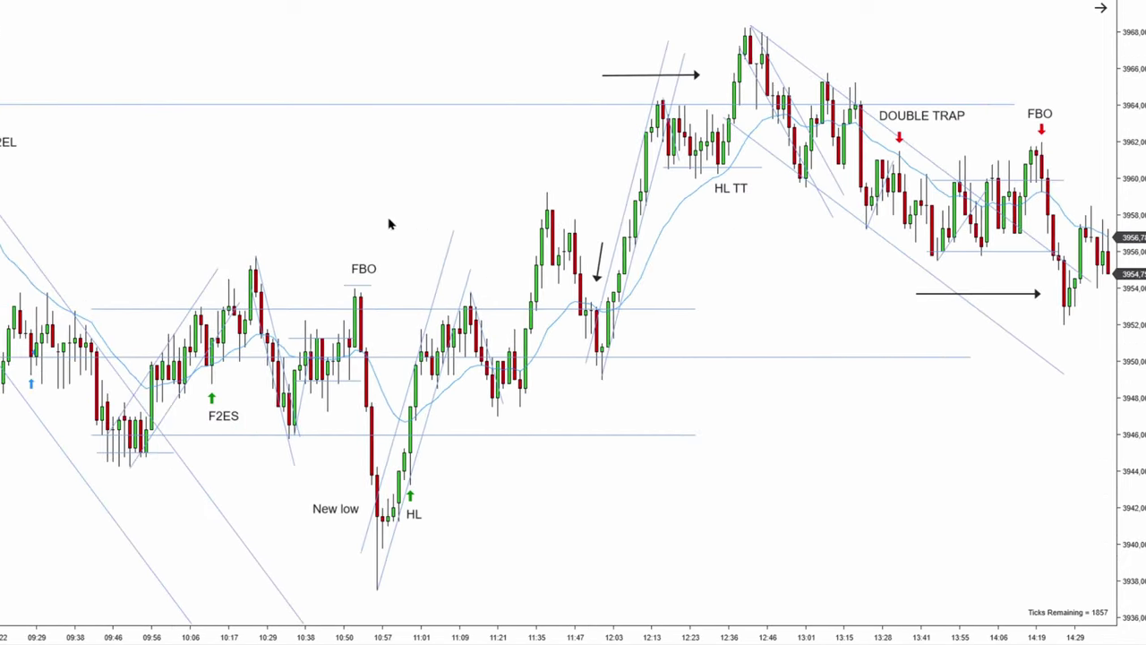
pyautogui.moveTo(318, 208); pyautogui.dragTo(729, 213)
pyautogui.scroll(-5, 739, 289)
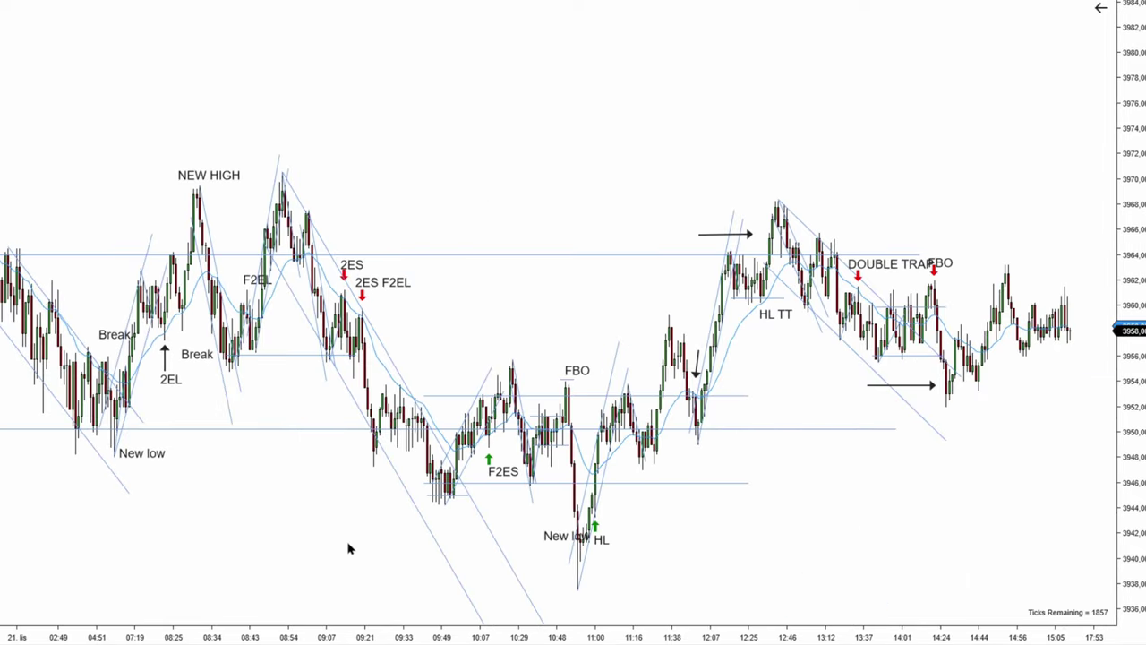